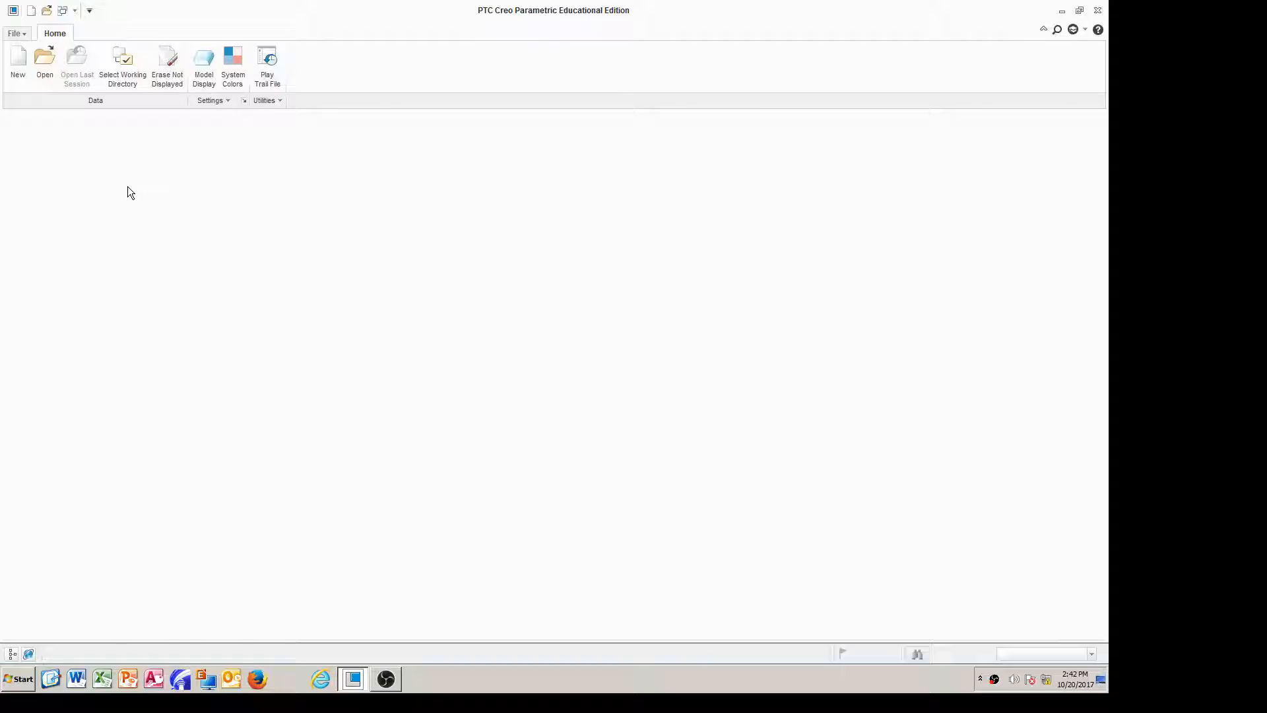
Create a new solid part named Pivot using the default template.
click(19, 68)
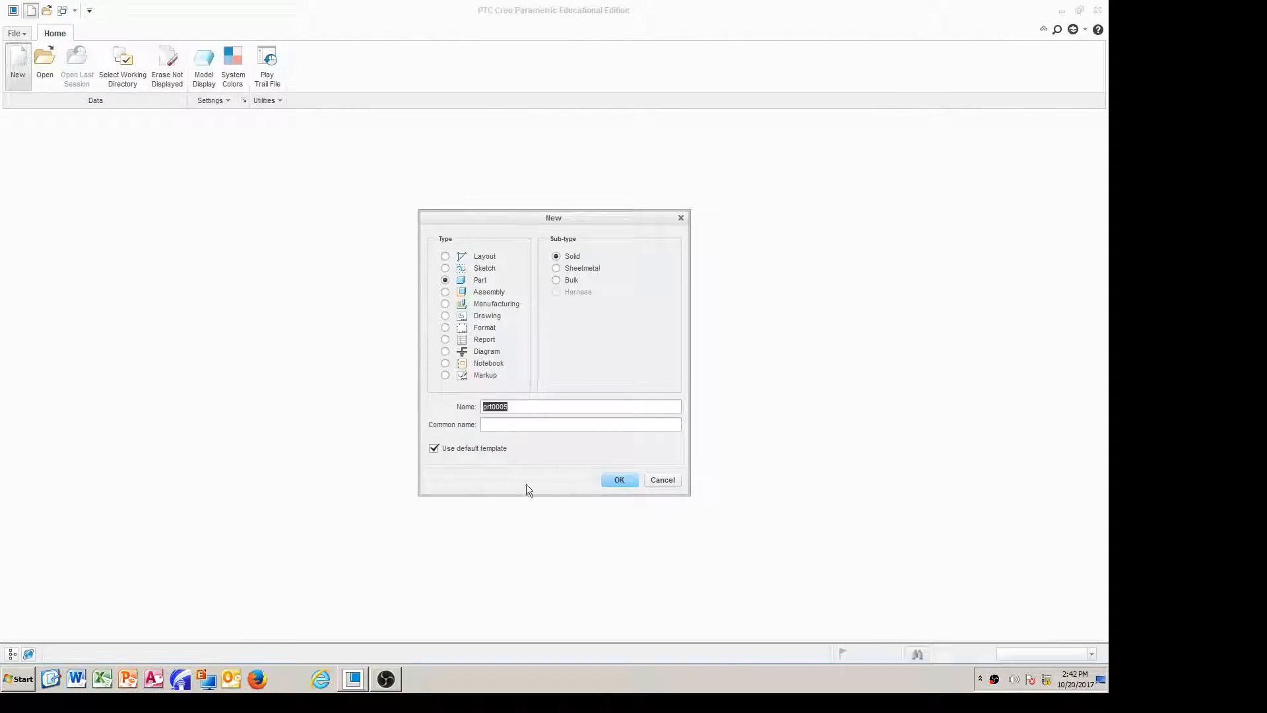
text(Pivot)
click(621, 480)
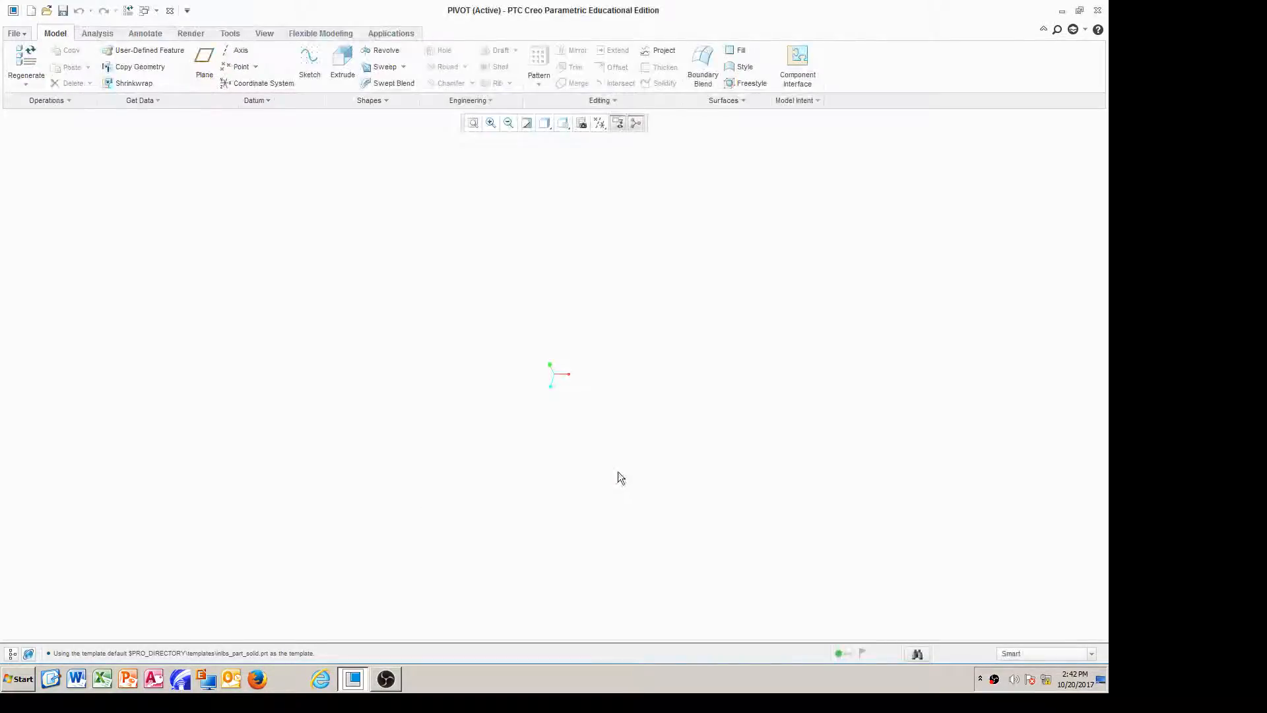
Display all datum features and start an Extrude with its sketch on the FRONT plane.
click(618, 122)
click(608, 140)
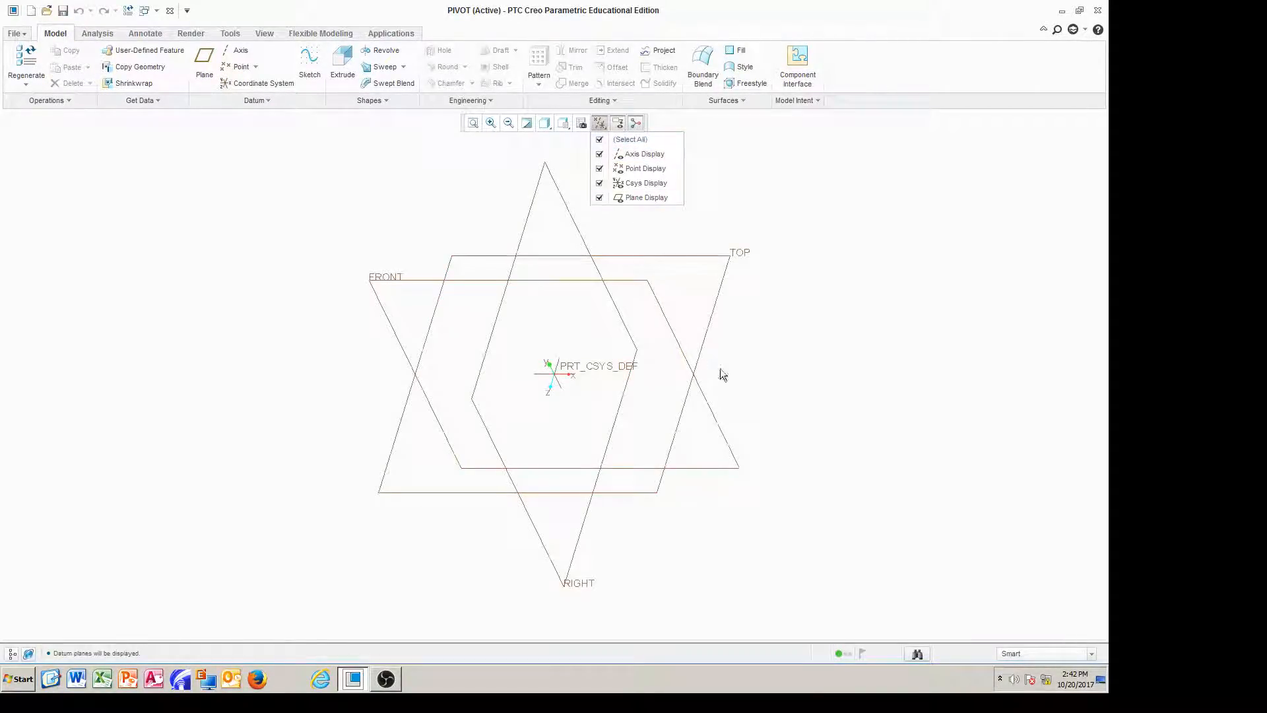
click(344, 64)
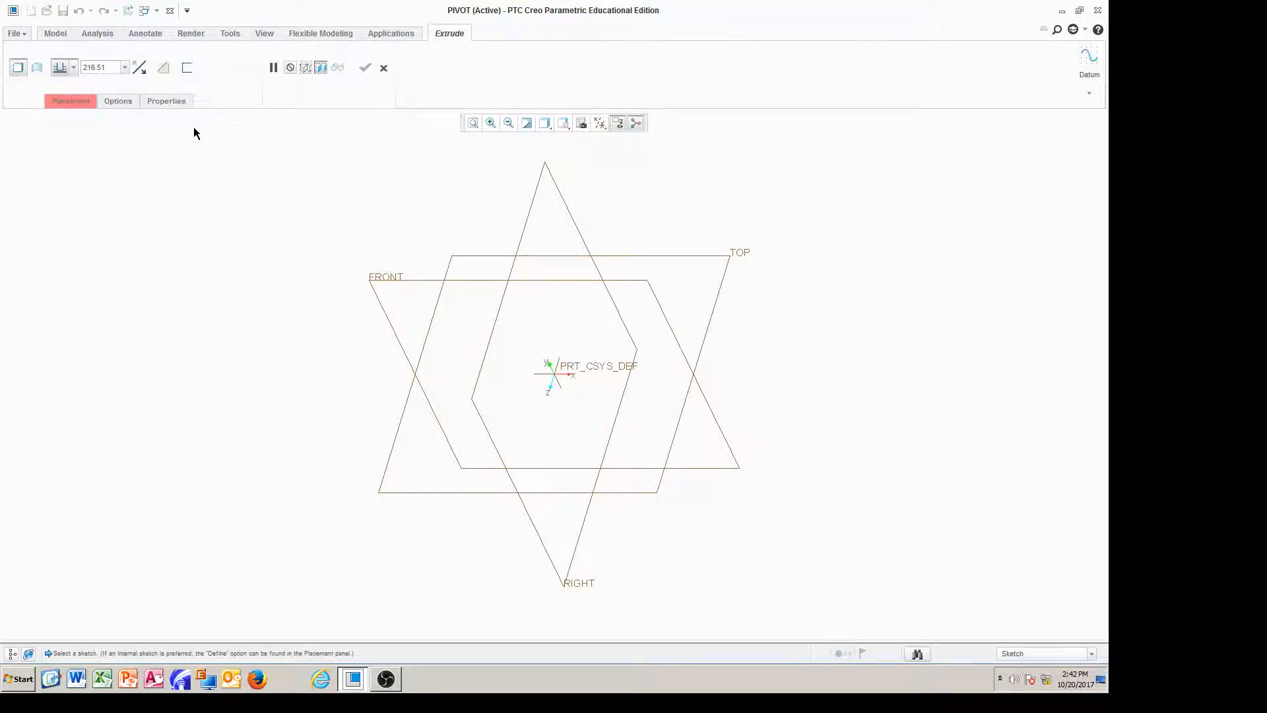
click(81, 104)
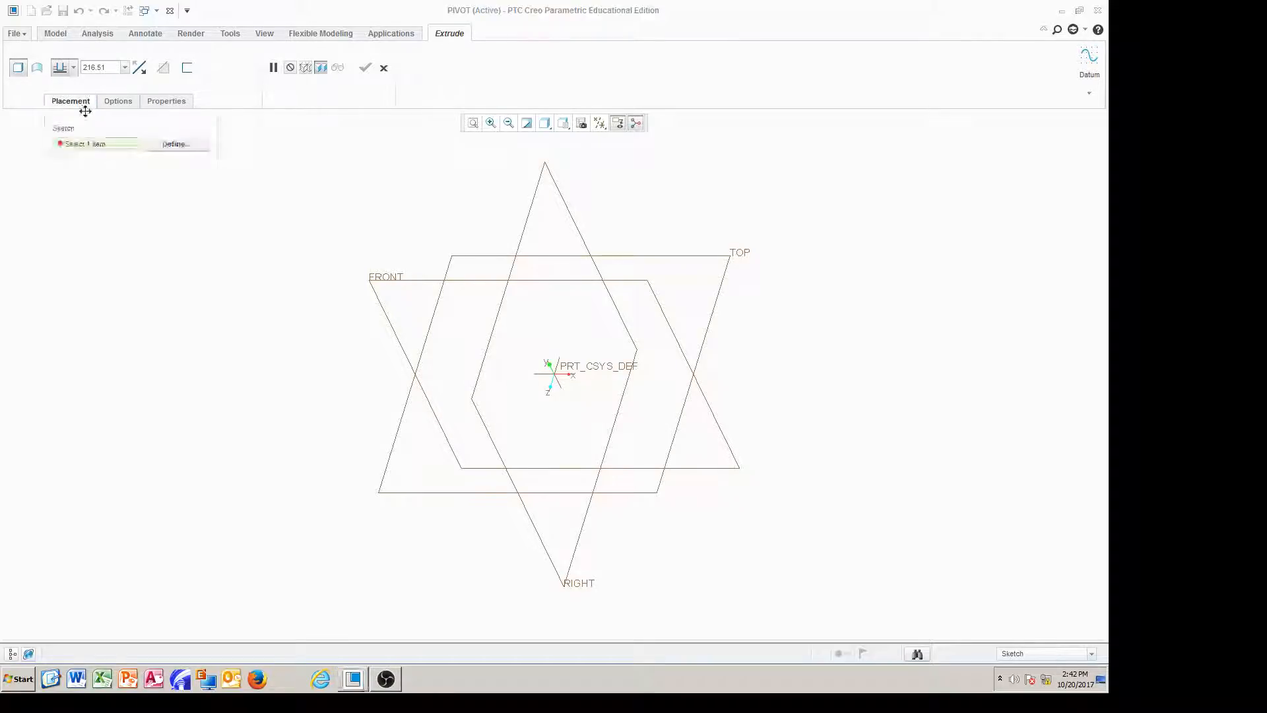
click(387, 278)
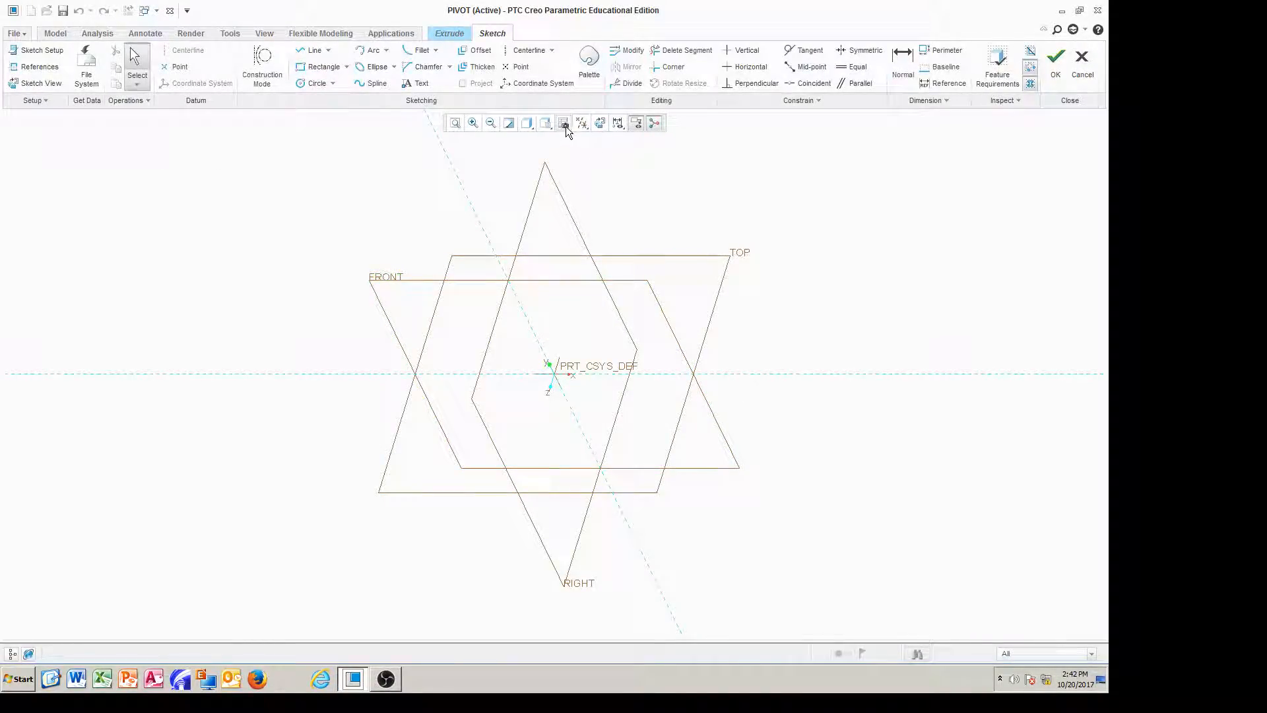
Orient the sketch plane parallel to the screen and hide all datum features.
click(603, 119)
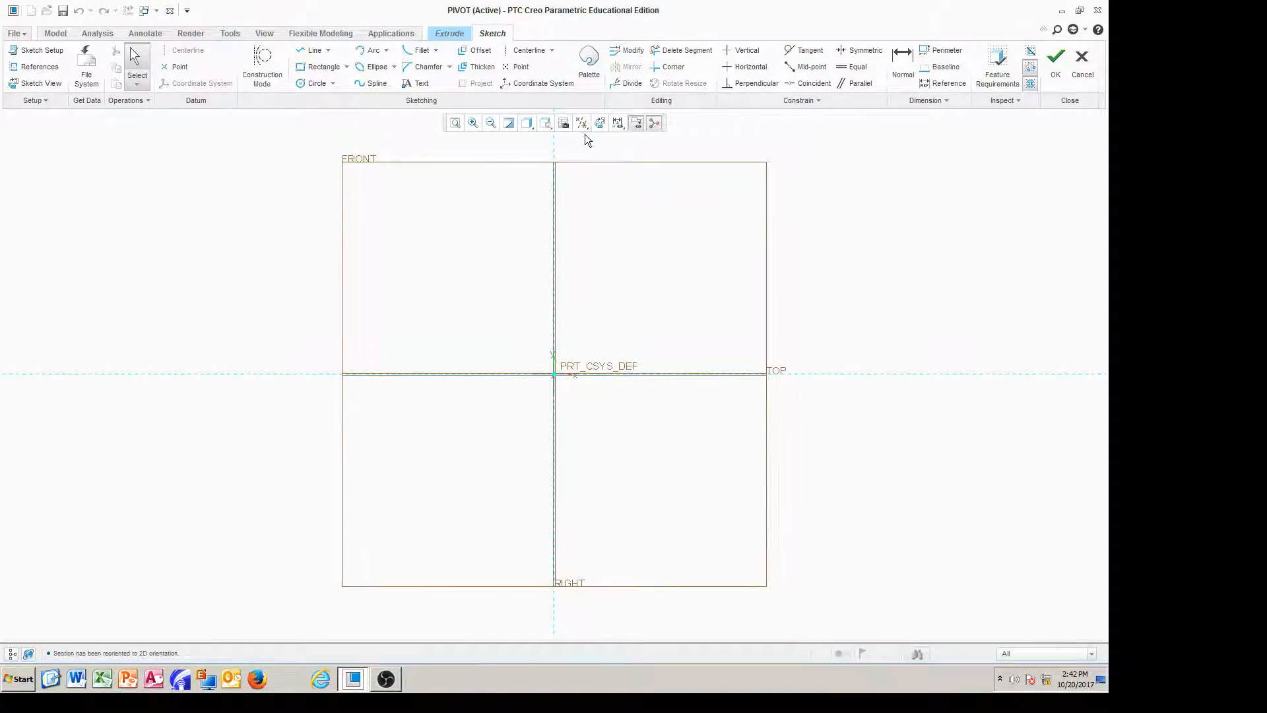
click(585, 124)
click(612, 140)
click(612, 140)
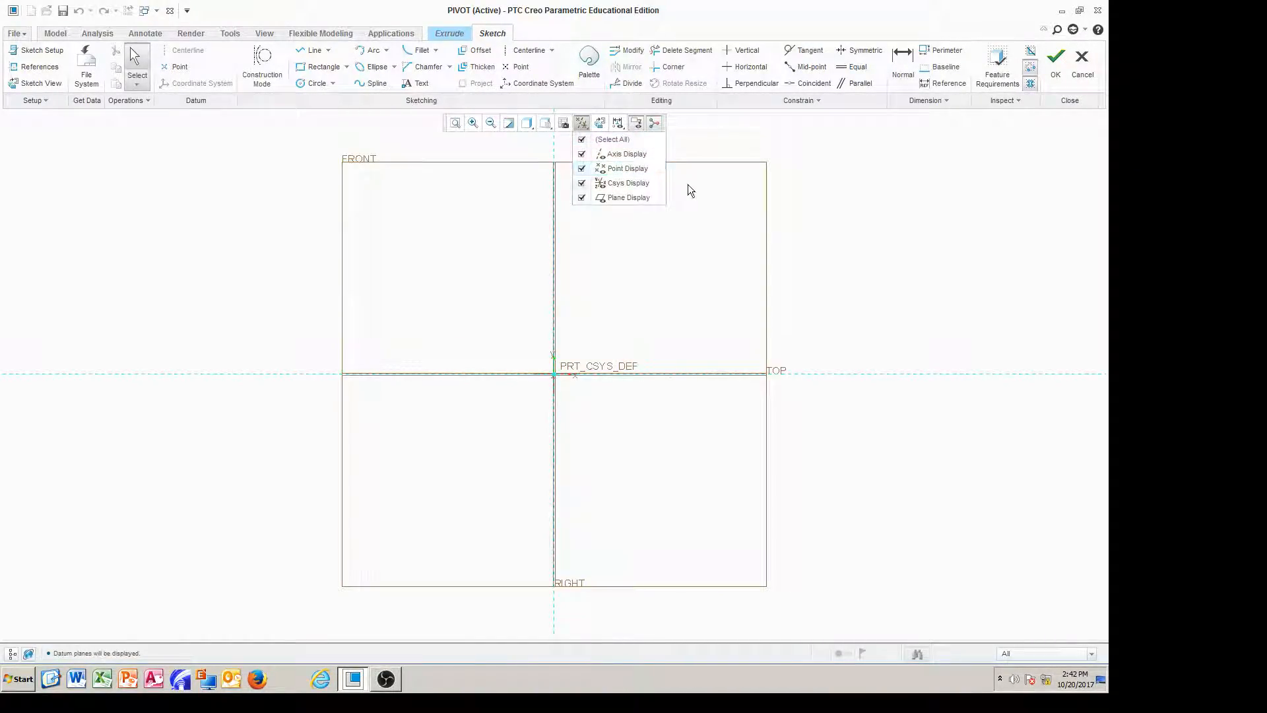
click(612, 140)
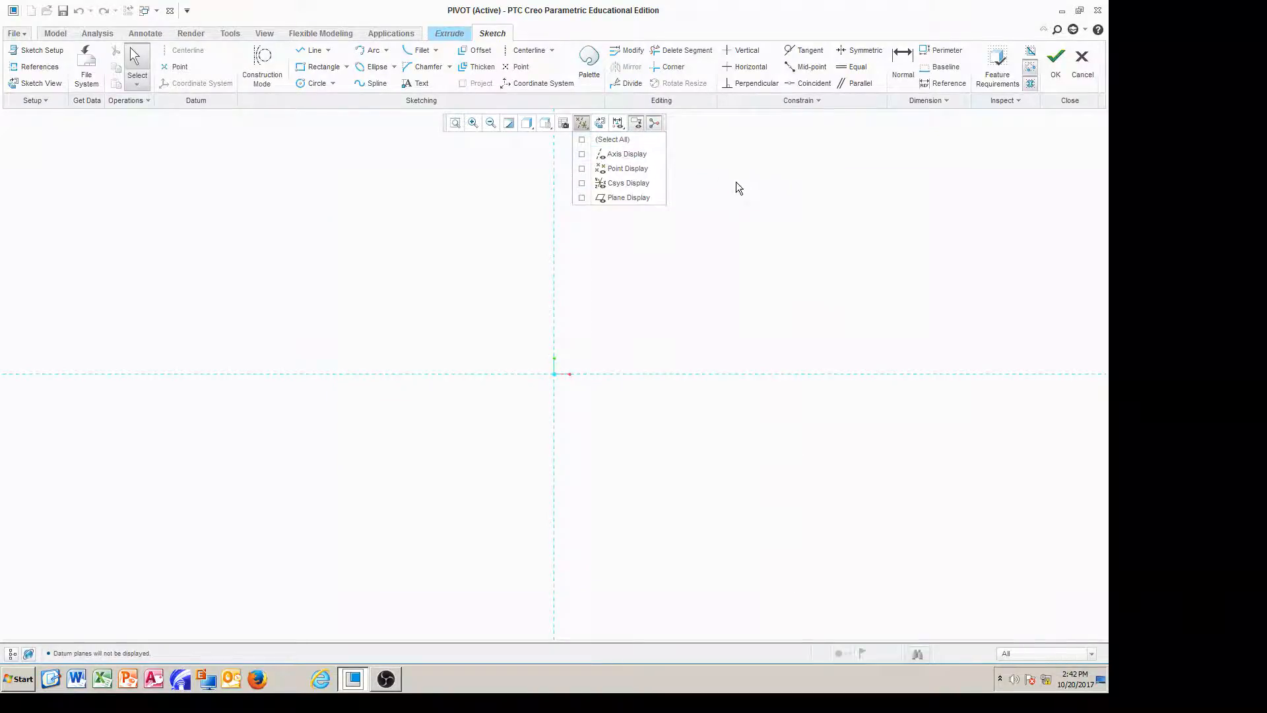
Draw a vertical and a horizontal centerline along the sketch references through the origin.
click(538, 53)
click(553, 160)
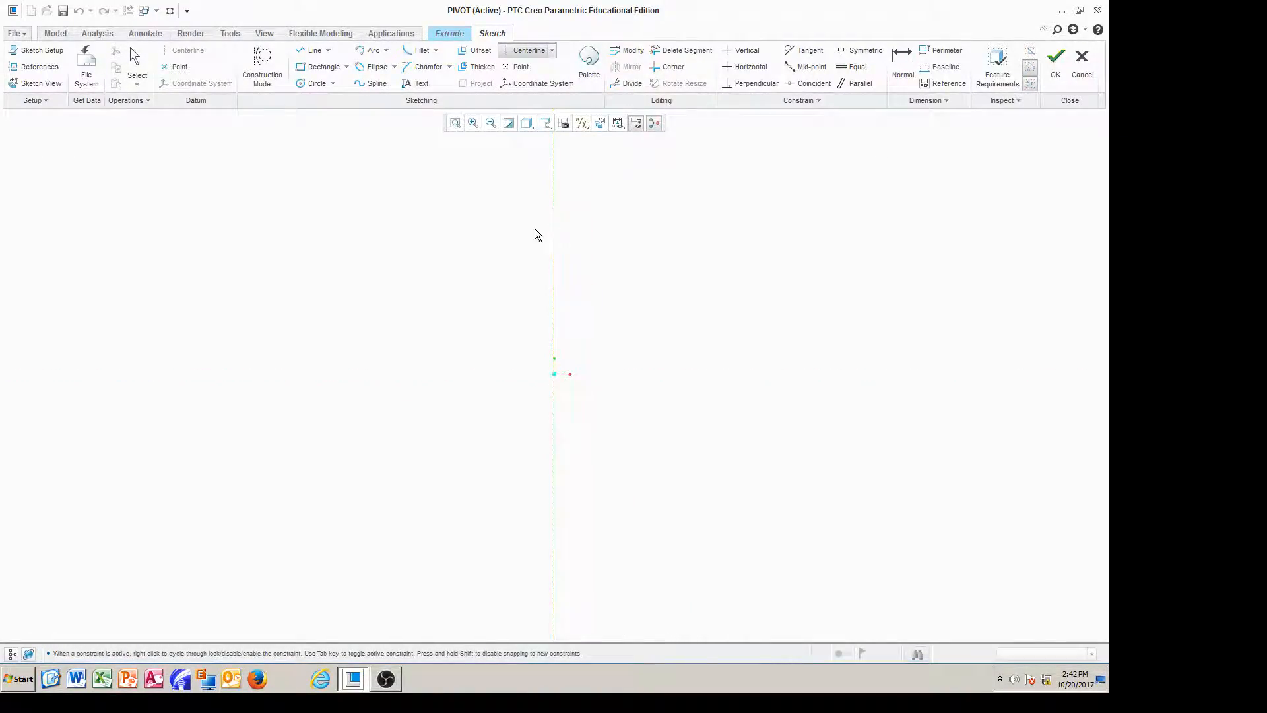
click(361, 374)
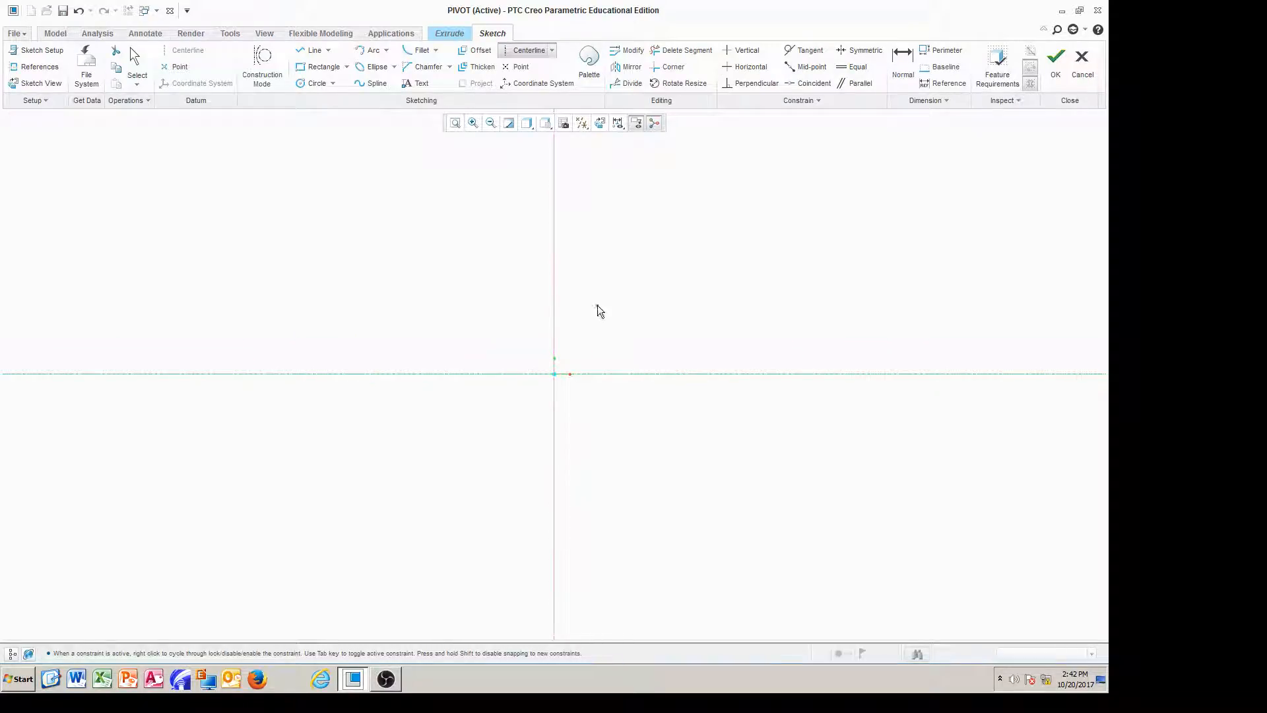
middle_click(621, 295)
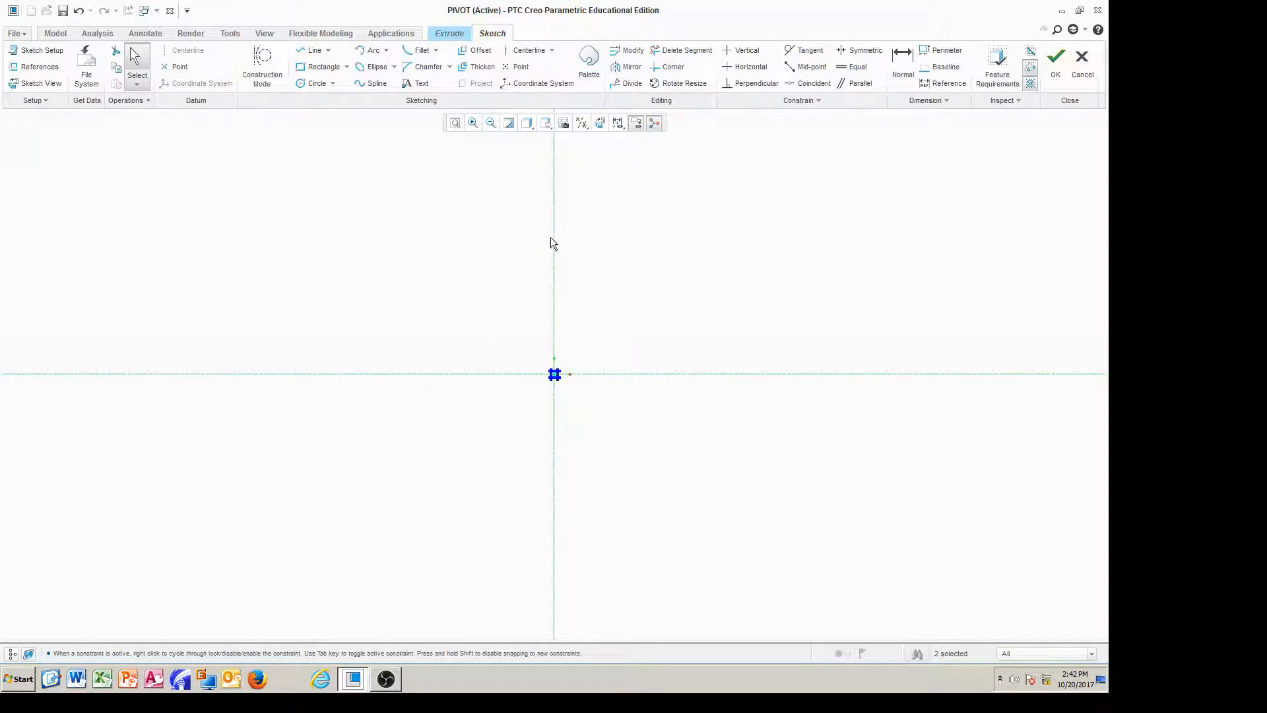
Sketch a circle about 324 in diameter centered on the origin.
click(313, 83)
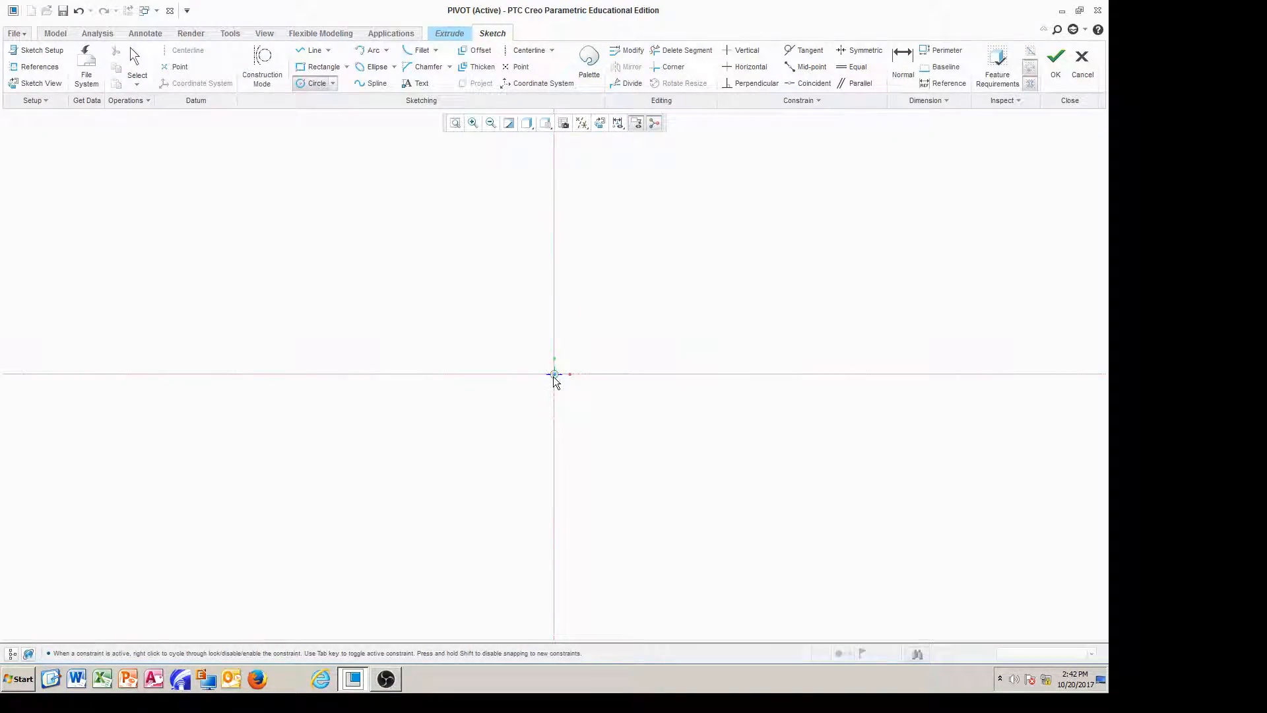
click(673, 441)
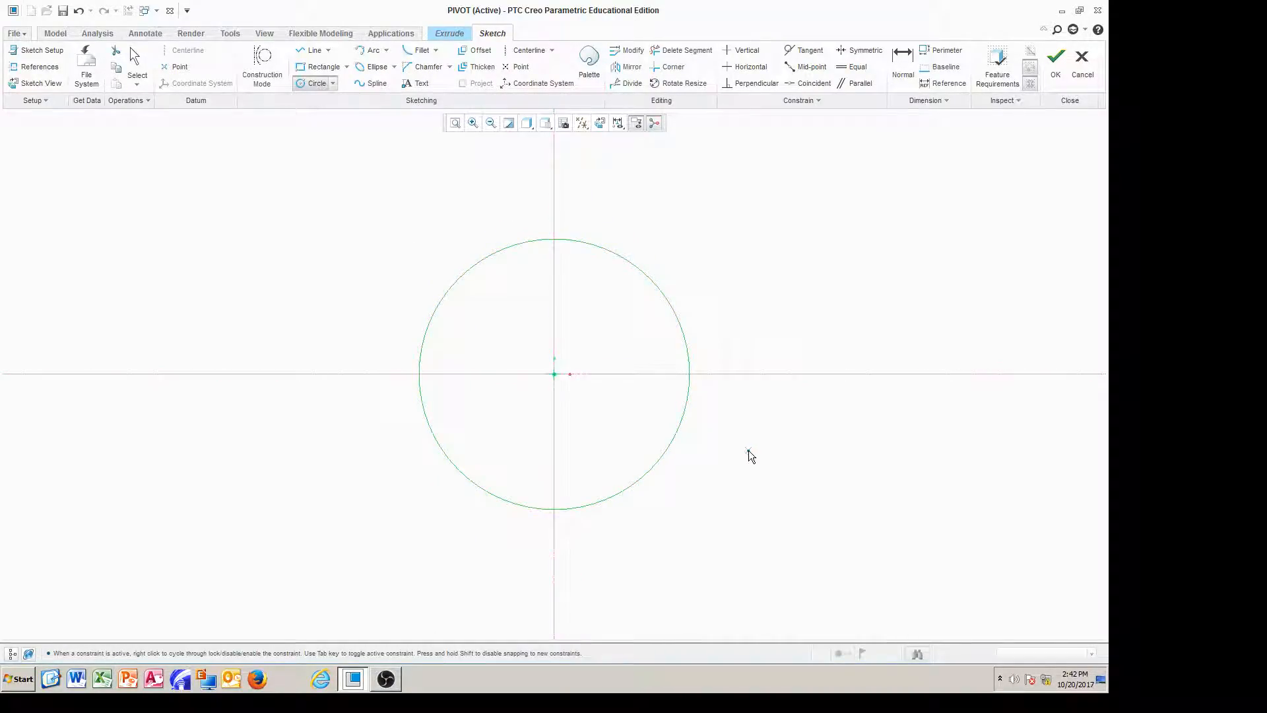
middle_click(737, 455)
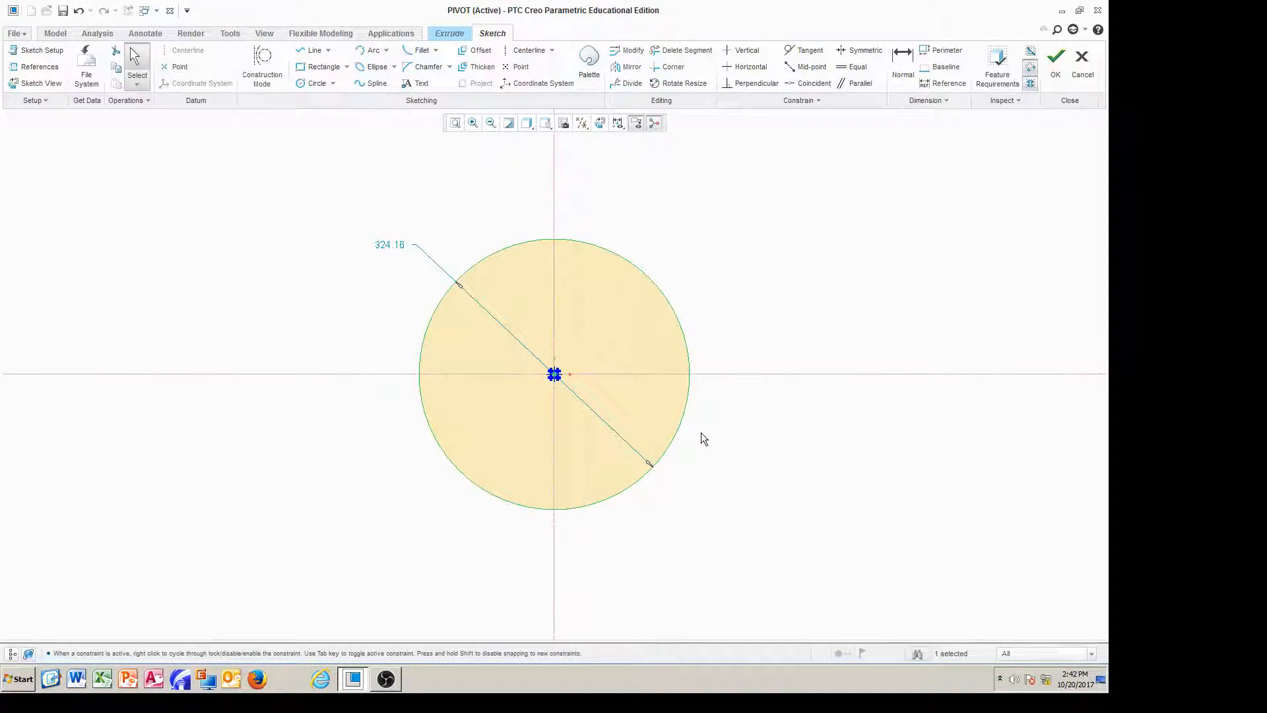
Dimension the circle's radius and set it to 106.
click(902, 61)
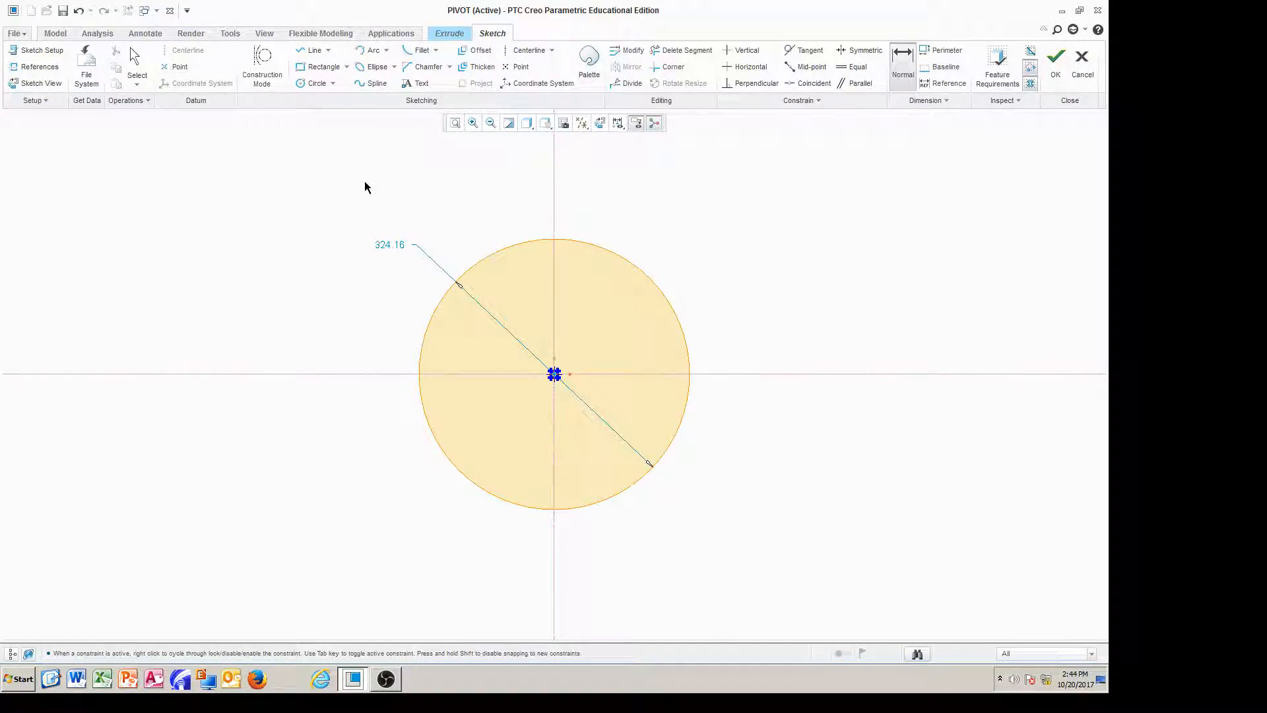
click(451, 476)
middle_click(414, 524)
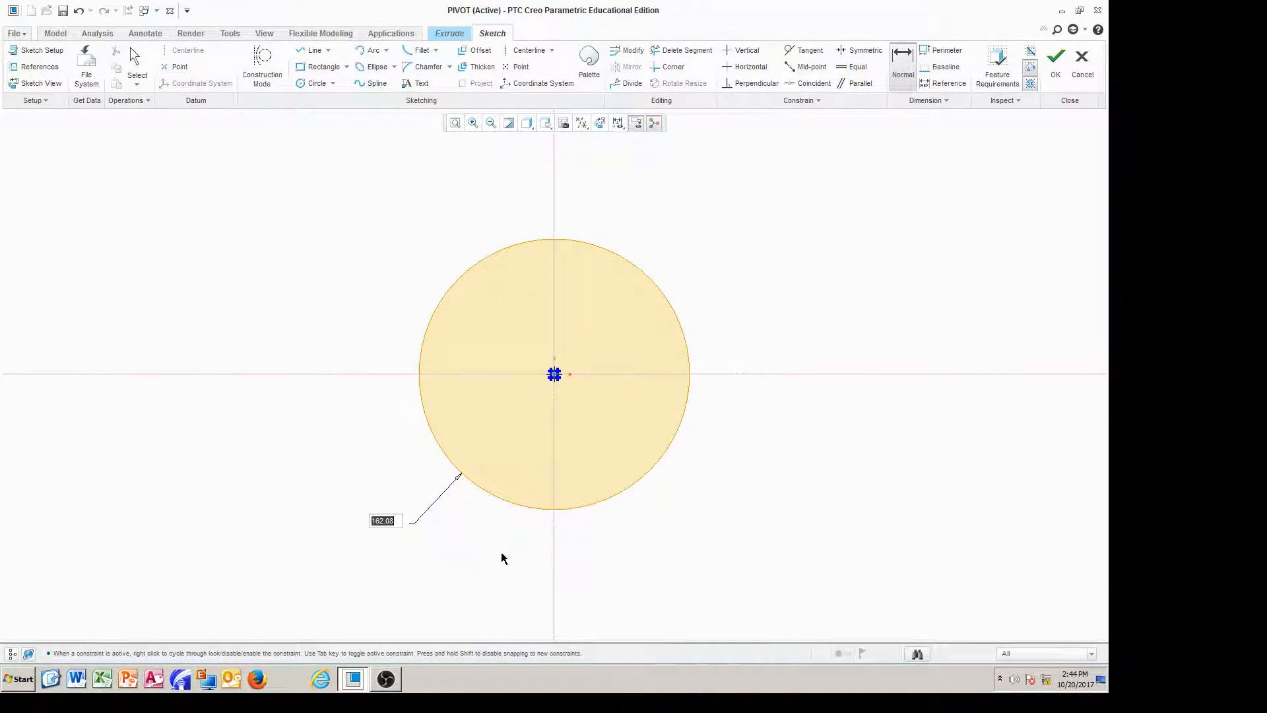
text(106)
key(Return)
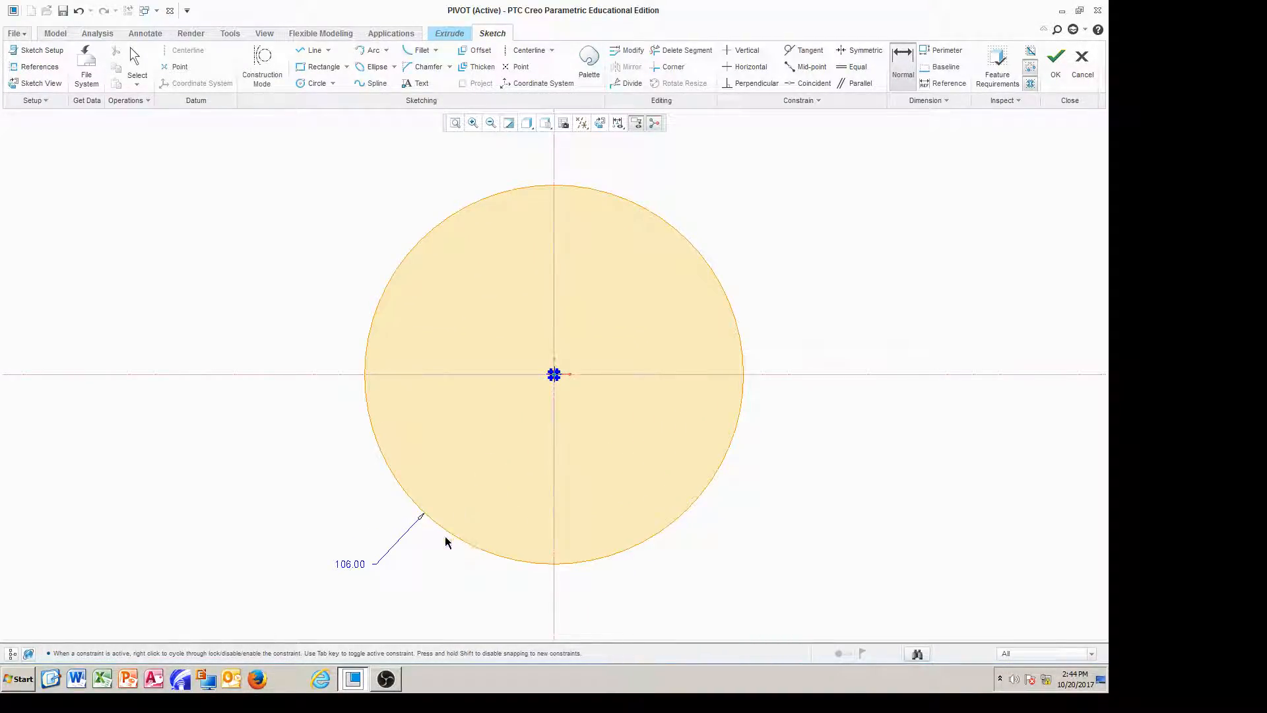
Sketch a rectangle about 245 by 25 across the circle's upper half, symmetric about the vertical centerline and about 28 above the horizontal one.
key(r)
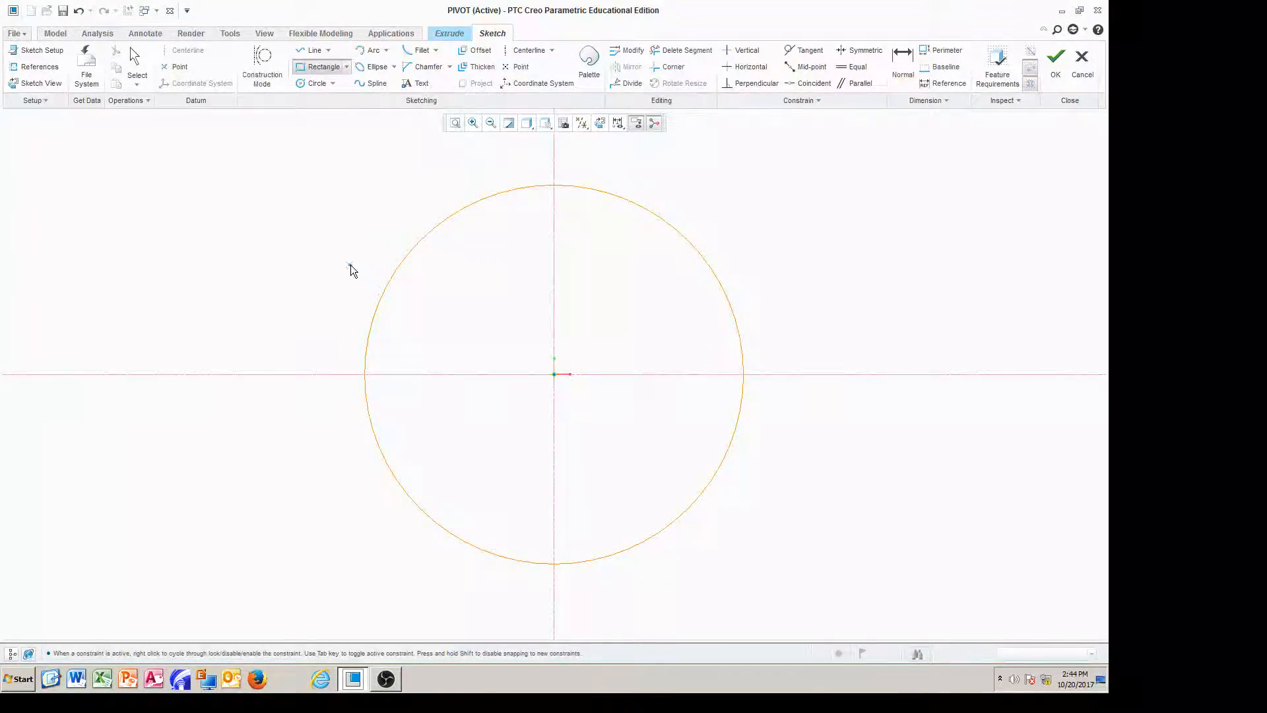
click(335, 278)
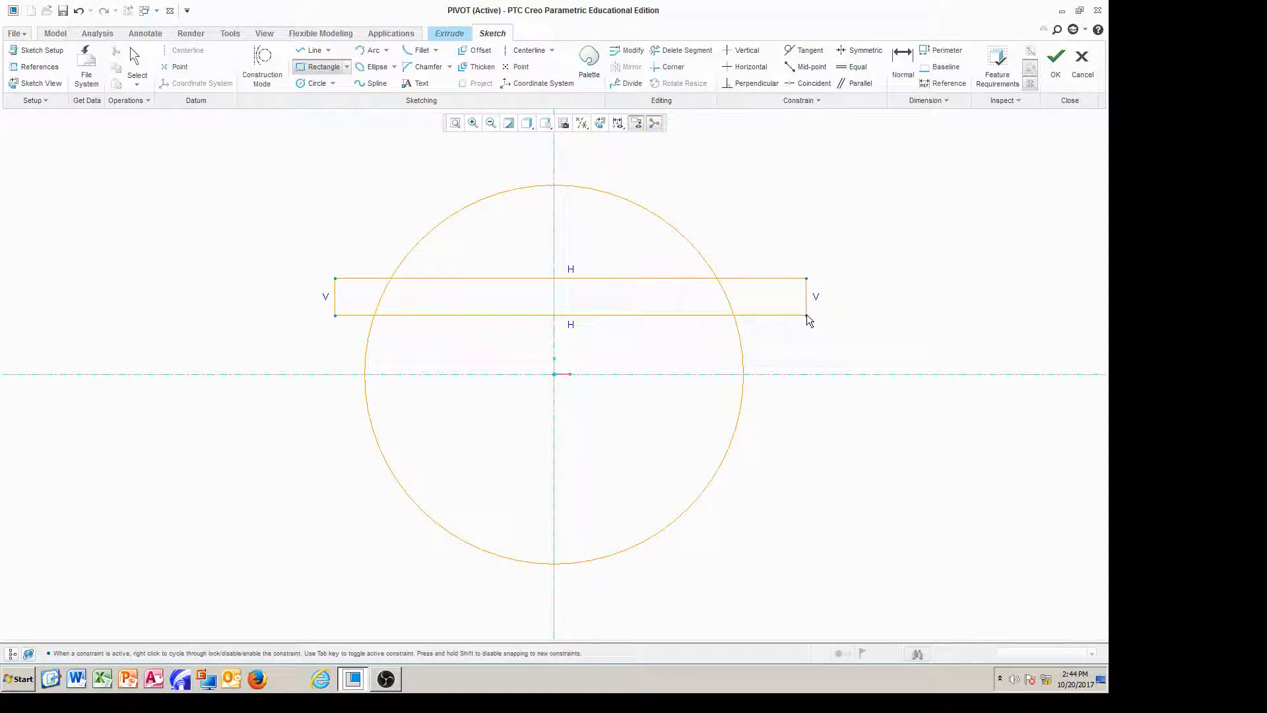
click(778, 325)
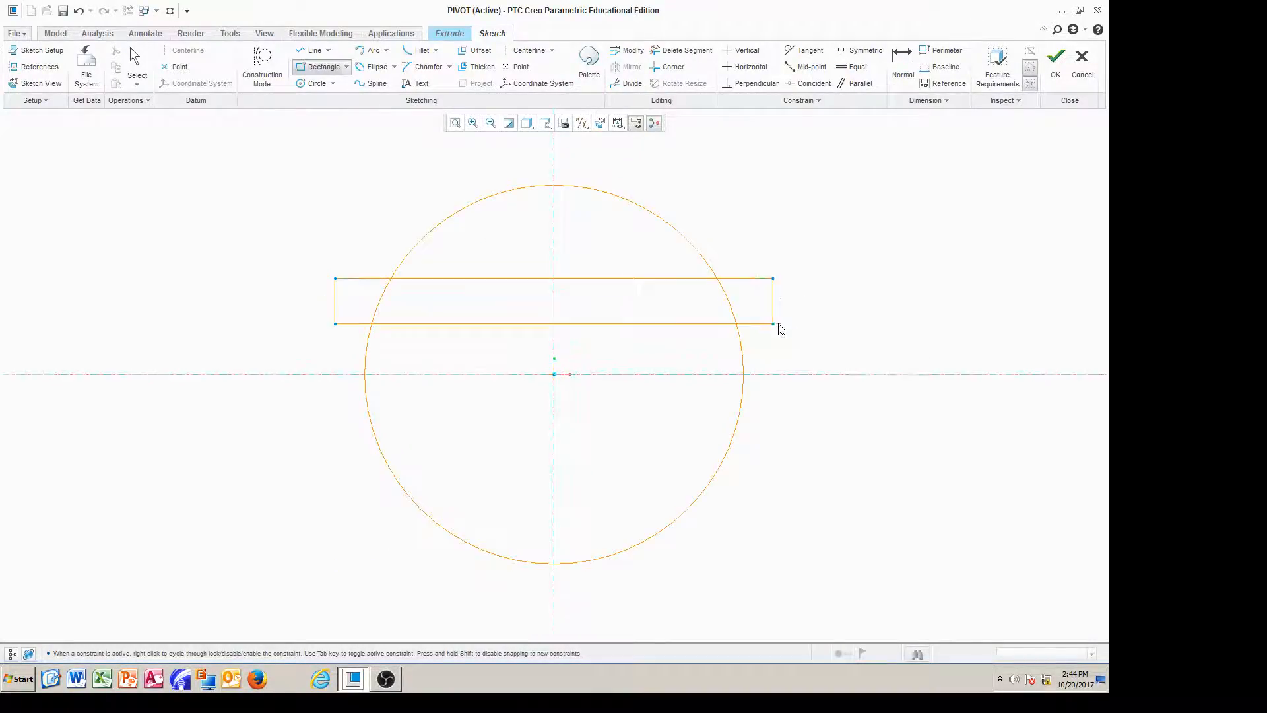
middle_click(858, 315)
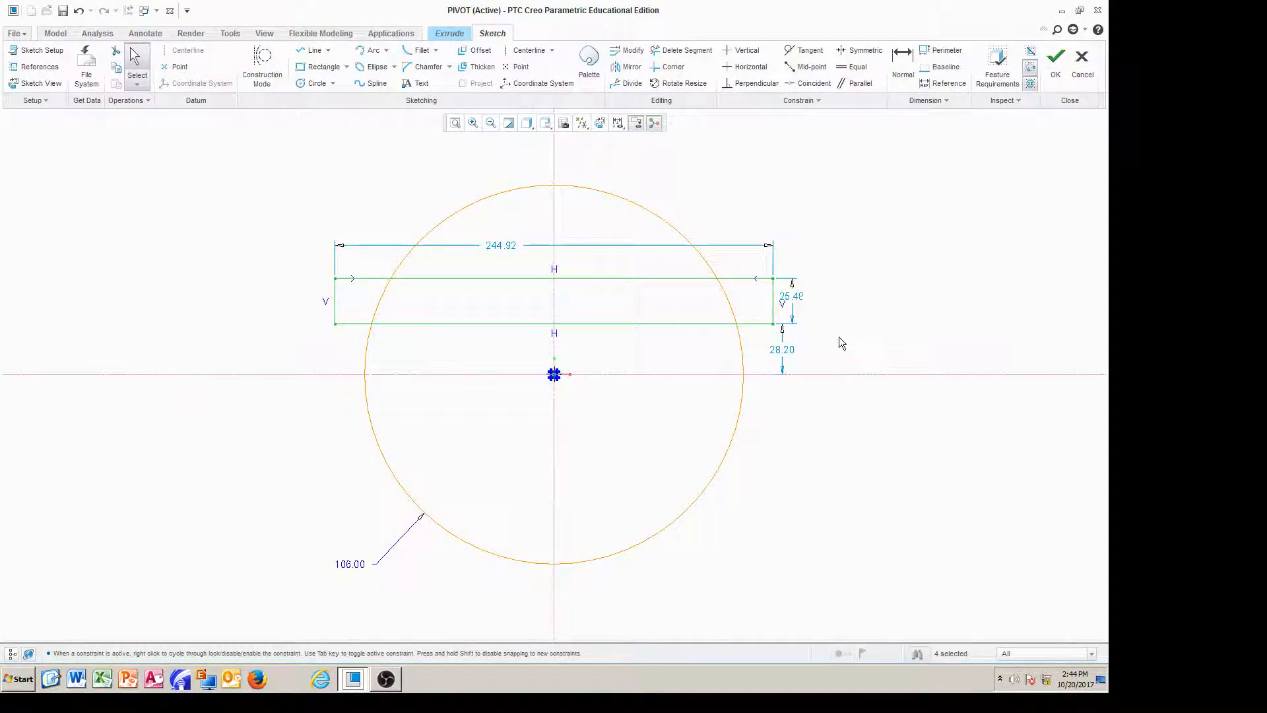
Set the rectangle's height to 32.
double_click(799, 304)
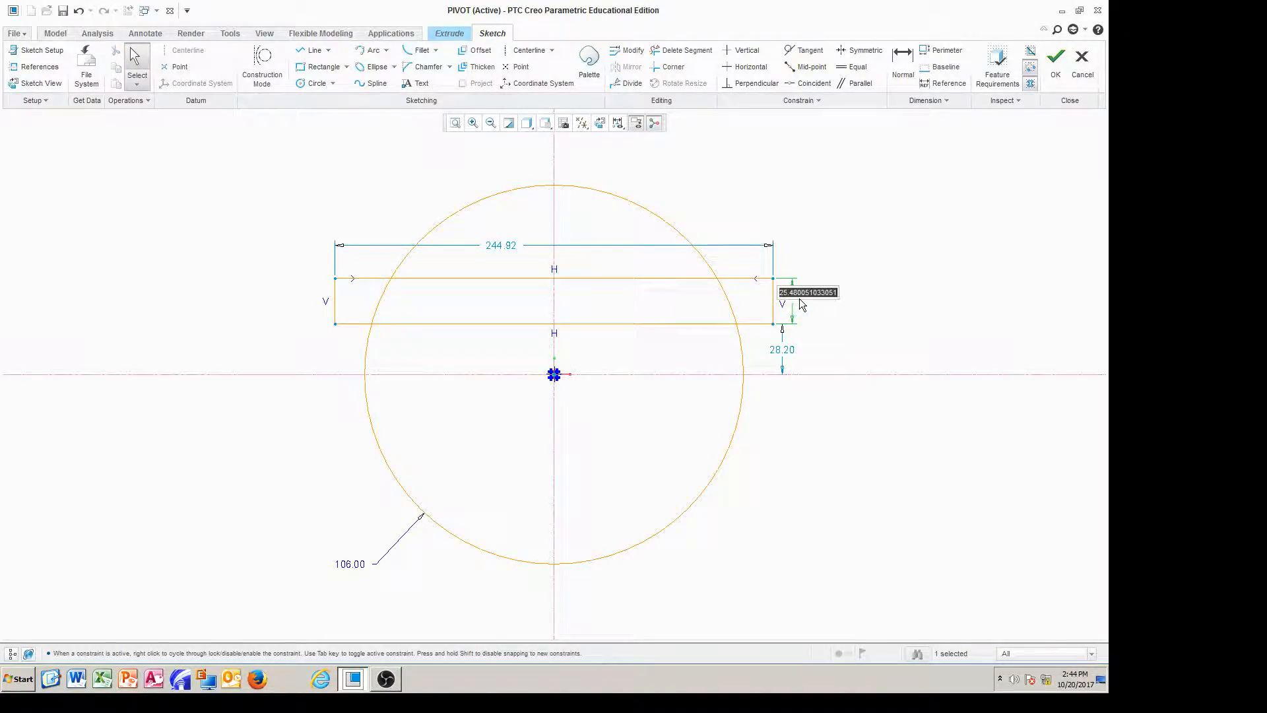
text(32)
key(Return)
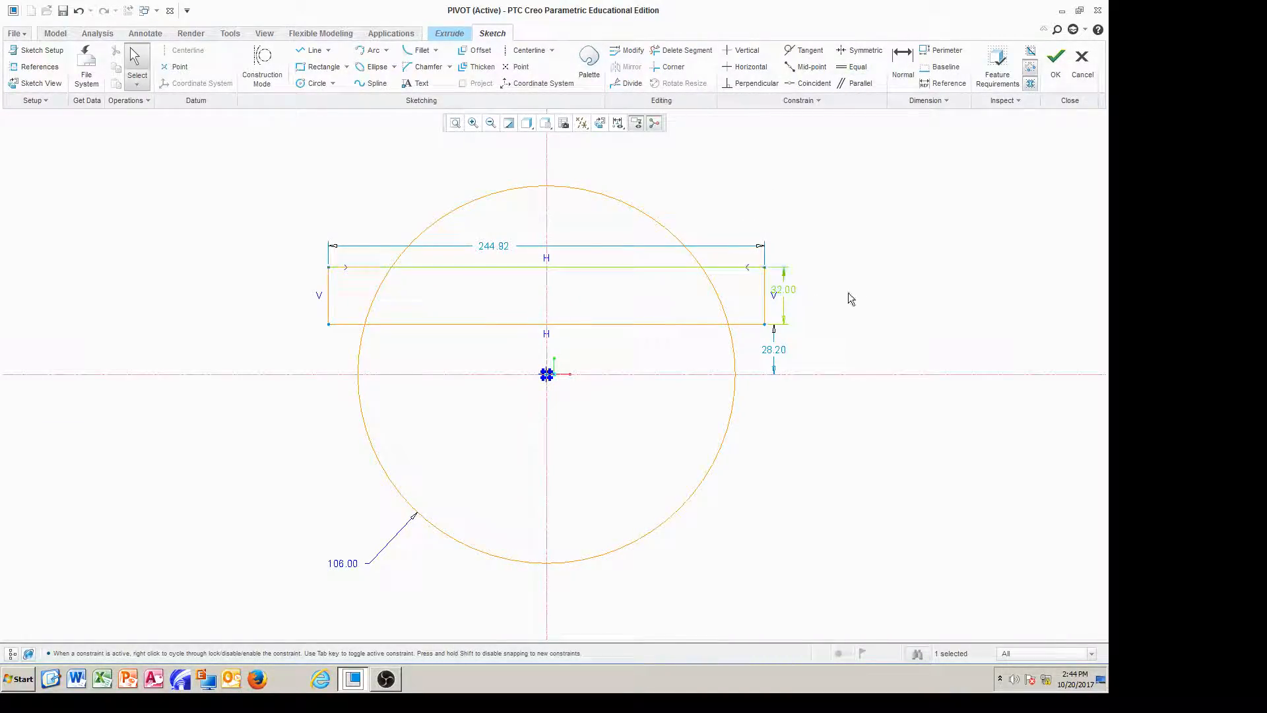
Dimension the distance from the rectangle's top edge to the horizontal centerline as 132.
click(903, 58)
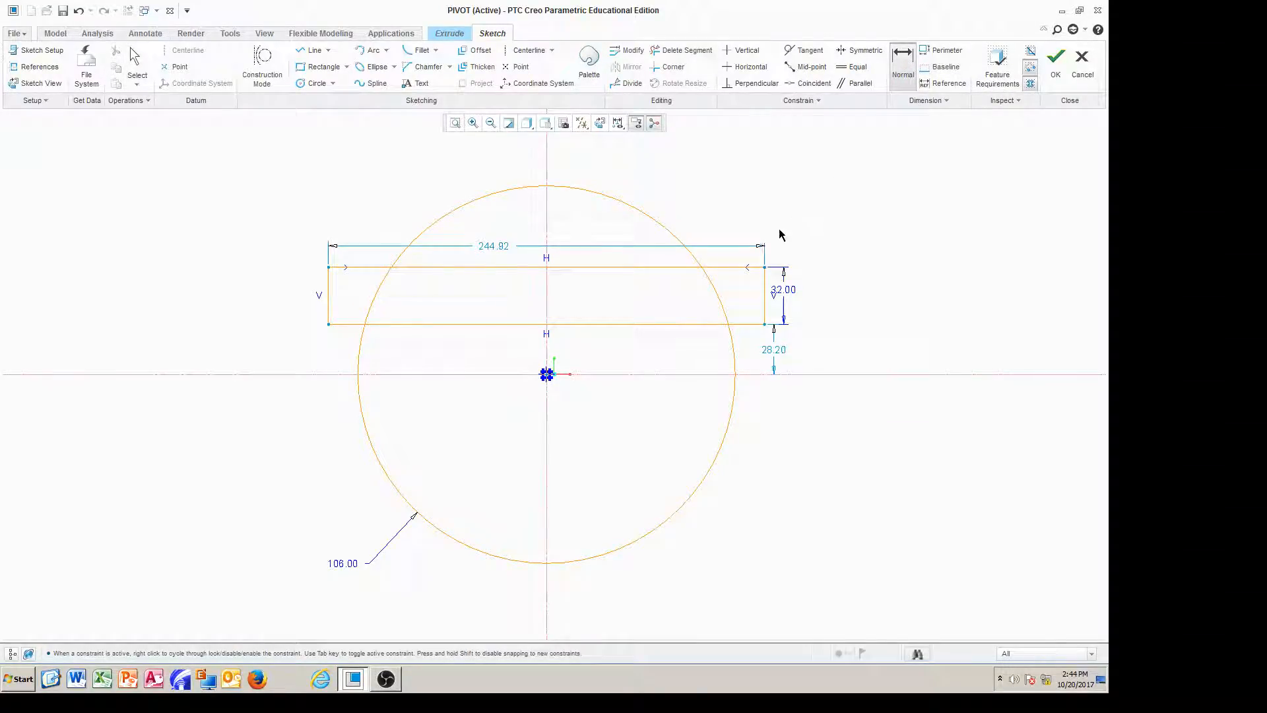
click(731, 268)
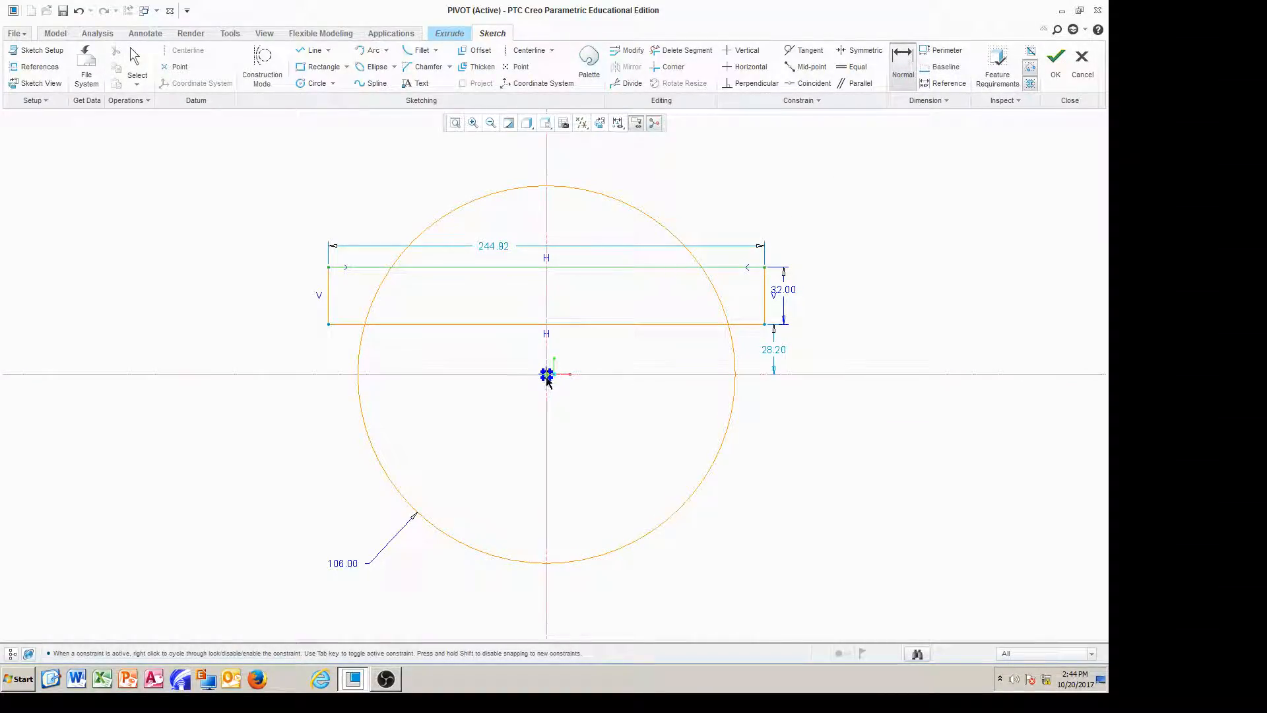
click(729, 374)
middle_click(866, 328)
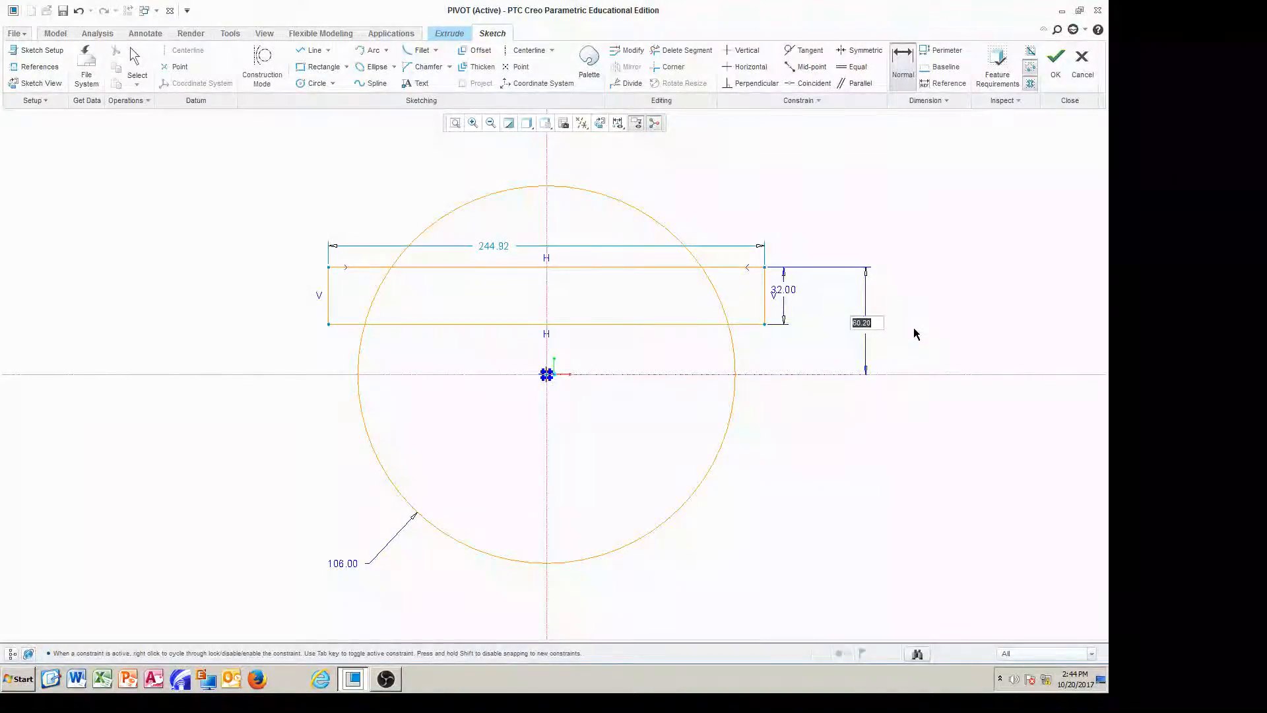
text(132)
key(Return)
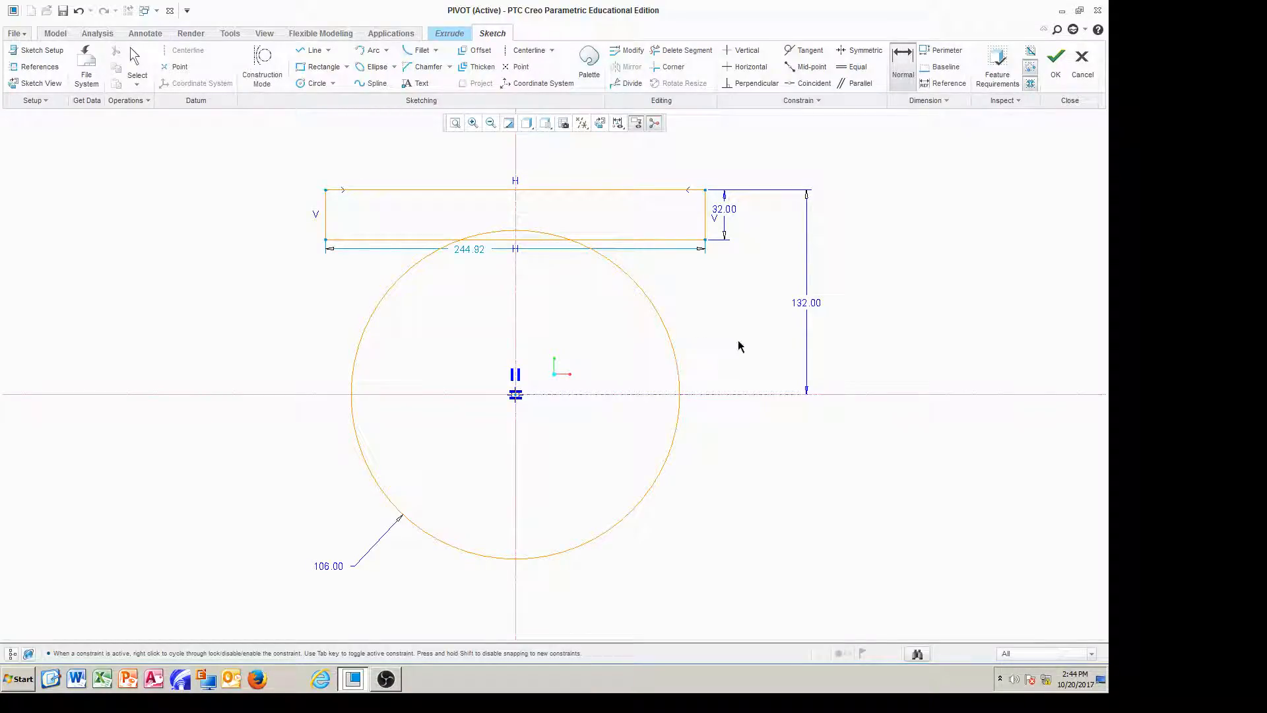
middle_click(708, 319)
Set the rectangle's width to 650.
click(535, 190)
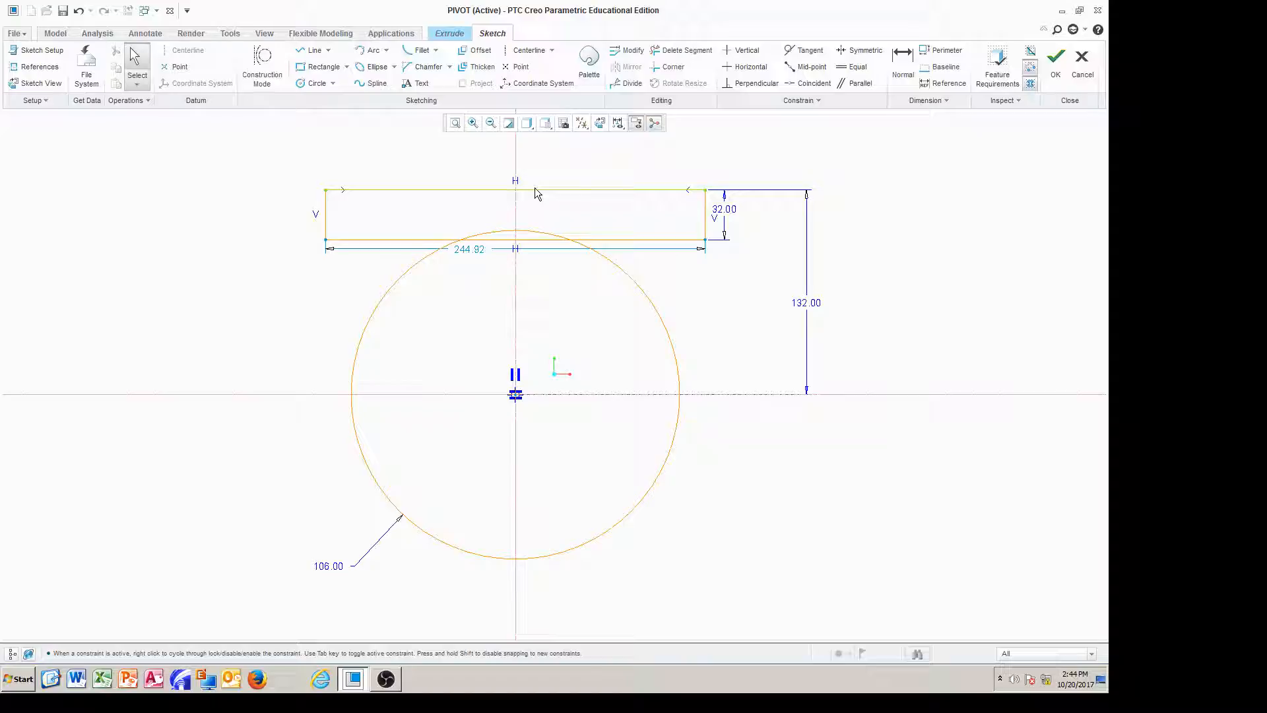
click(474, 252)
double_click(474, 251)
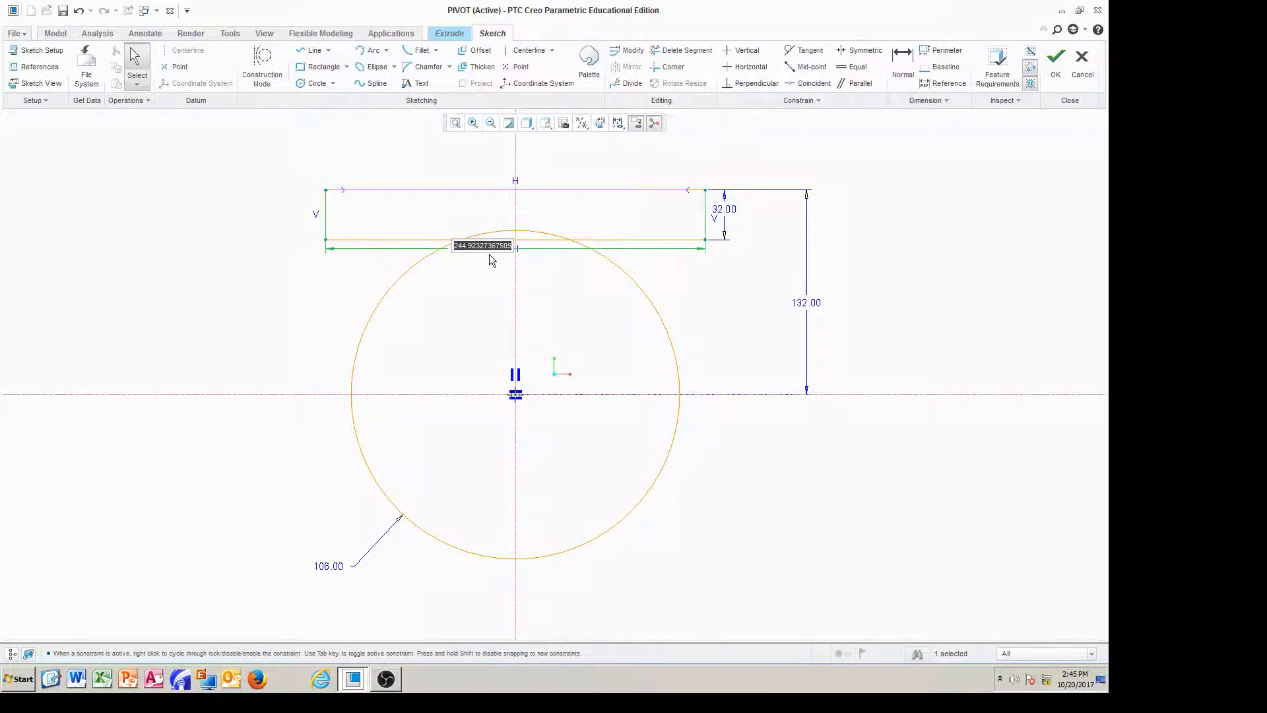
text(650)
key(Return)
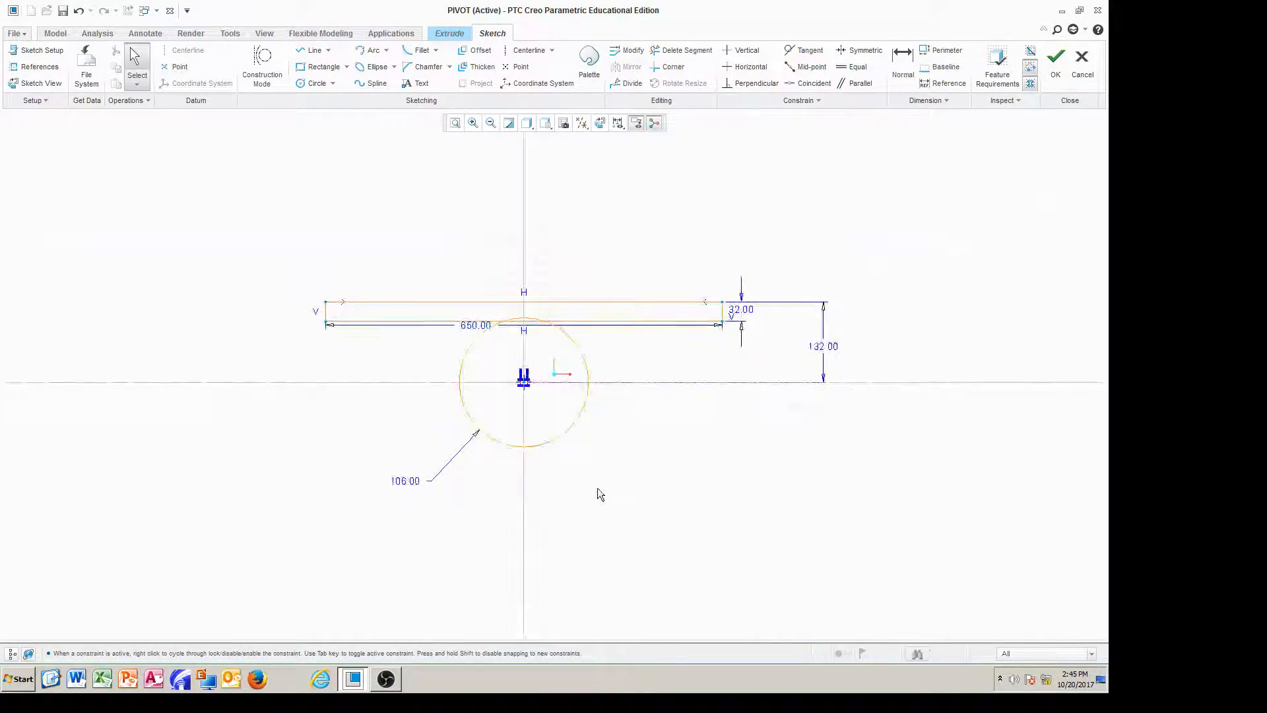
Move the 650, 132 and 32 dimensions clear of the sketch geometry.
drag(481, 323, 506, 248)
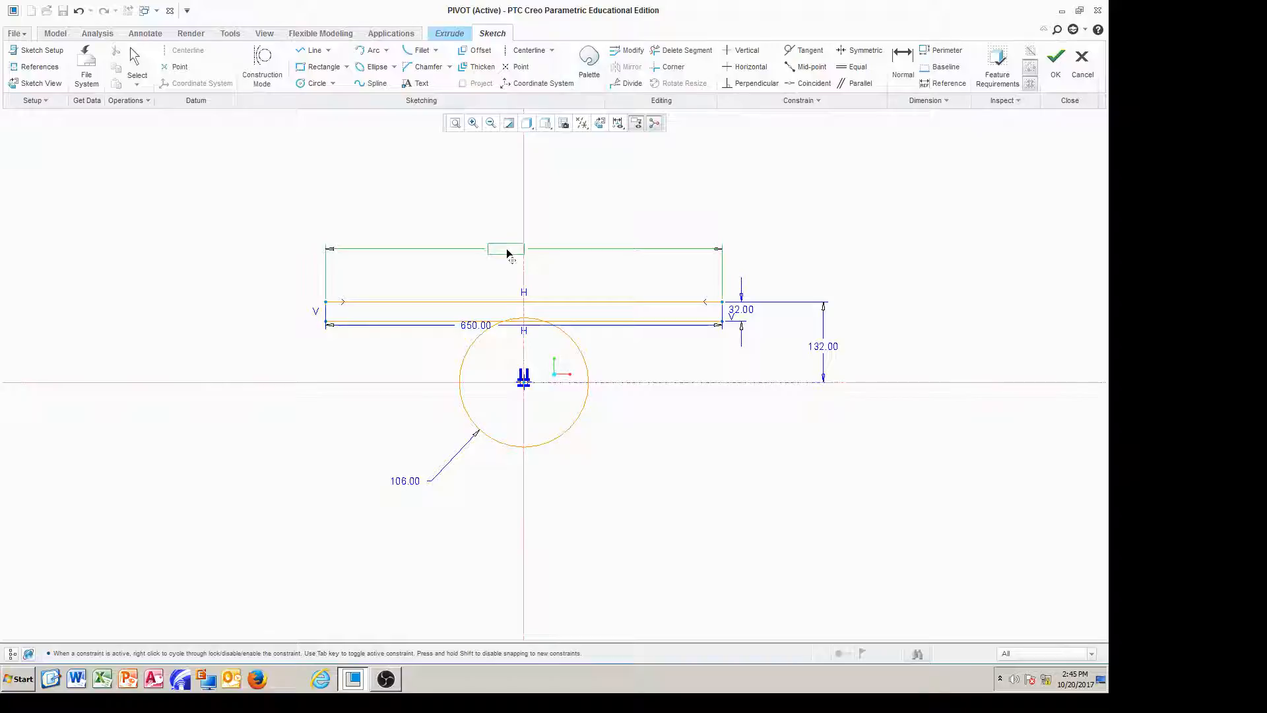
drag(825, 346, 856, 357)
drag(740, 309, 779, 253)
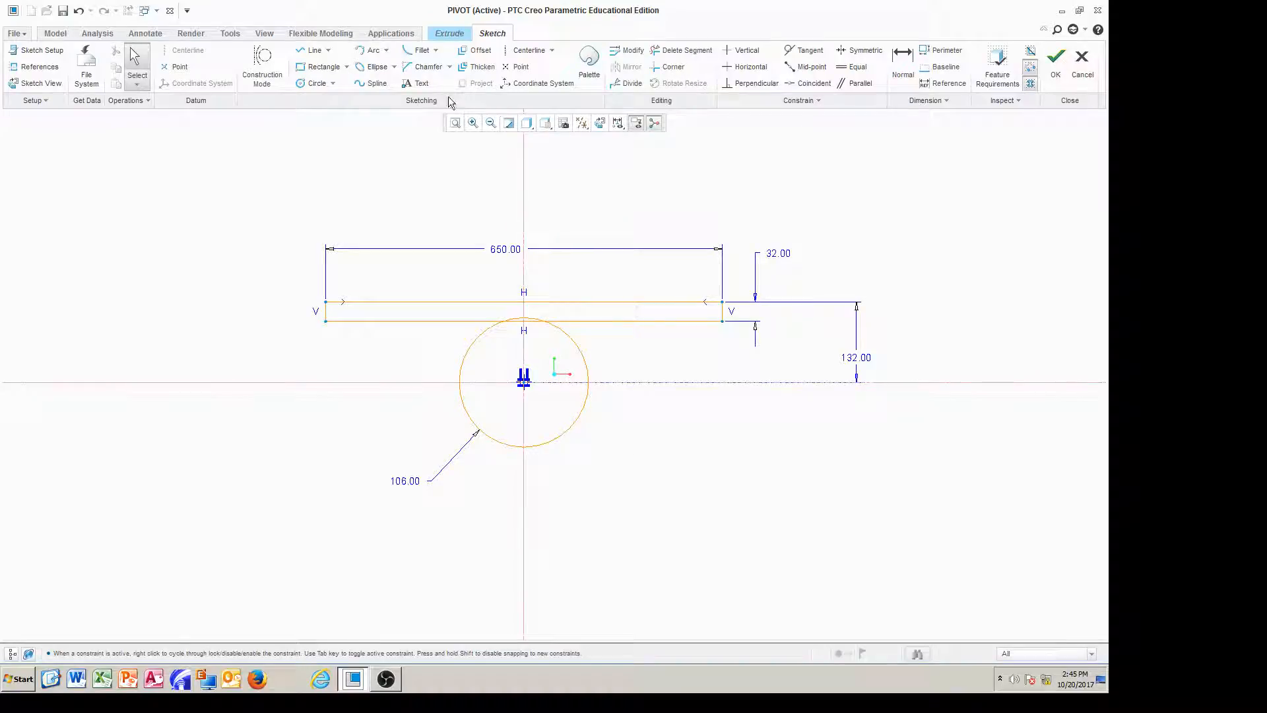
Draw two vertical lines from the circle's left and right quadrant points up to the rectangle's bottom edge.
click(314, 51)
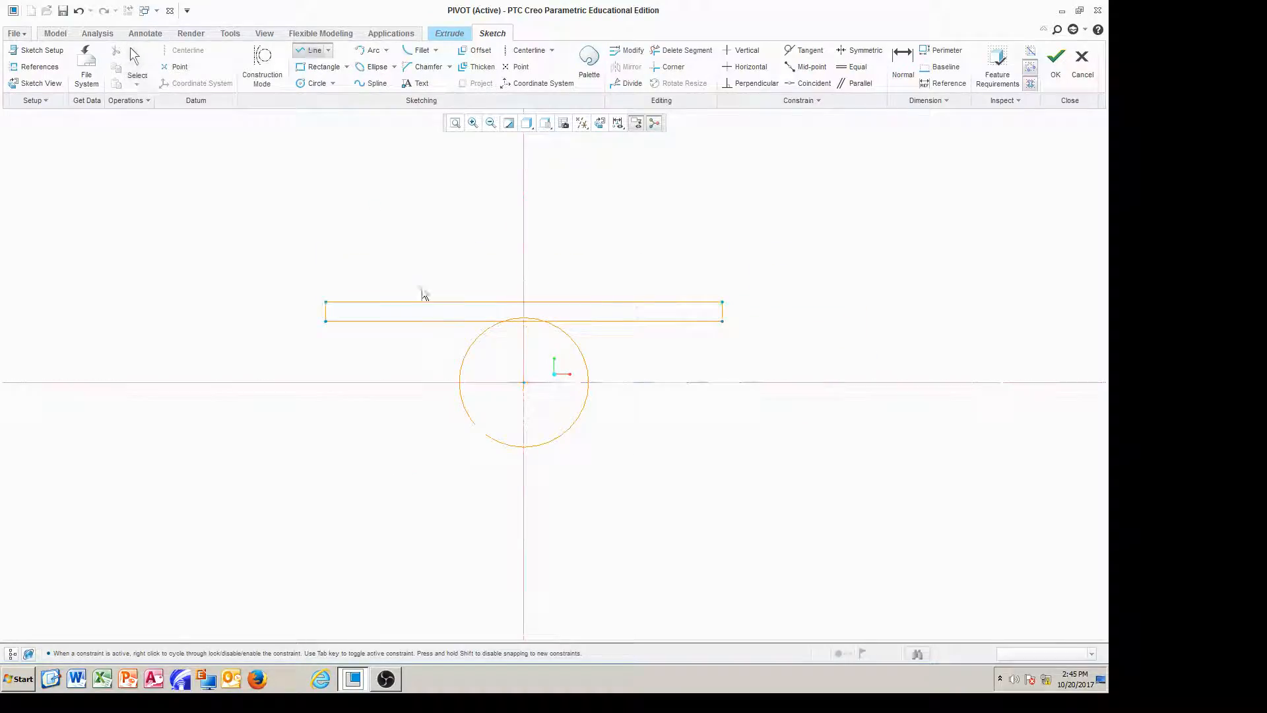
click(460, 382)
click(459, 321)
middle_click(607, 344)
click(588, 382)
click(586, 322)
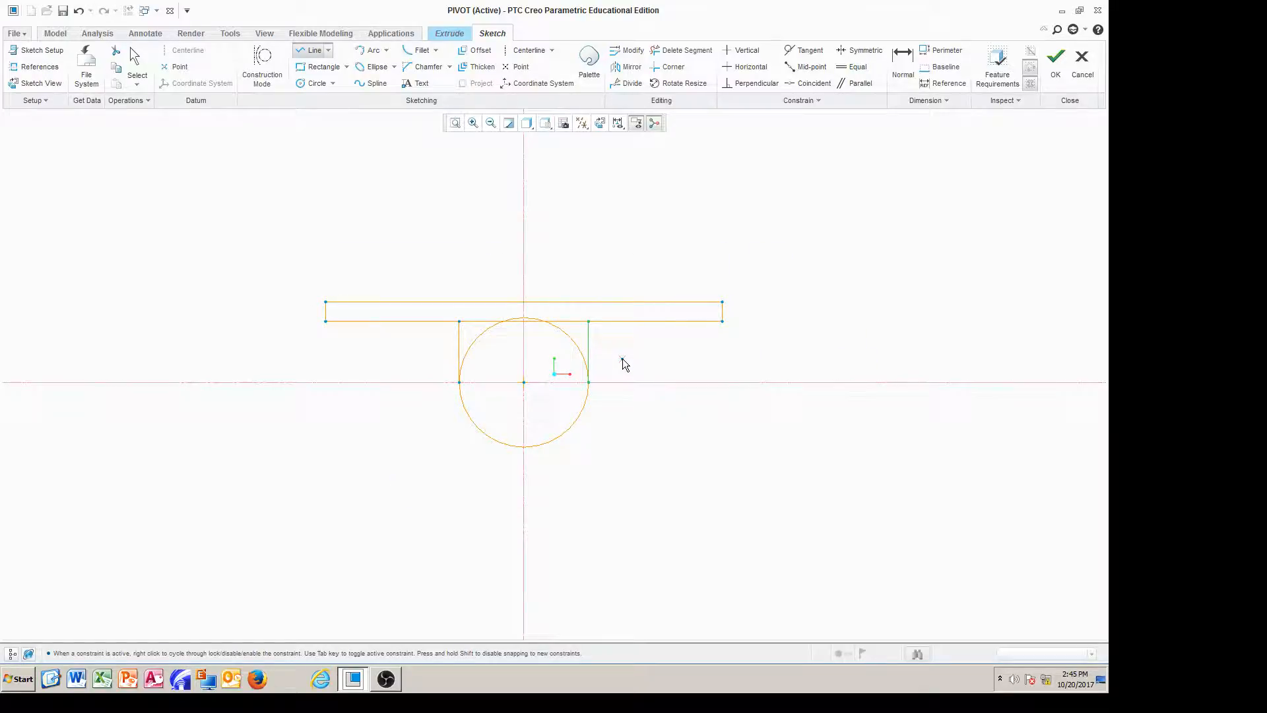
Trim away the upper half of the circle and the plate's bottom edge between the two vertical lines, moving the 106 dimension aside.
middle_click(623, 358)
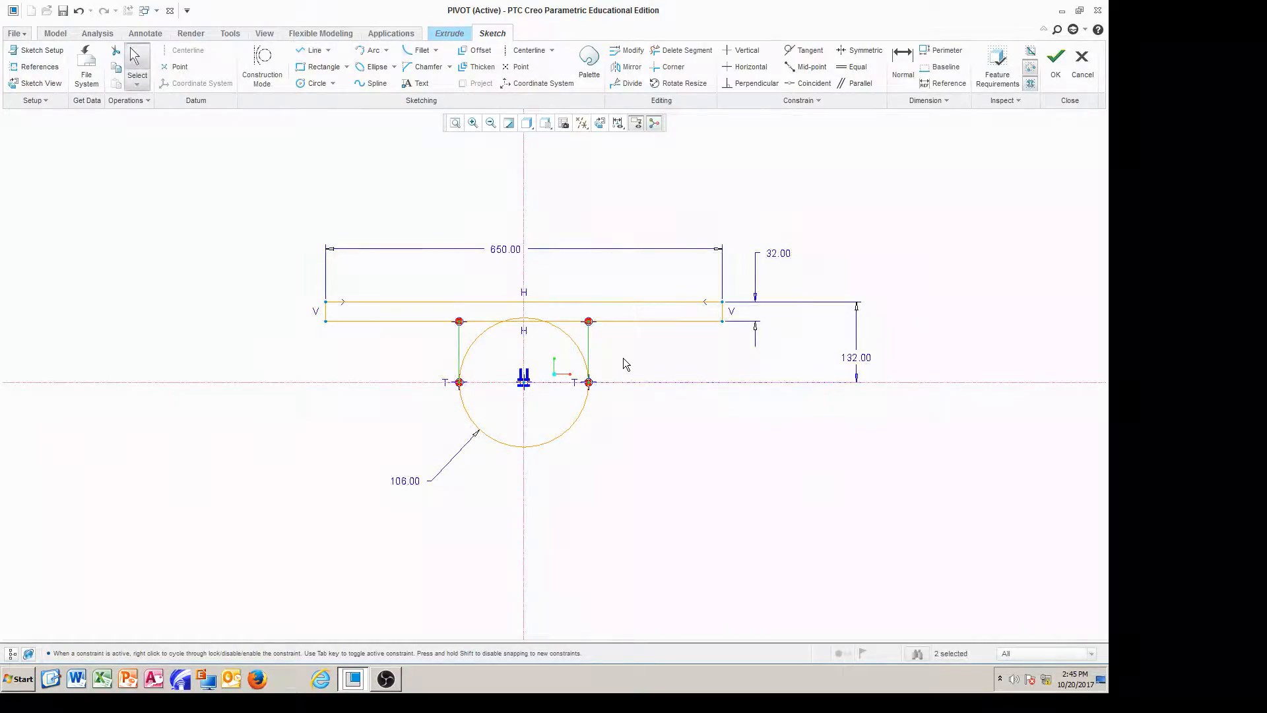
click(683, 51)
scroll(549, 340, up, 4)
mouse_move(548, 339)
mouse_down()
mouse_move(603, 287)
mouse_move(557, 331)
mouse_up()
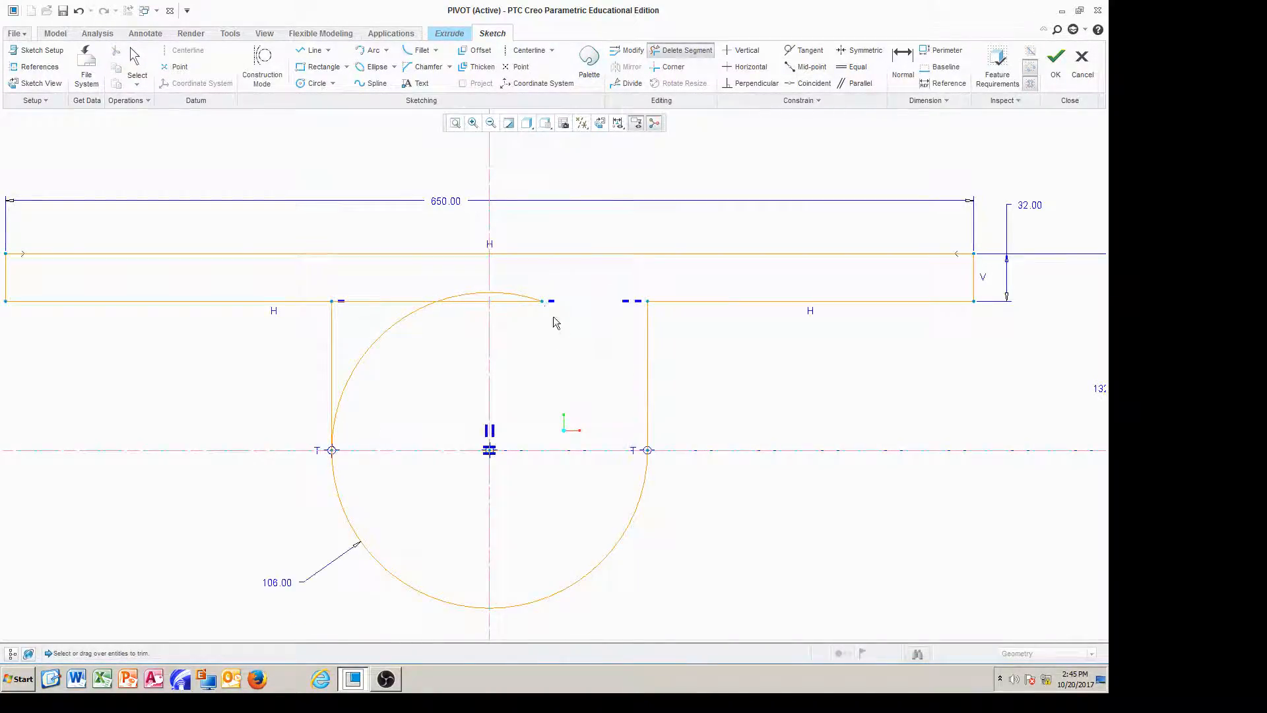
drag(446, 283, 442, 351)
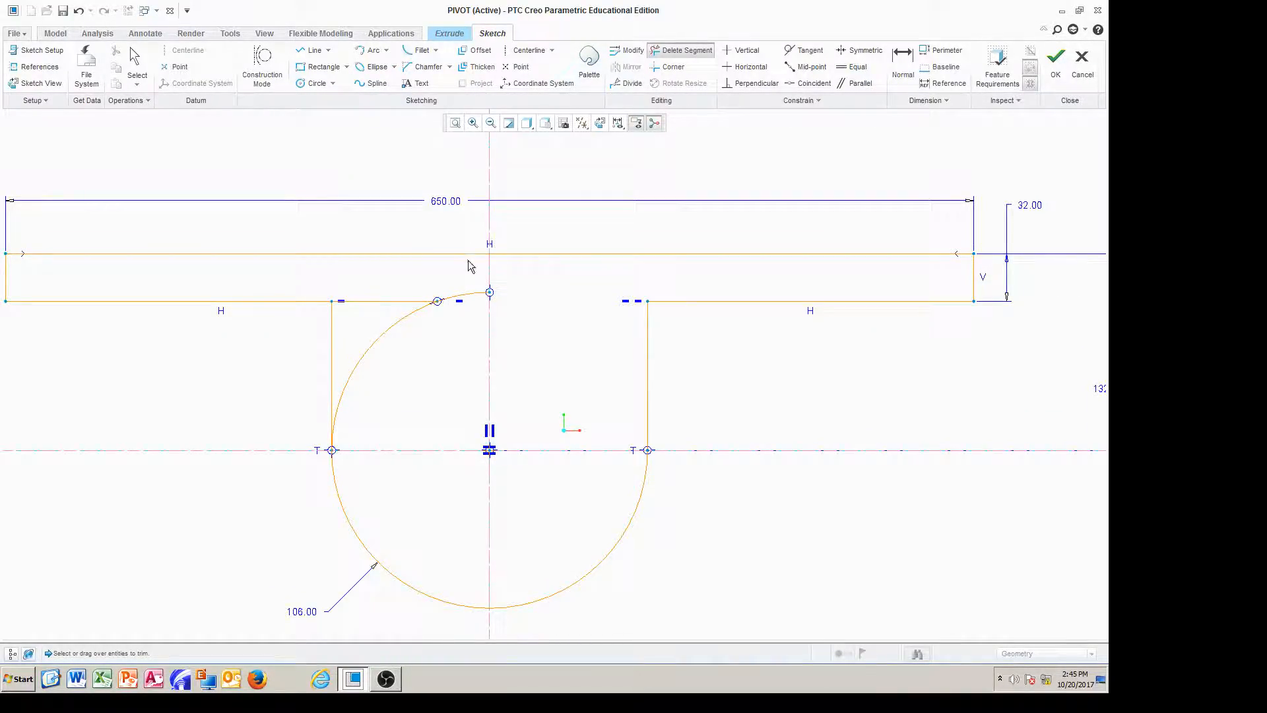
mouse_move(462, 267)
mouse_down()
mouse_move(443, 282)
mouse_move(462, 285)
mouse_move(453, 310)
mouse_up()
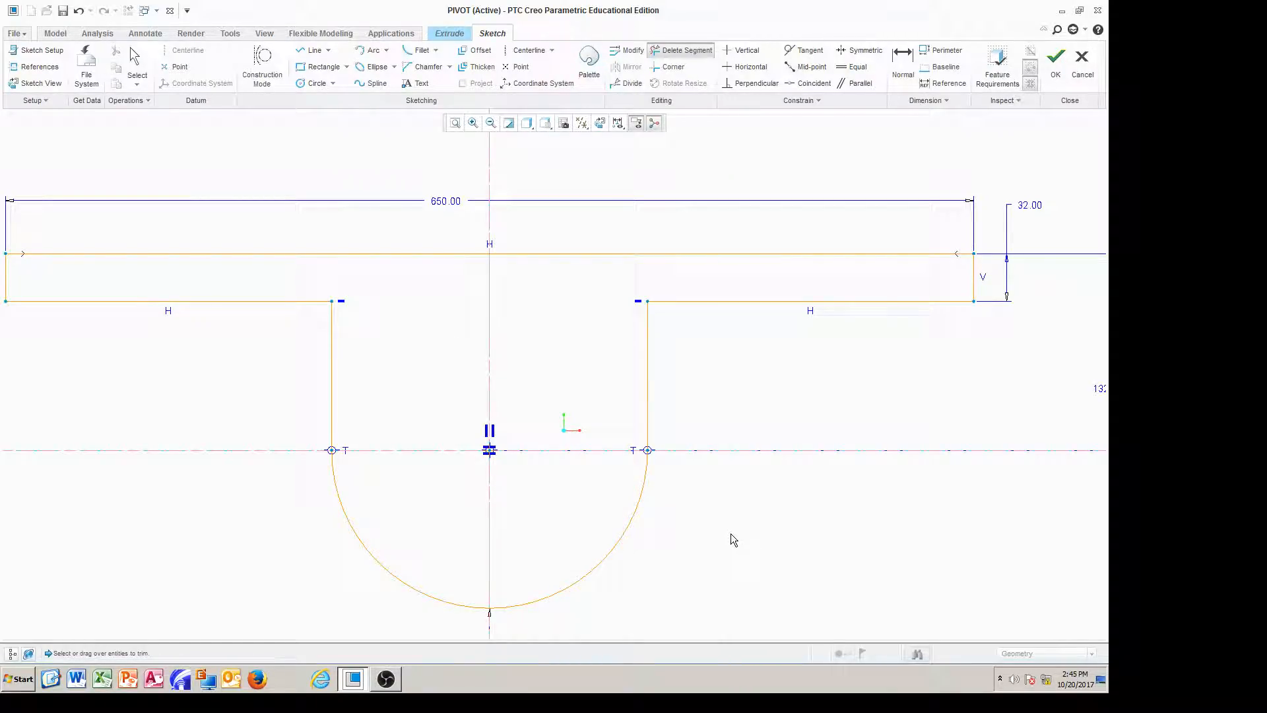
scroll(716, 497, down, 3)
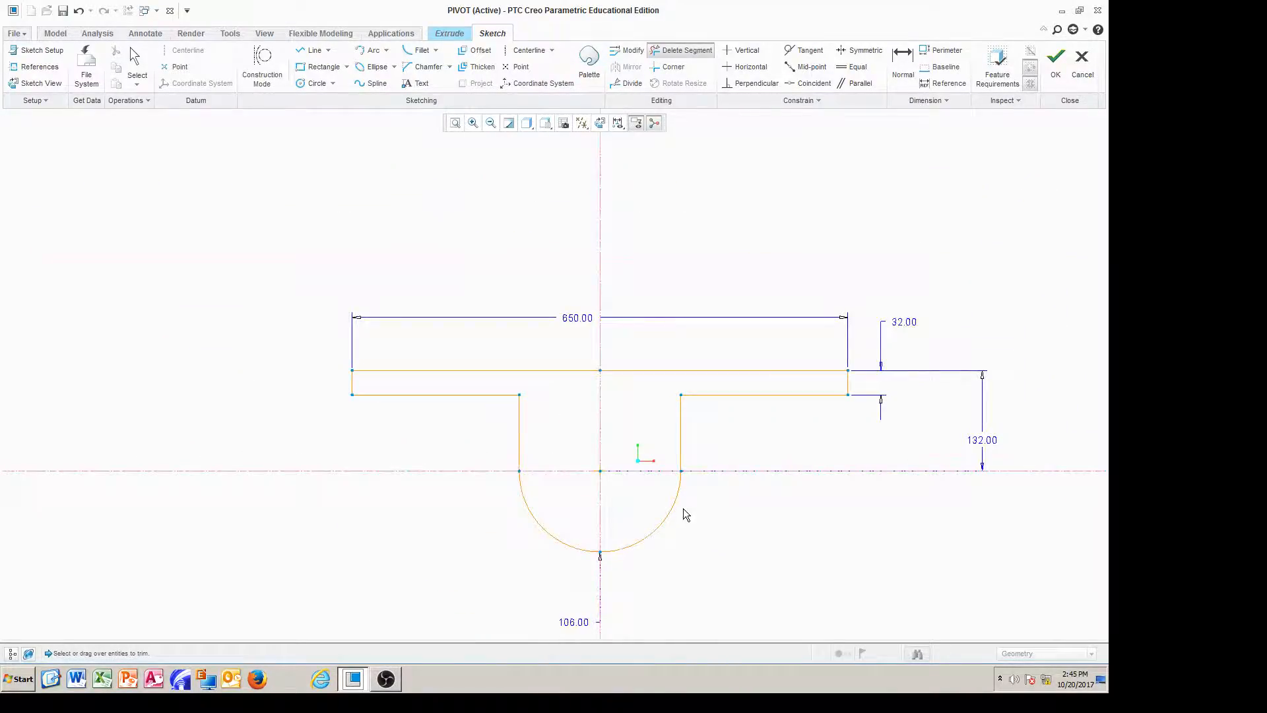
scroll(683, 517, down, 1)
middle_click(648, 598)
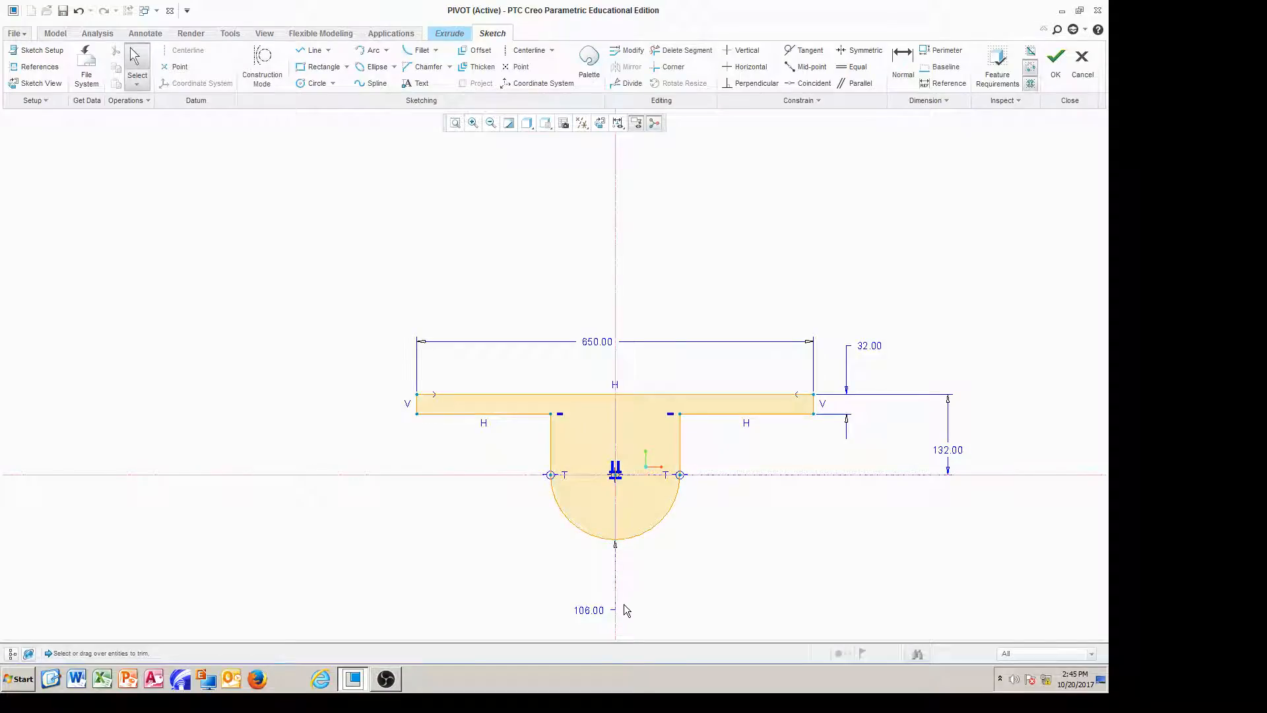
drag(594, 611, 512, 582)
Add a trimmed circular fillet with a radius of 50 at the right inner corner between the plate and the vertical line.
click(427, 52)
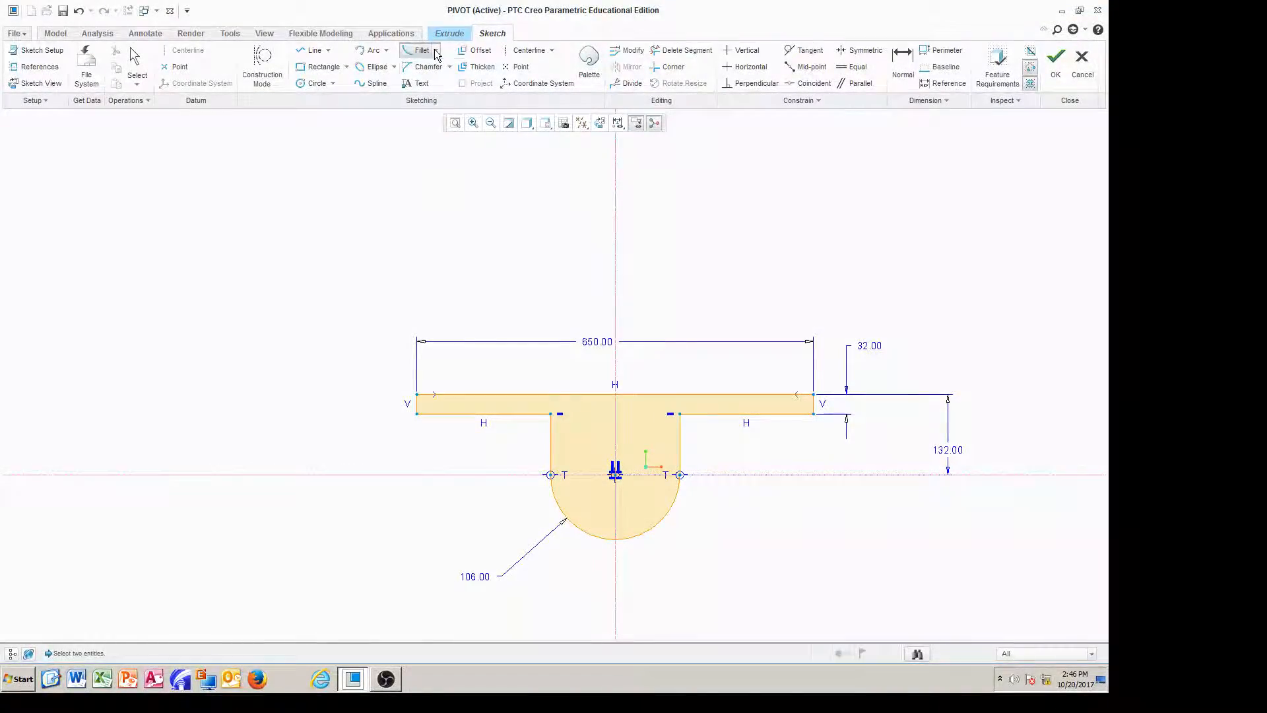
click(436, 51)
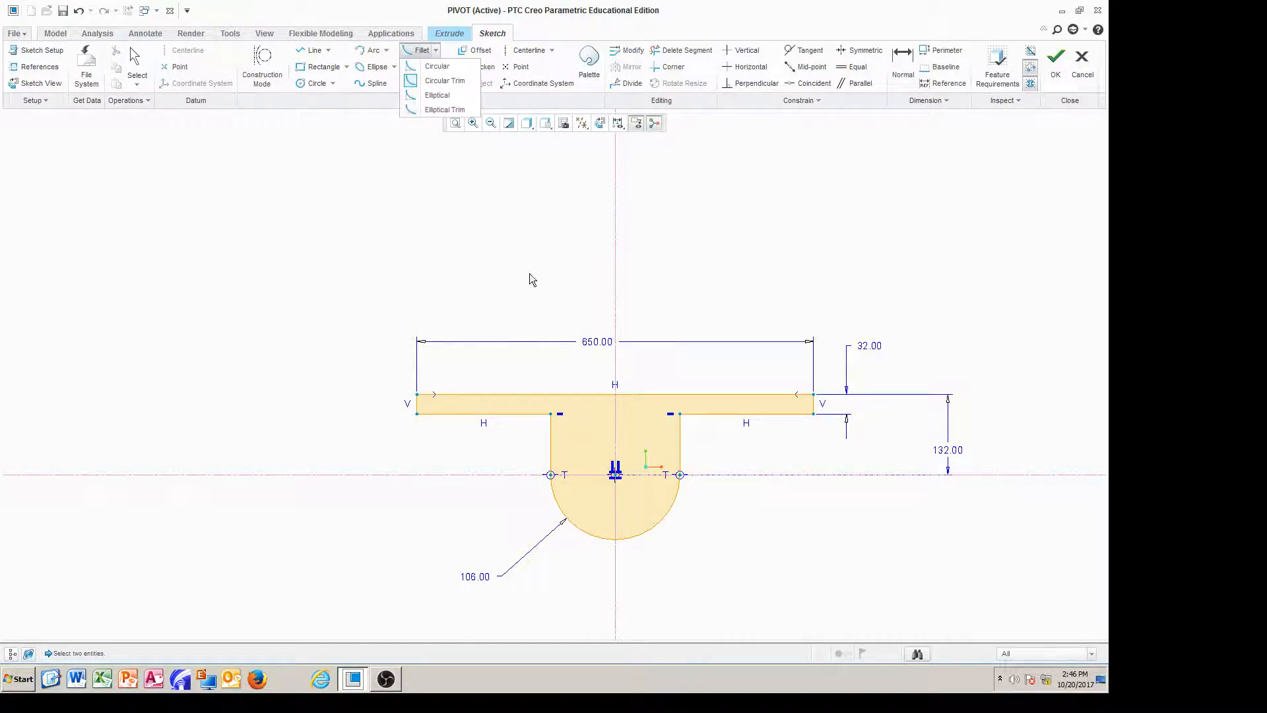
click(444, 79)
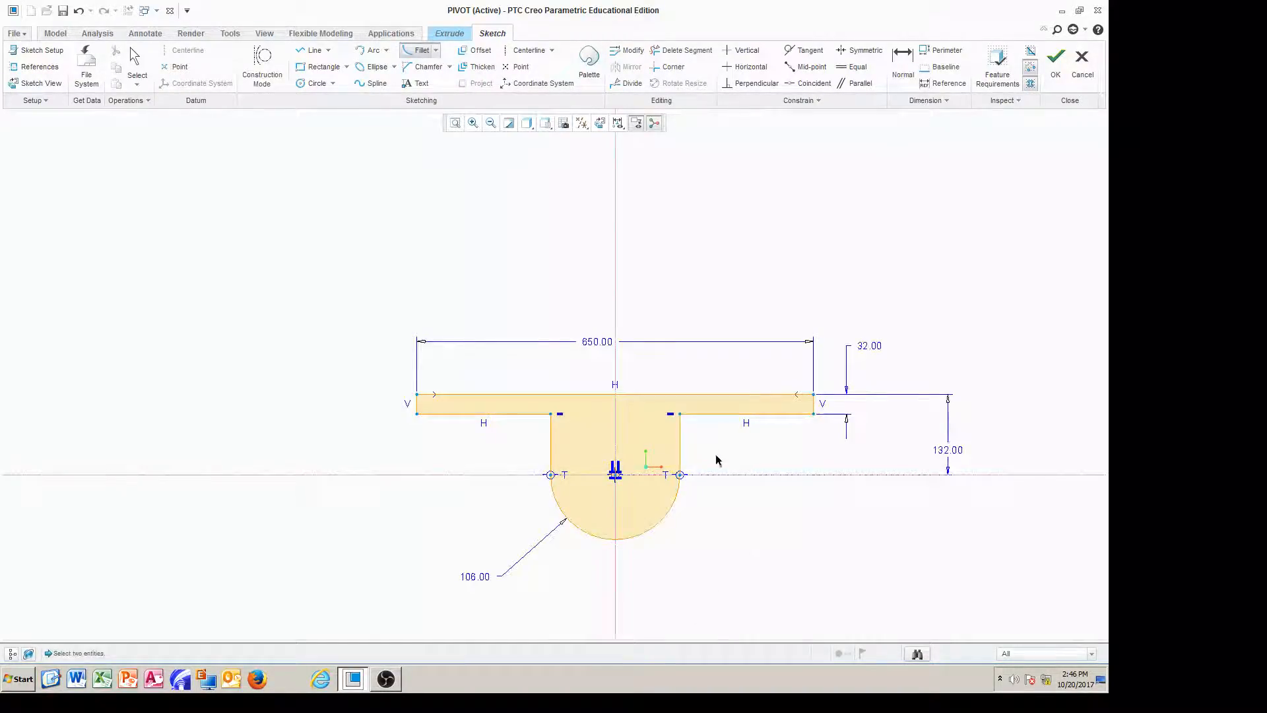
click(682, 441)
middle_click(737, 509)
double_click(647, 401)
text(50)
key(Return)
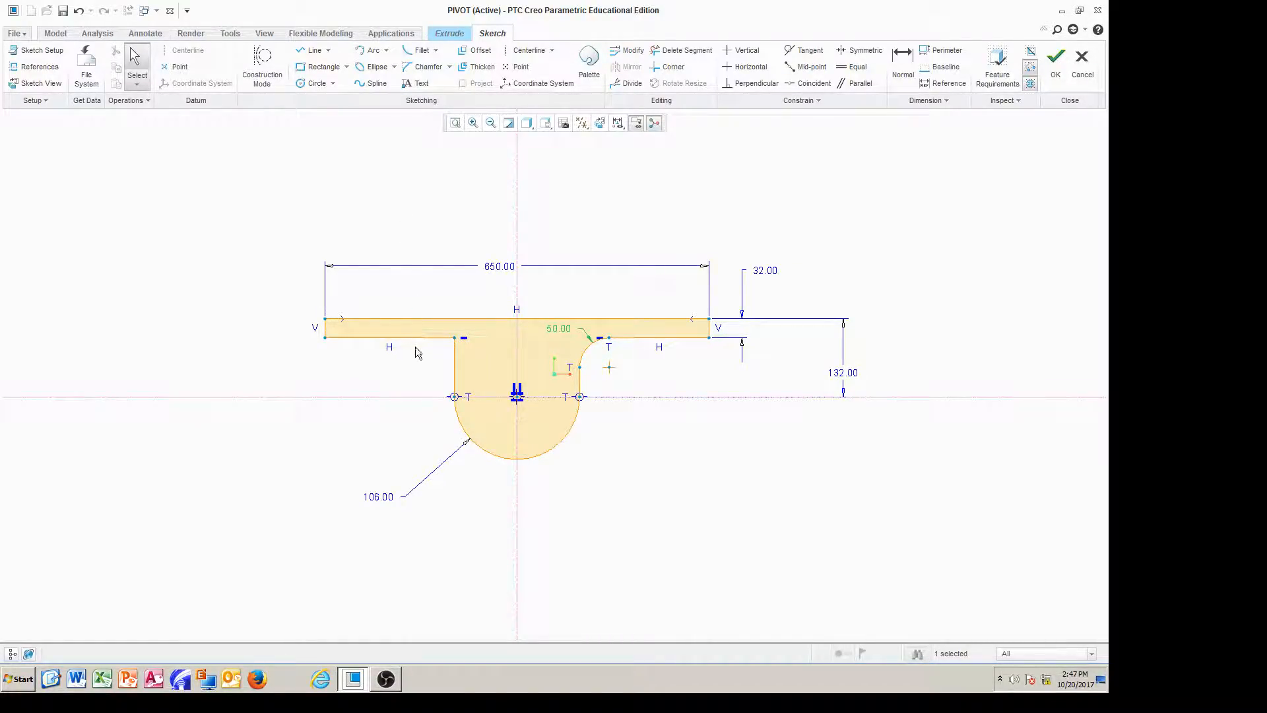
Add a trimmed circular fillet at the left inner corner between the plate and the vertical line.
click(433, 337)
click(454, 359)
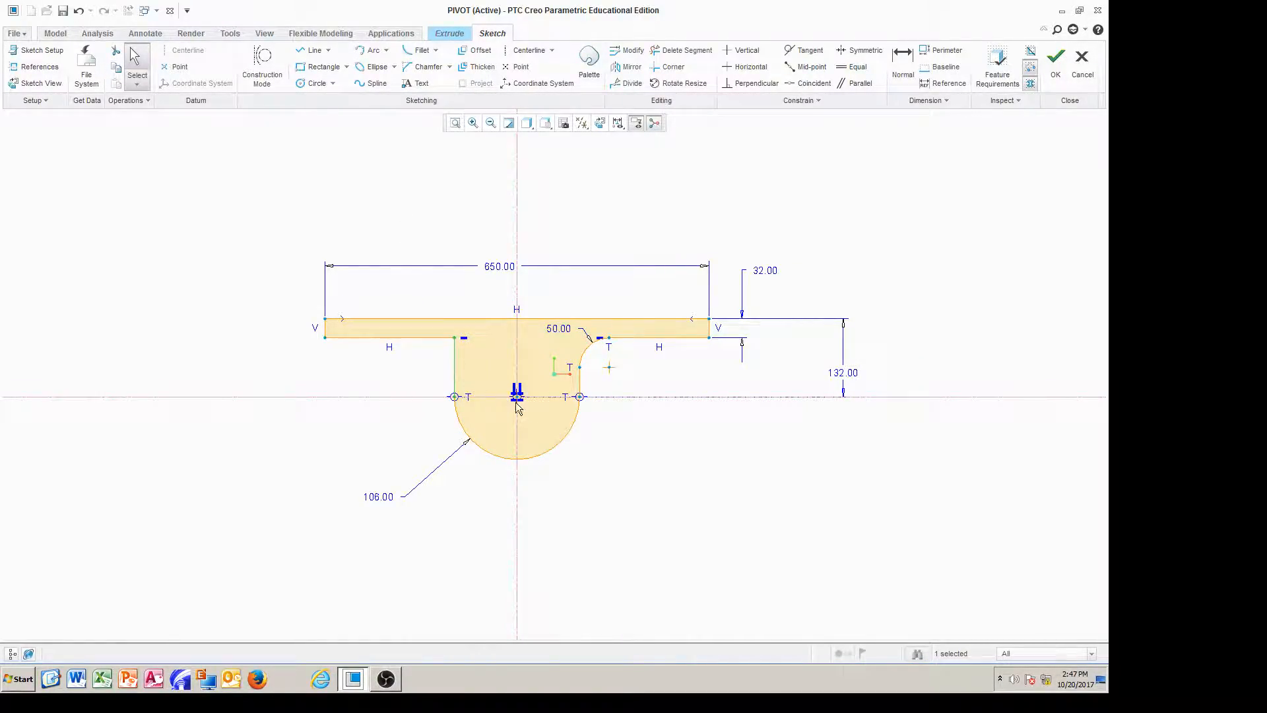
click(421, 51)
click(429, 338)
click(454, 356)
middle_click(644, 539)
Constrain the left fillet's radius to equal the right fillet's radius.
click(852, 67)
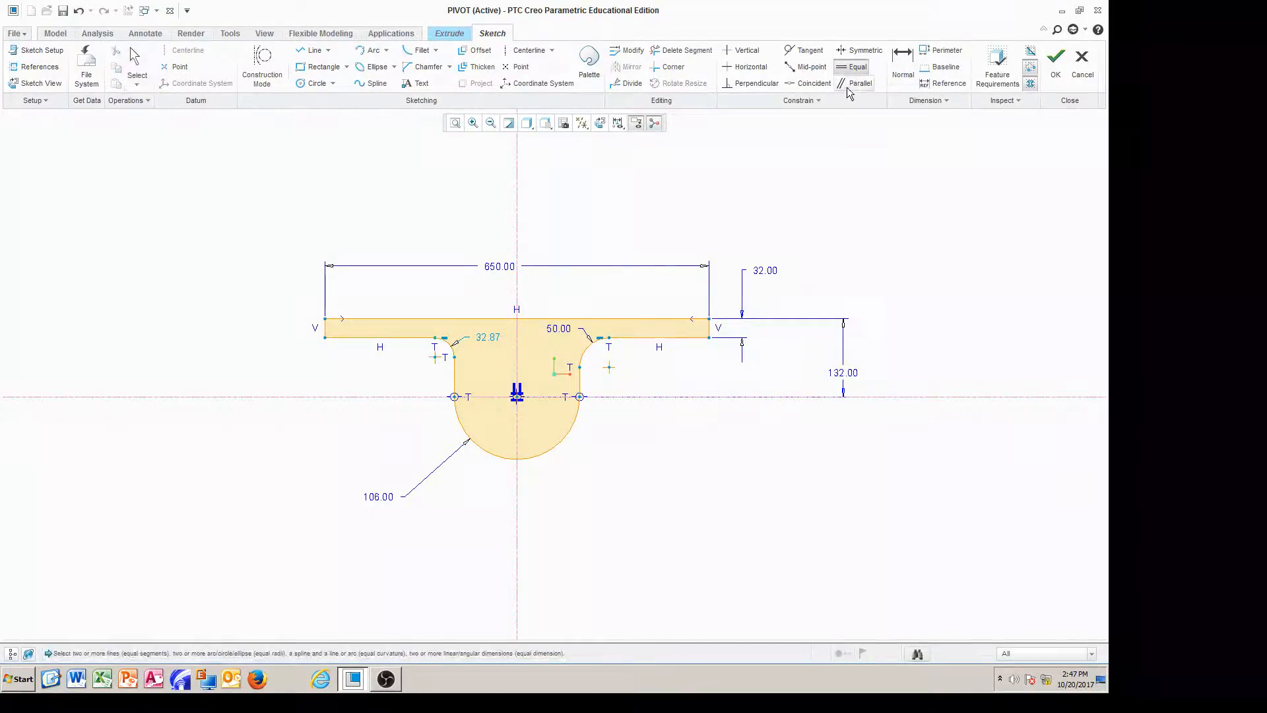
click(590, 356)
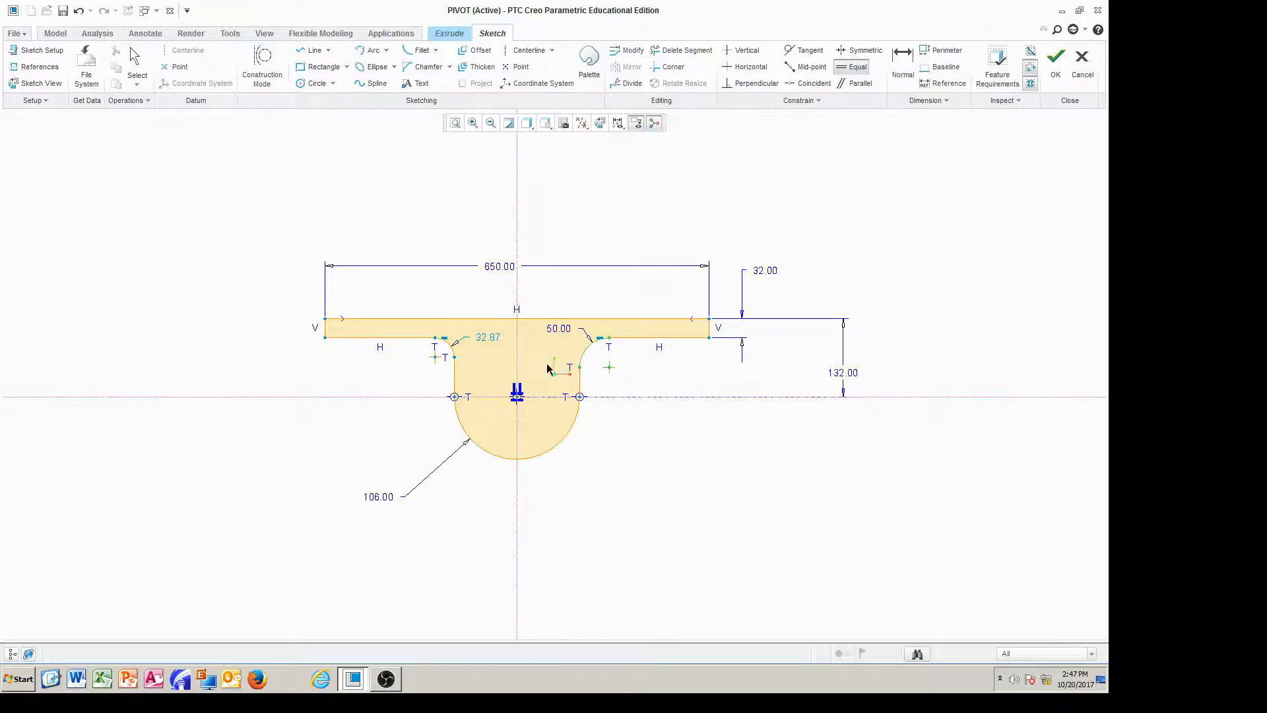
click(454, 357)
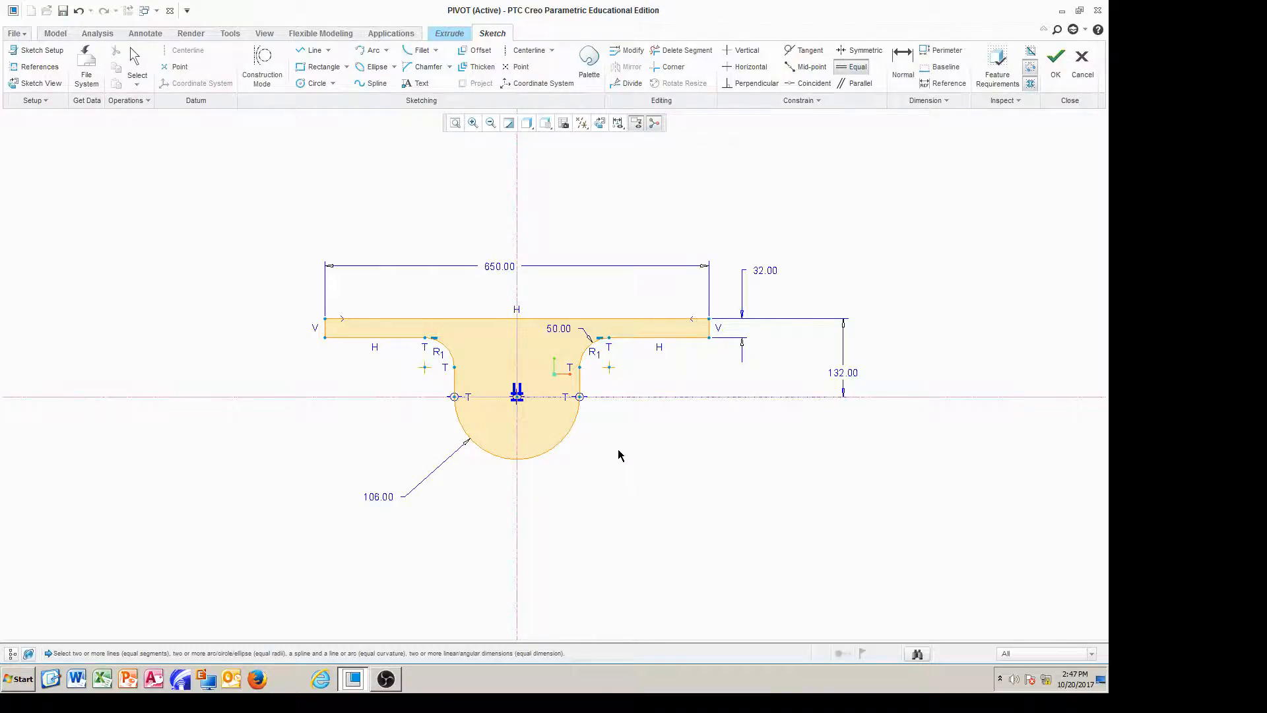
Finish the profile sketch and extrude it to a depth of 250.
click(1057, 61)
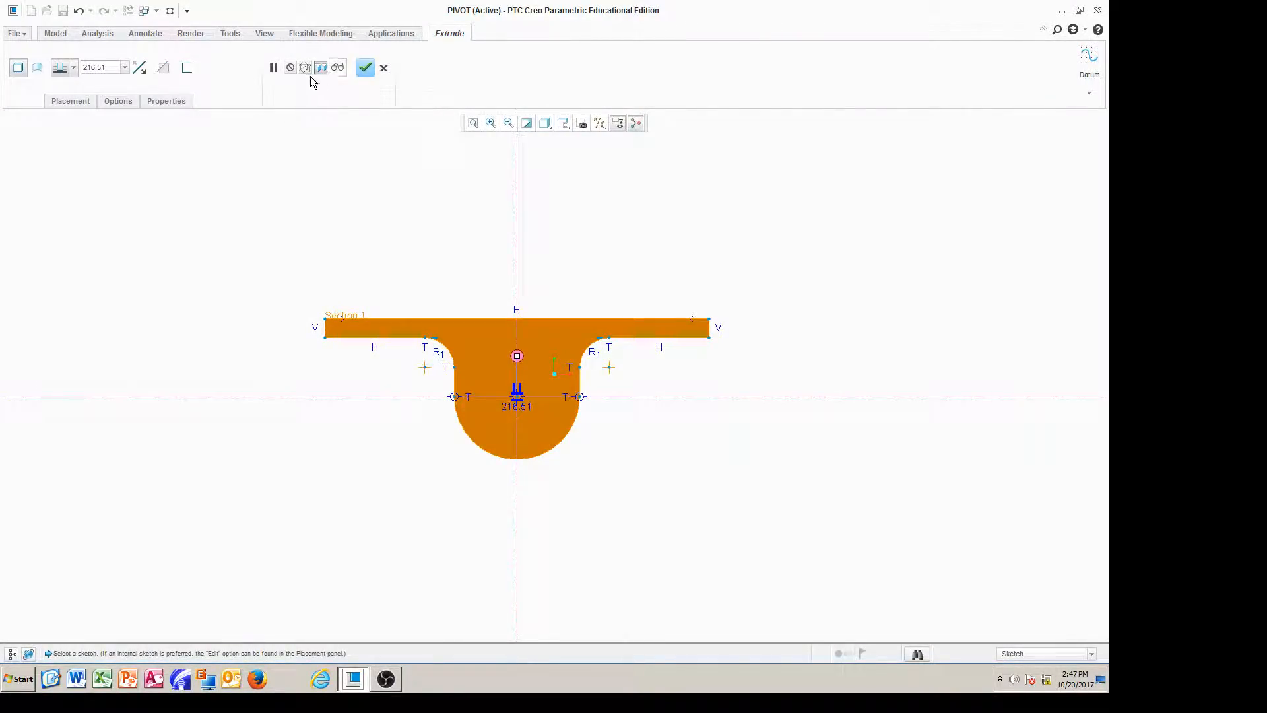
double_click(99, 67)
text(250)
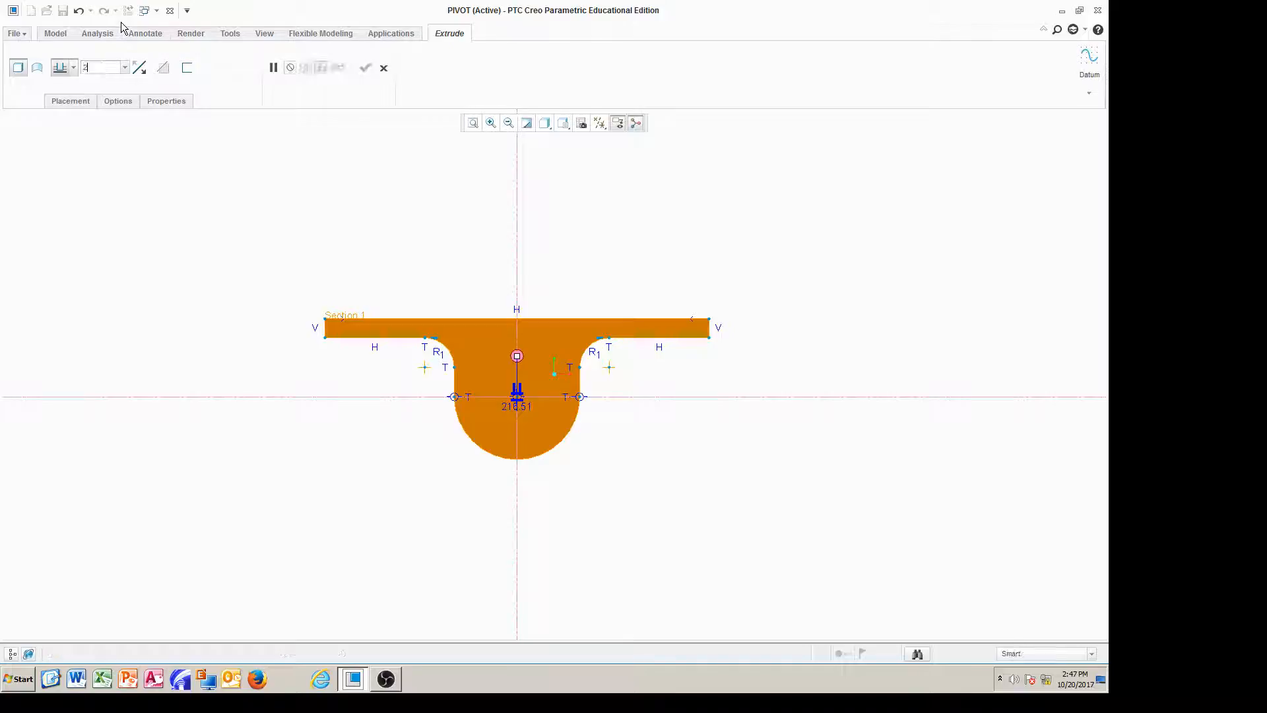
key(Return)
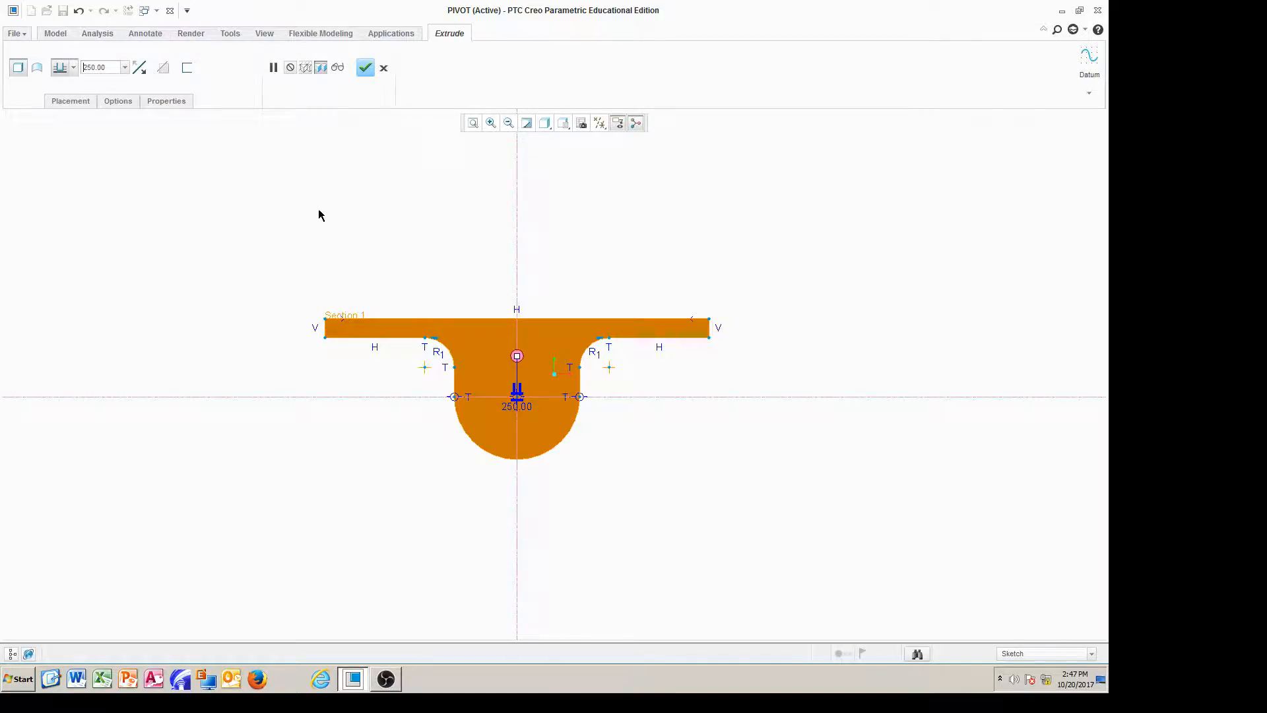
key(ctrl+d)
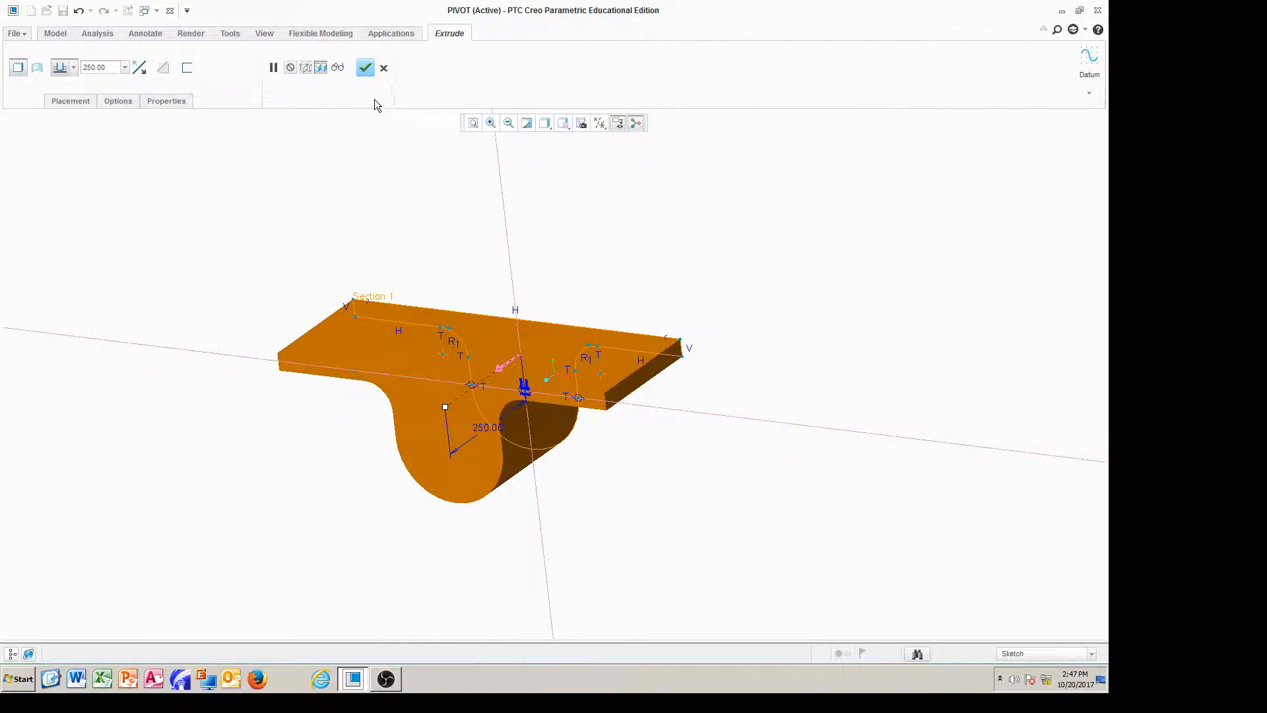
click(365, 68)
Start a new extrude with an internal sketch on the front face of the body, viewed straight on.
click(330, 69)
click(89, 103)
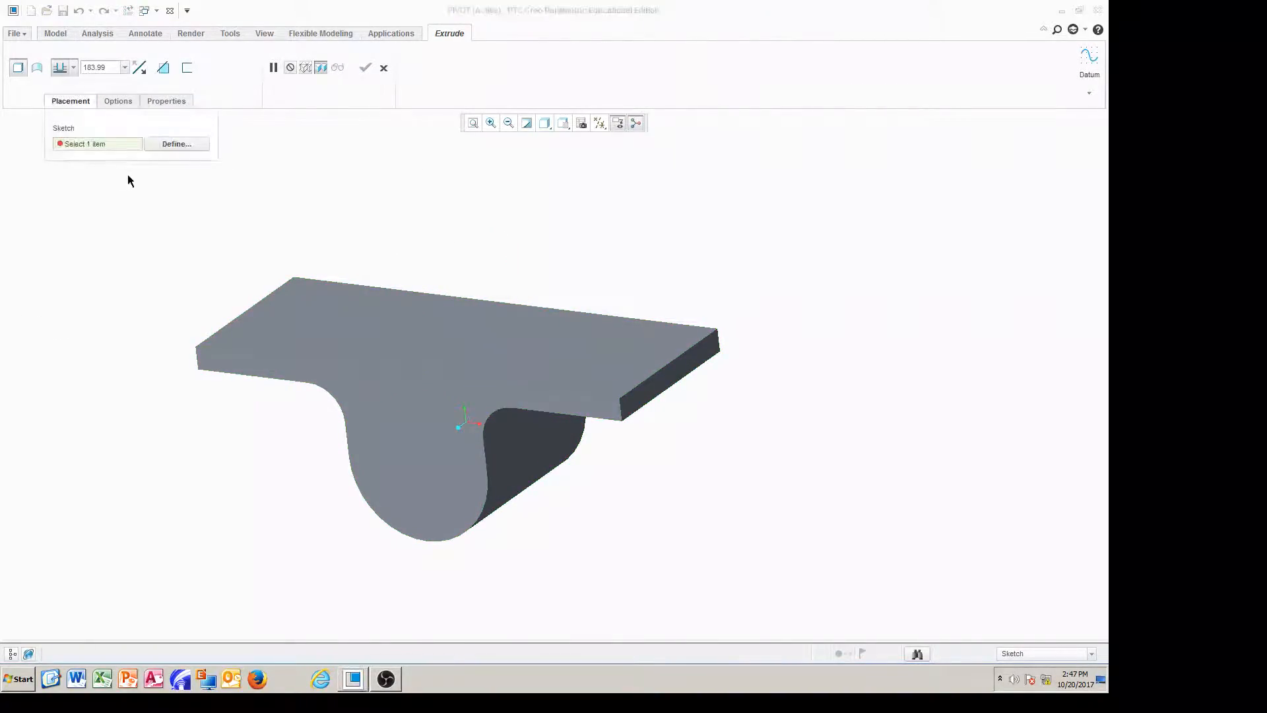
click(175, 144)
click(449, 502)
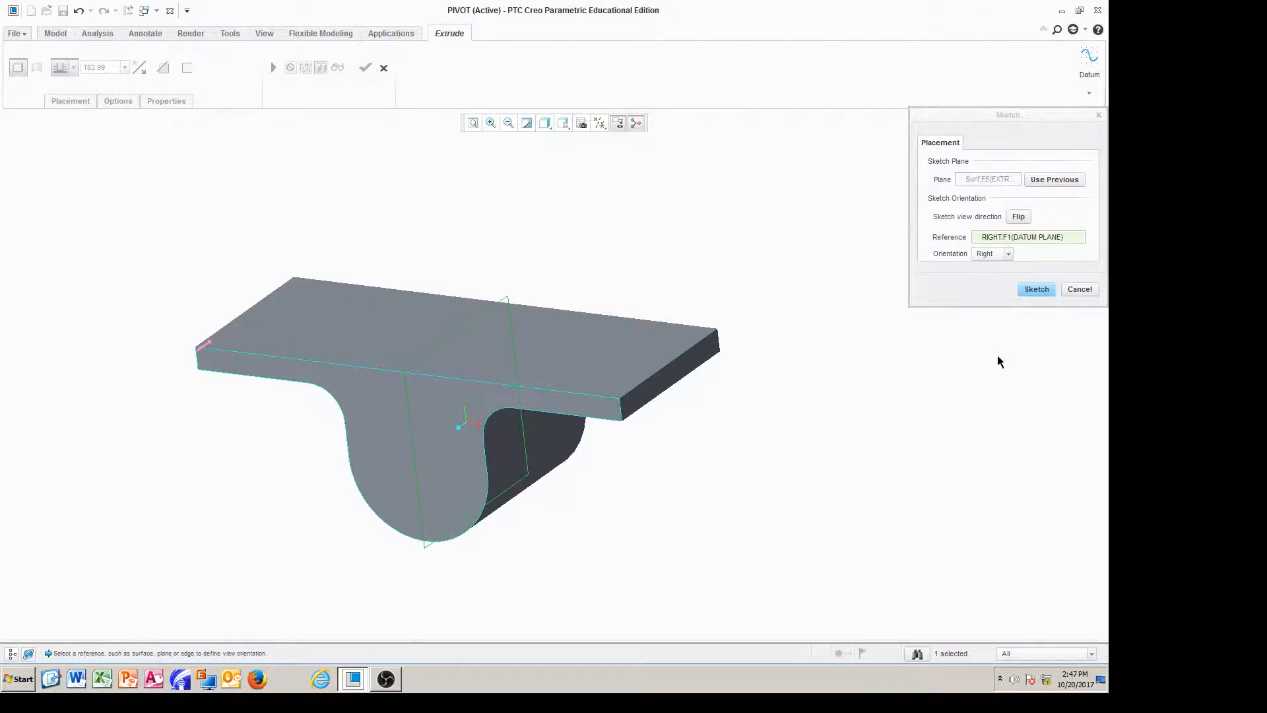
click(1046, 285)
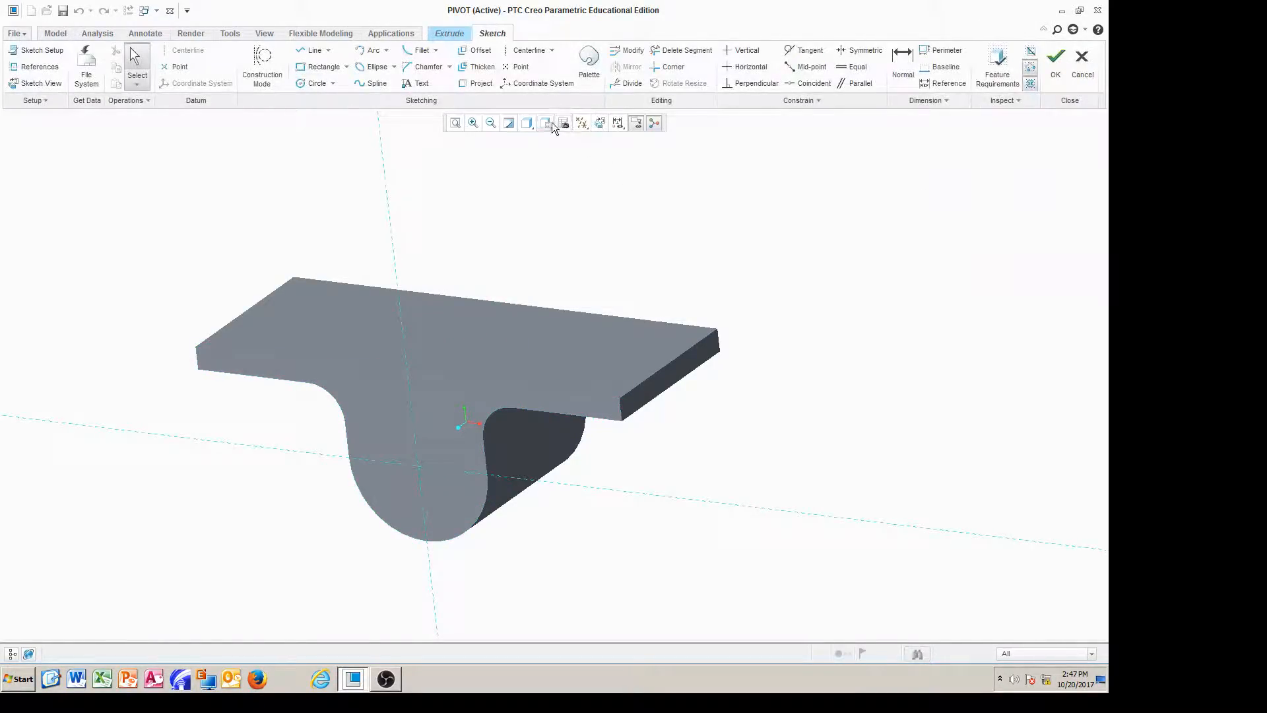
click(599, 124)
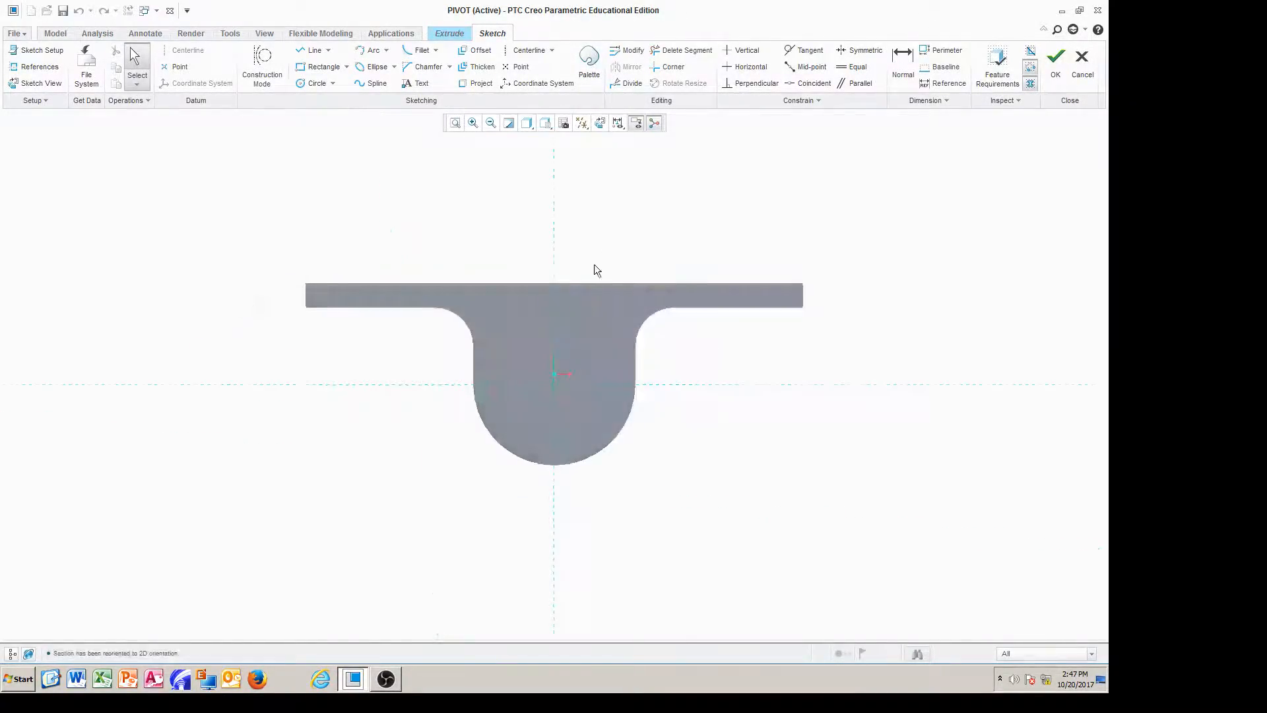
Sketch a circle centred on the intersection of the references and set its diameter to 150.
click(311, 84)
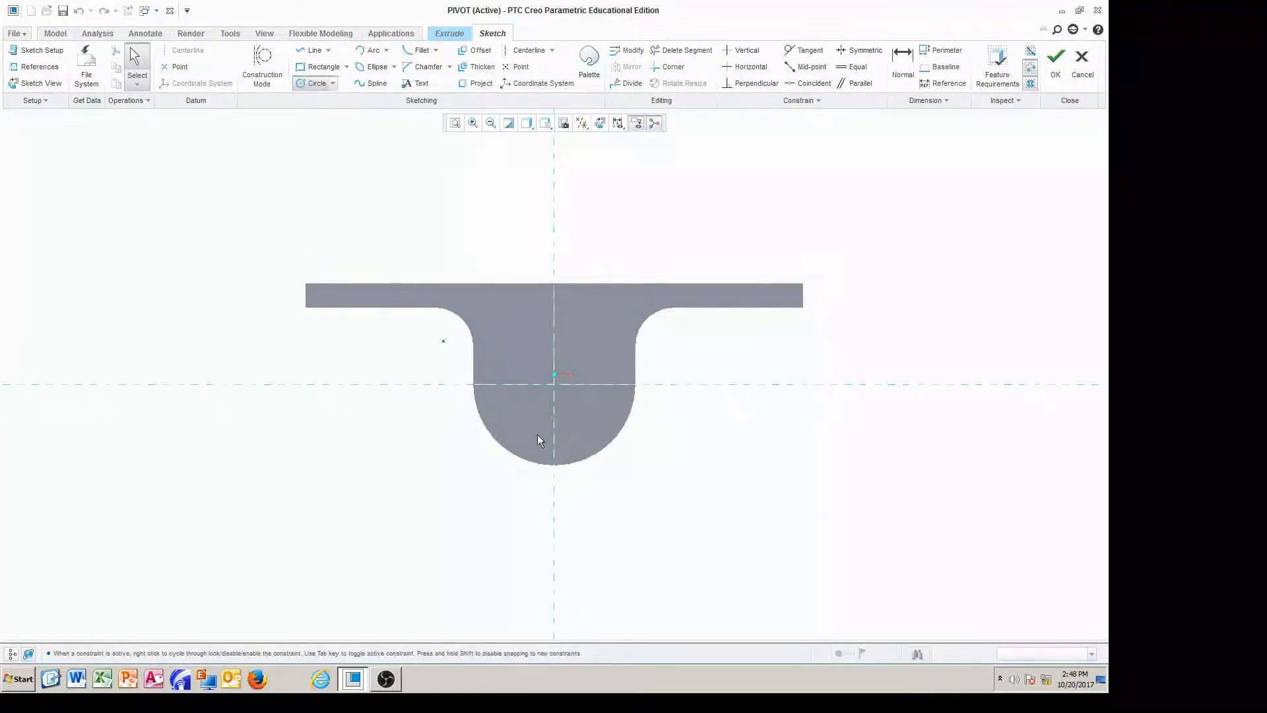
click(557, 385)
click(596, 412)
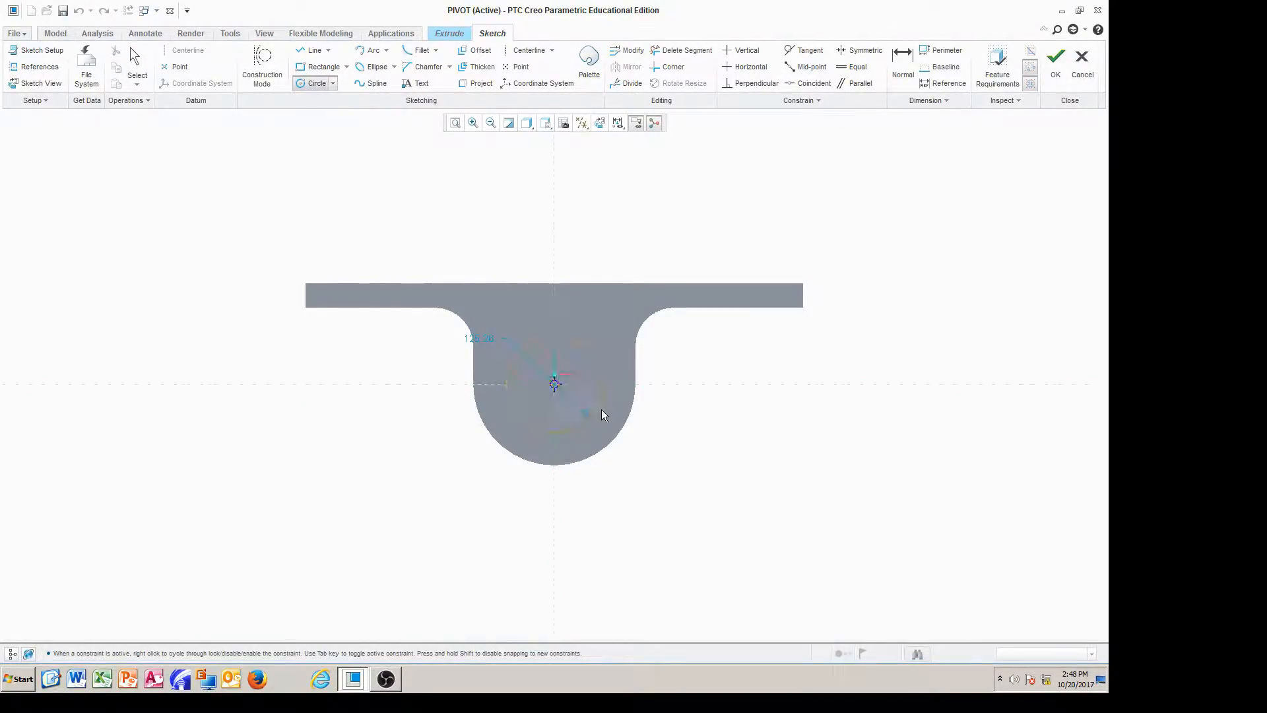
middle_click(659, 450)
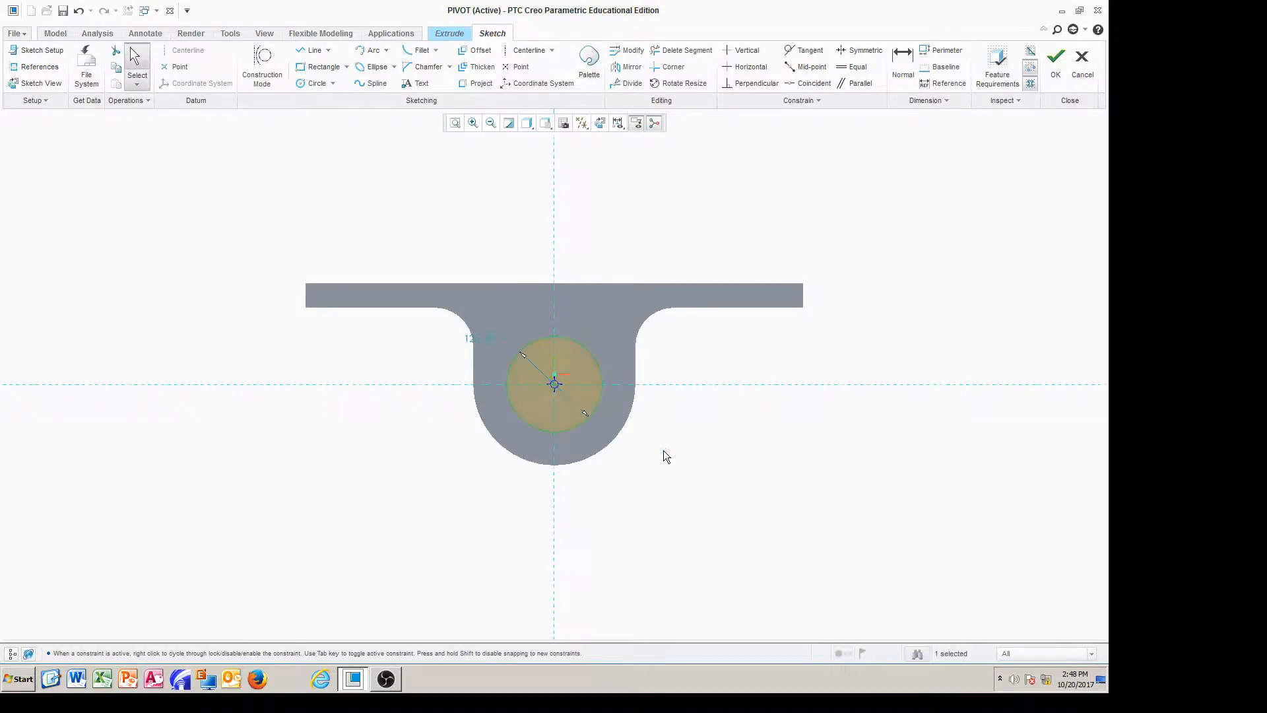
double_click(477, 337)
text(150)
key(Return)
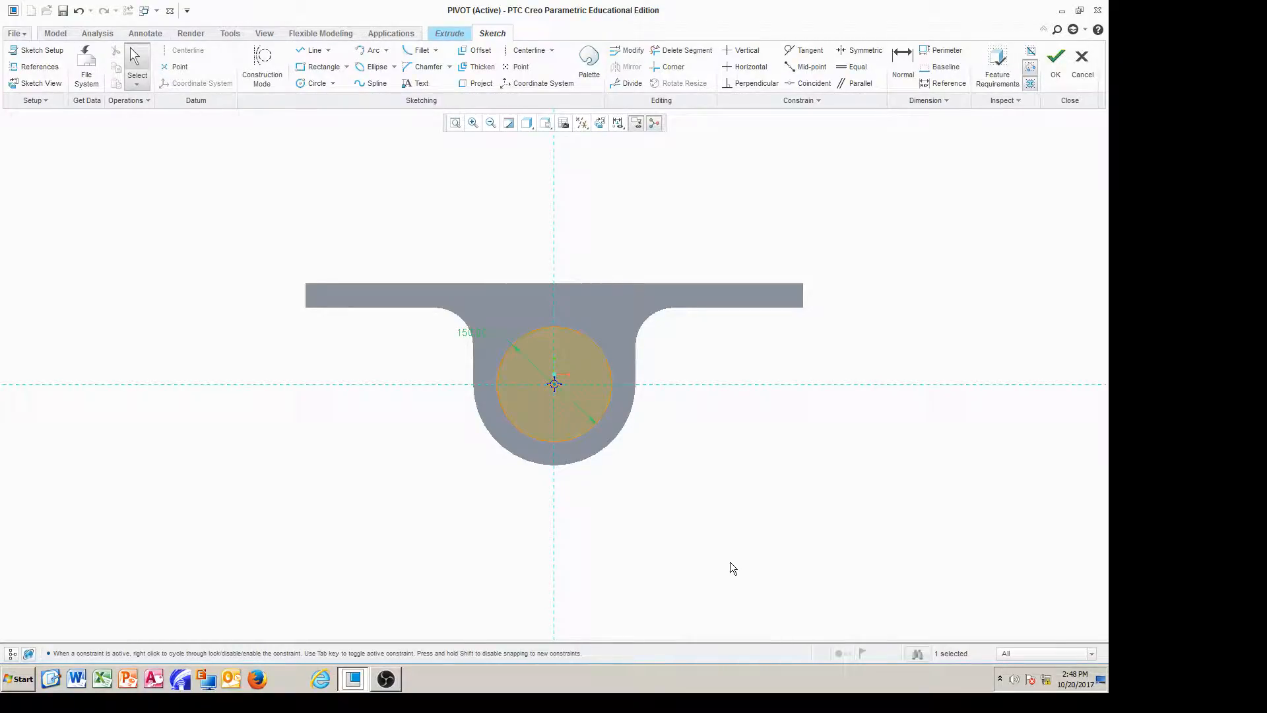
Finish the circle sketch and extrude it into the body as a cut through all material.
key(ctrl+d)
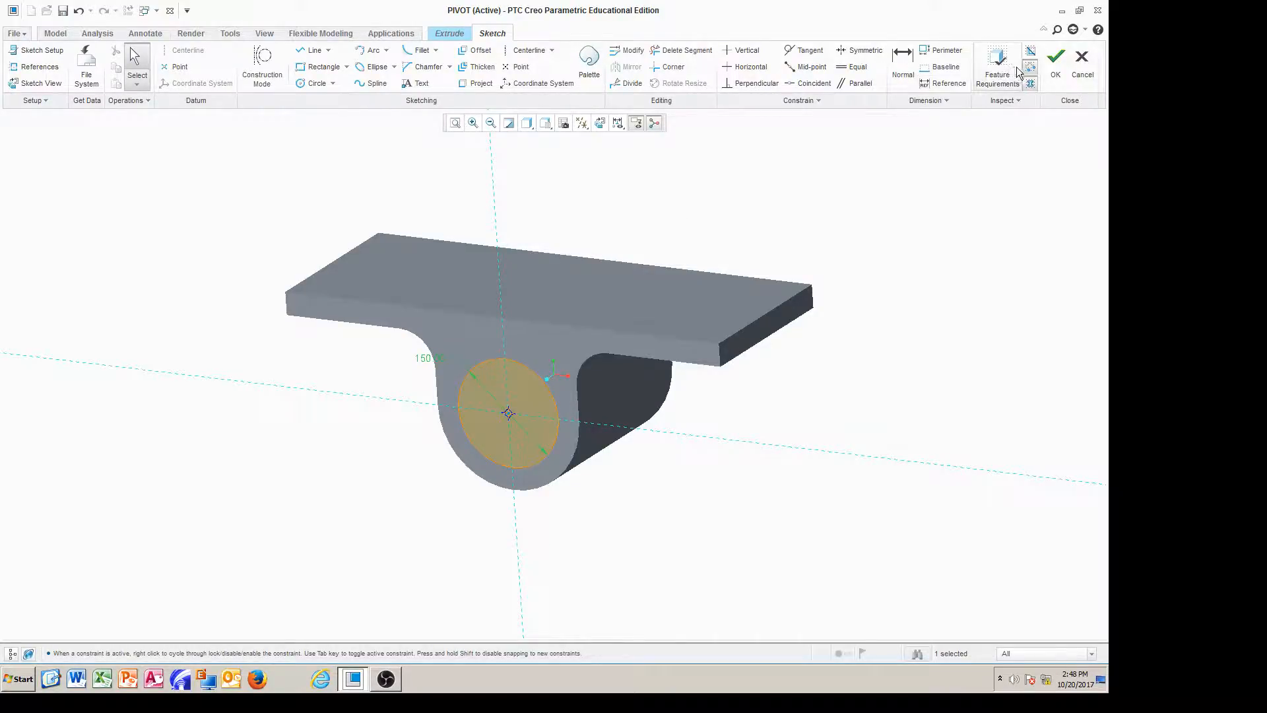
click(1056, 59)
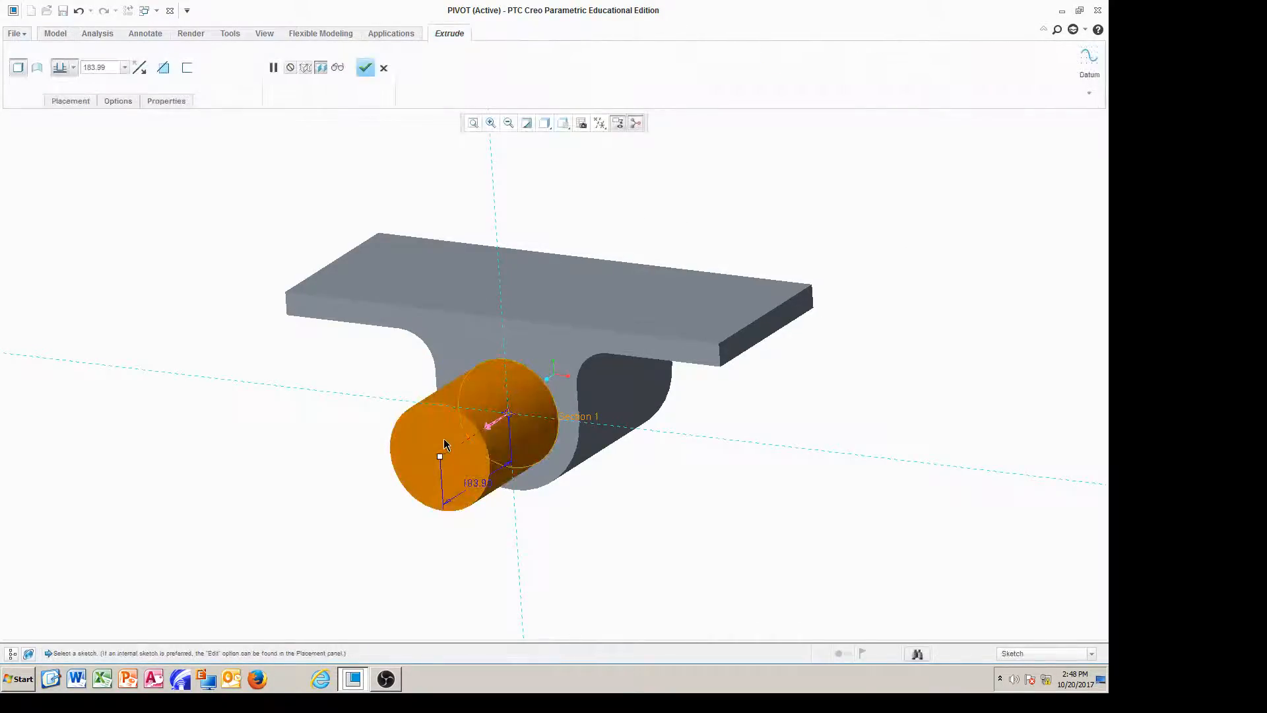
click(489, 429)
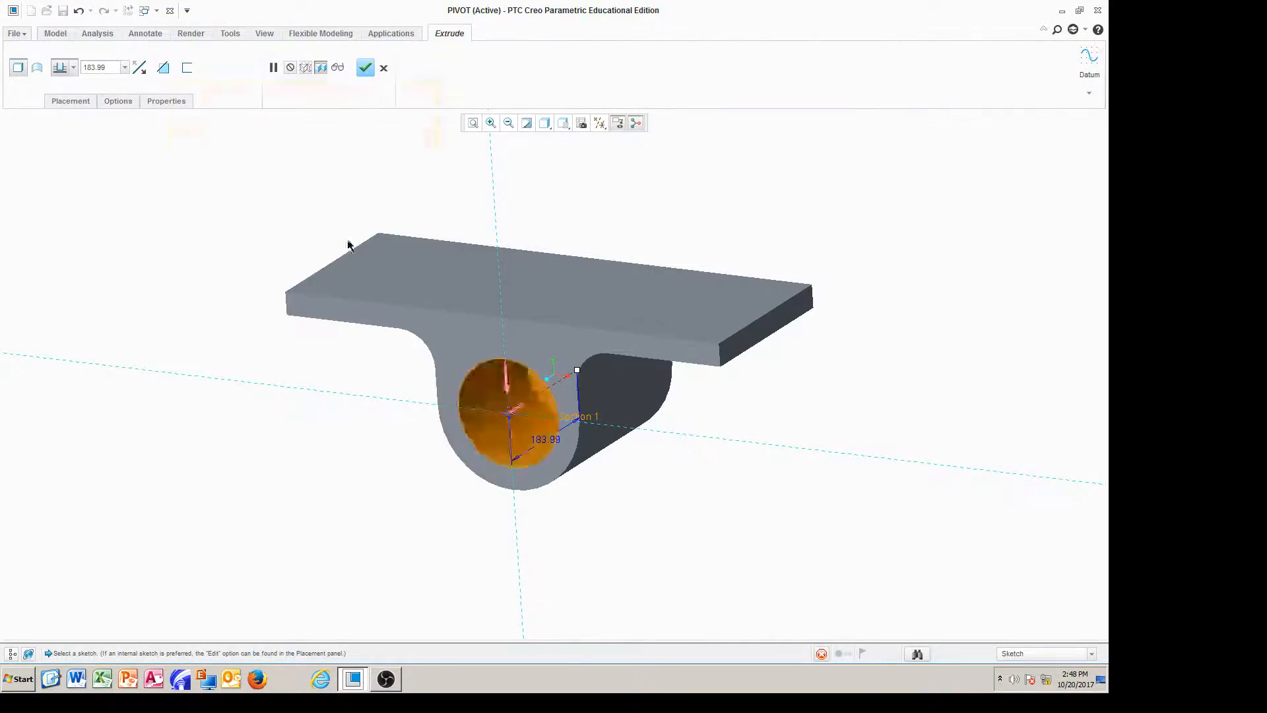
click(73, 67)
click(58, 147)
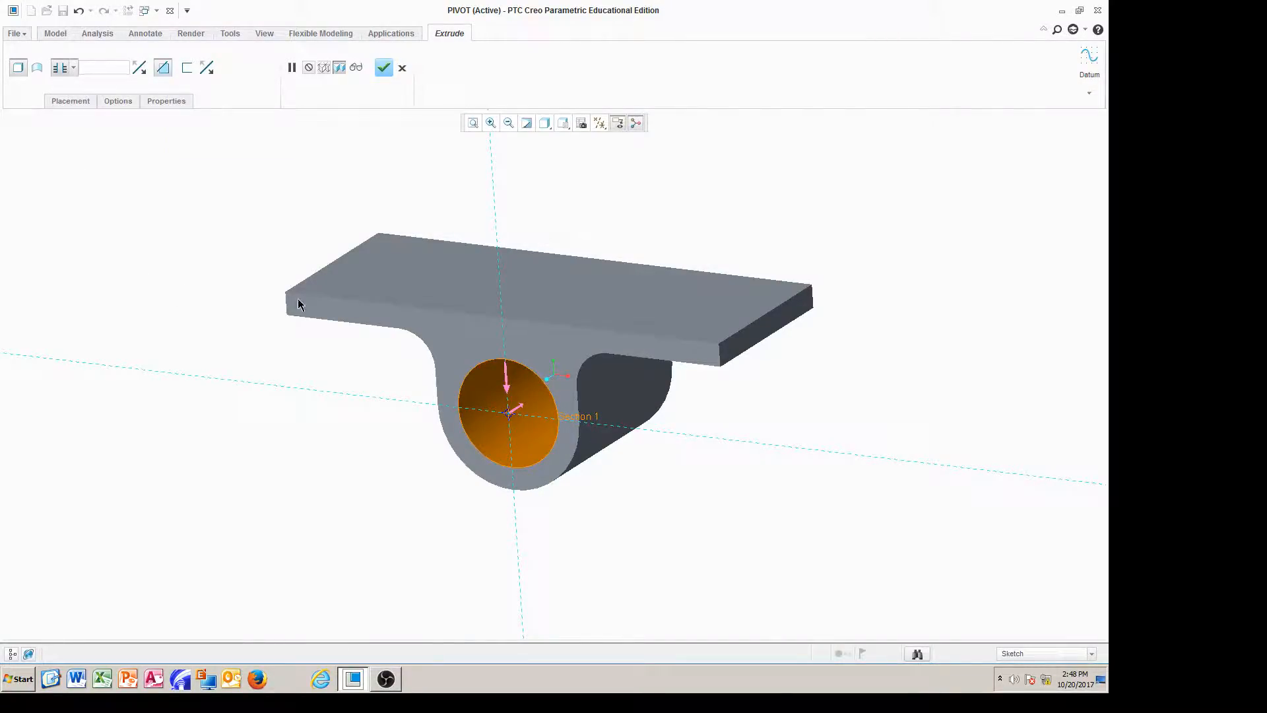
click(382, 67)
Start another extrude with an internal sketch on the plate's top face.
mouse_move(733, 224)
middle_down()
mouse_move(693, 266)
mouse_move(718, 226)
mouse_move(734, 249)
middle_up()
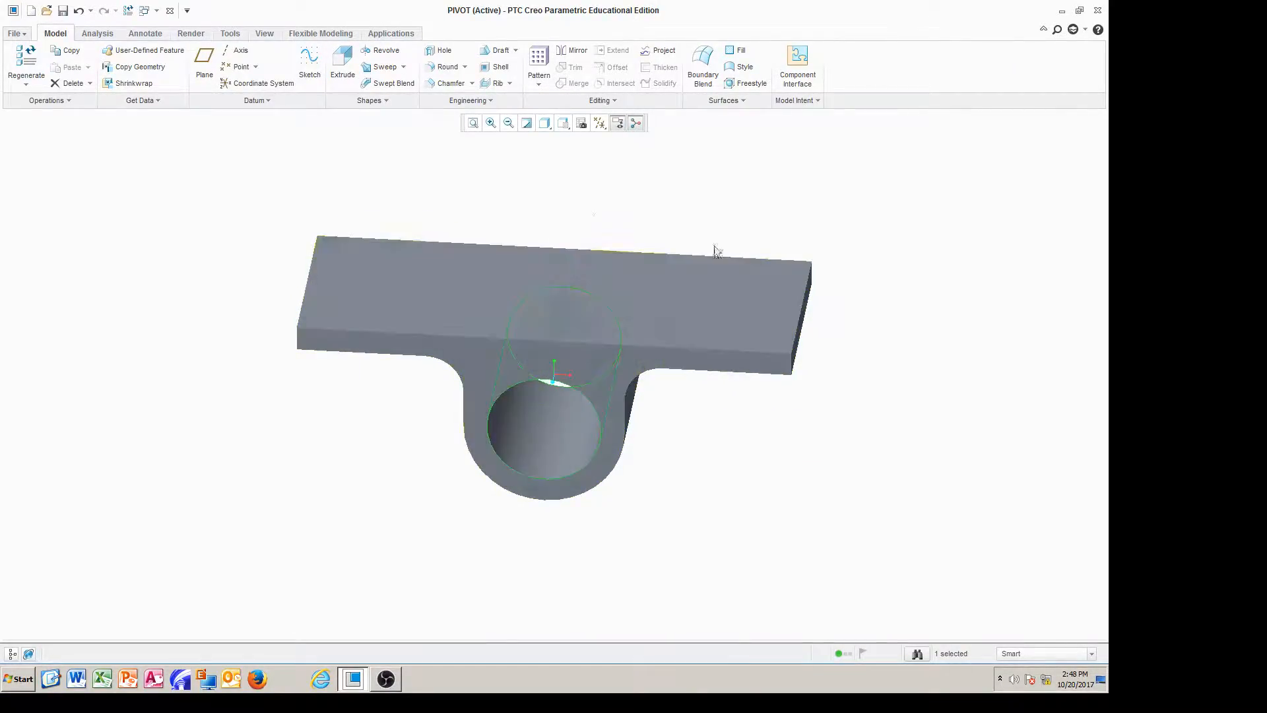
click(343, 63)
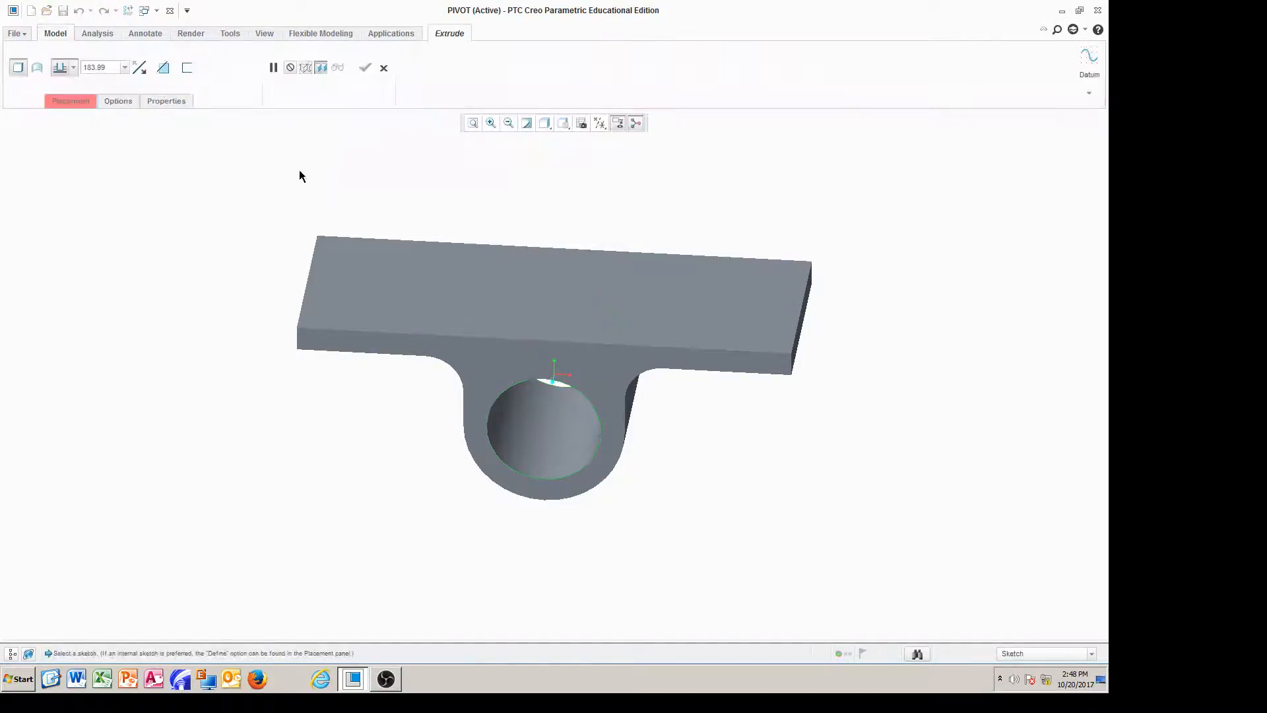
click(81, 102)
click(172, 143)
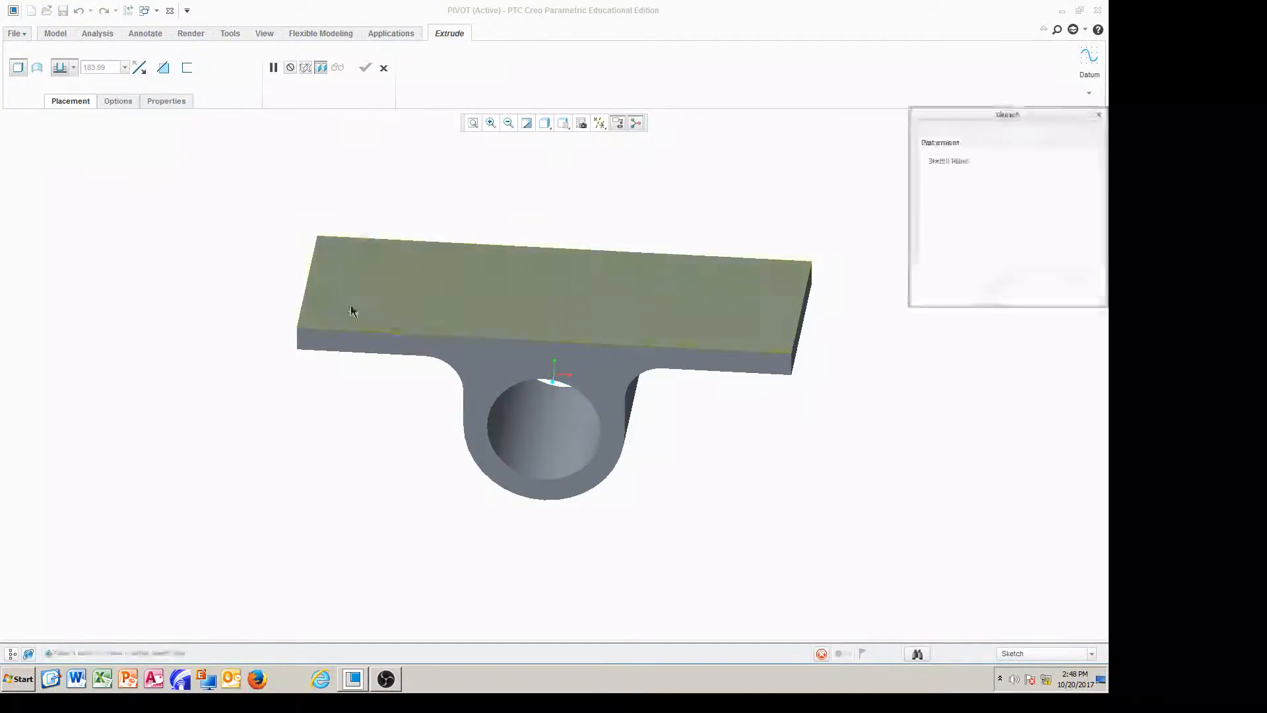
click(370, 303)
click(1034, 289)
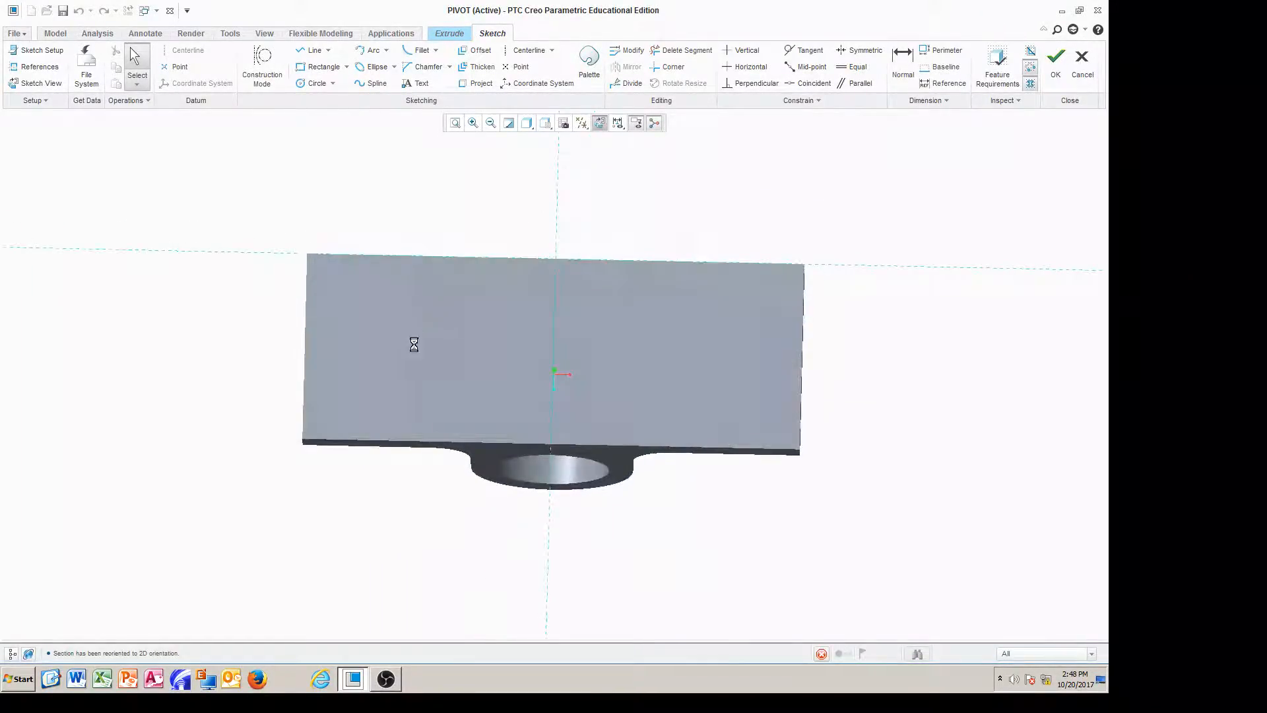
click(546, 129)
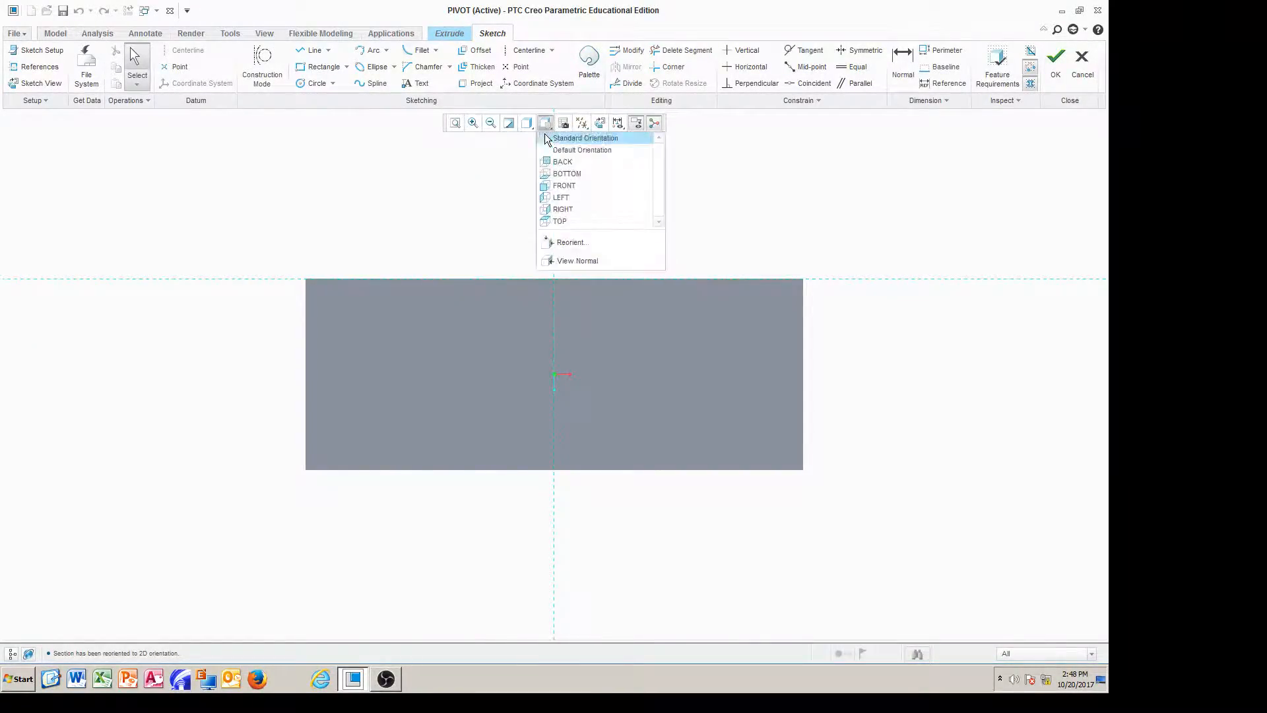
Change the model's display style to No Hidden.
click(532, 128)
click(533, 131)
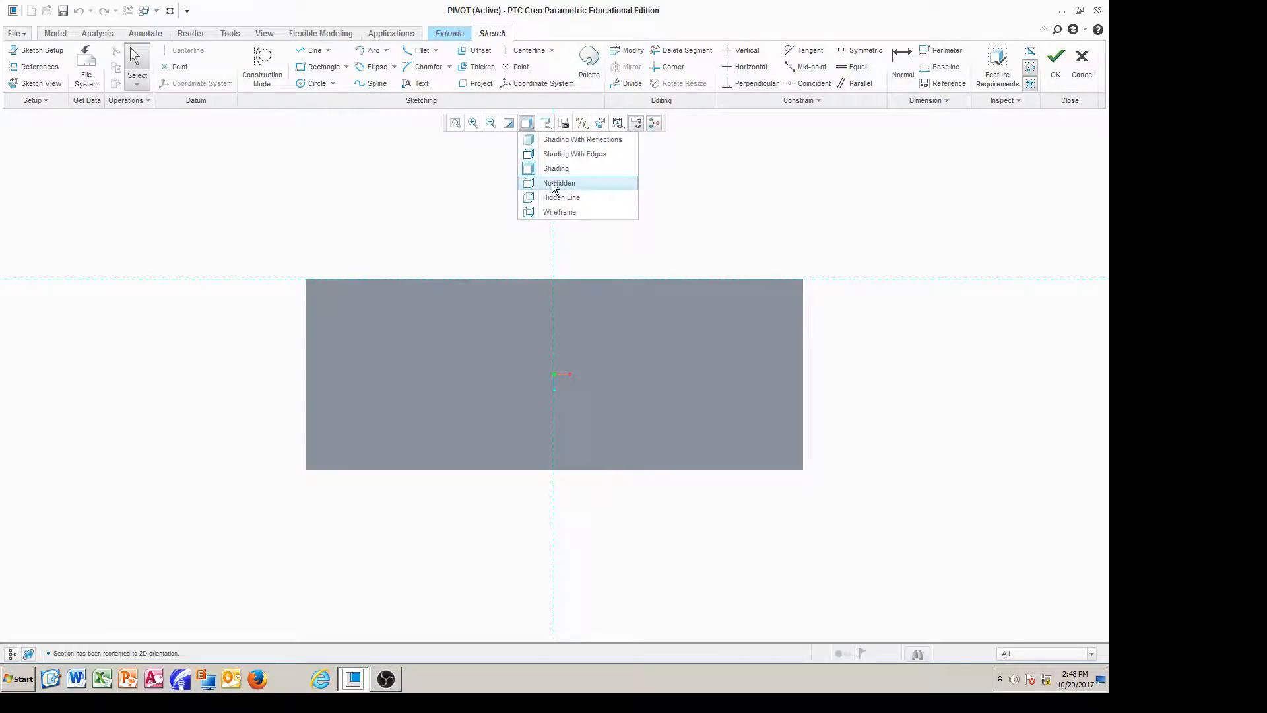
click(553, 183)
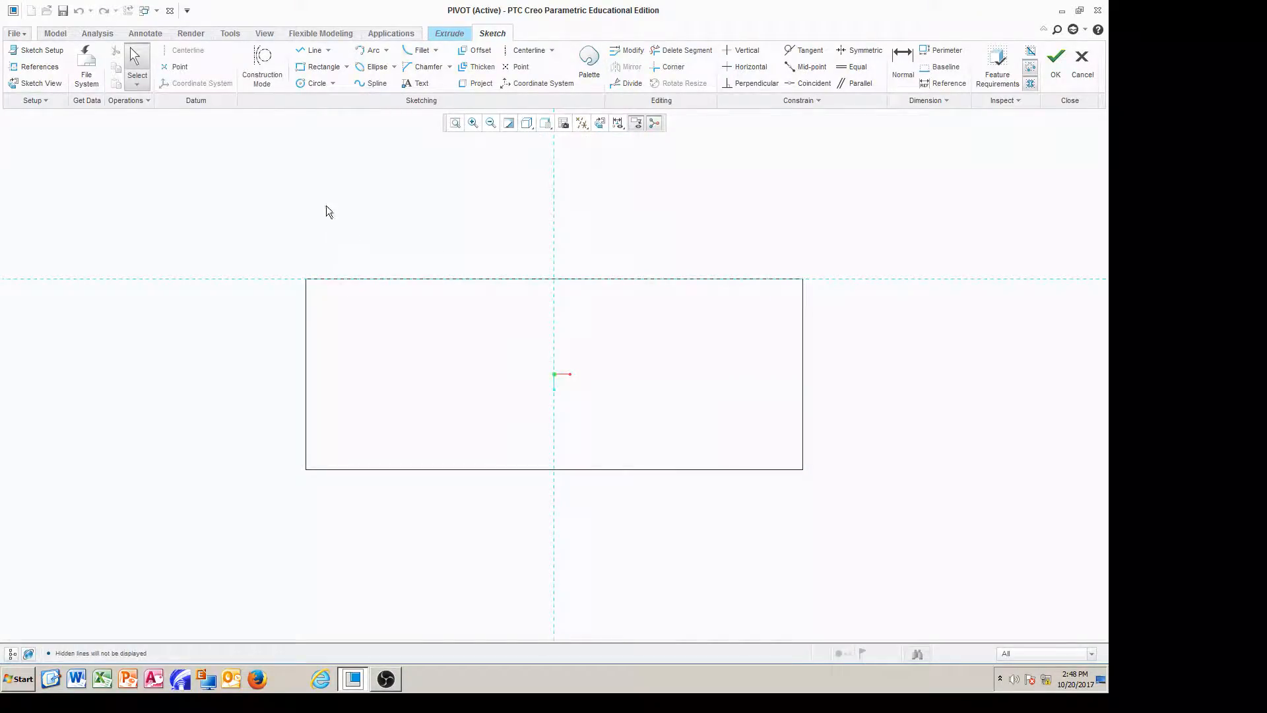
Sketch two equal, vertically aligned circles of about 45 diameter near the plate's left end.
click(318, 83)
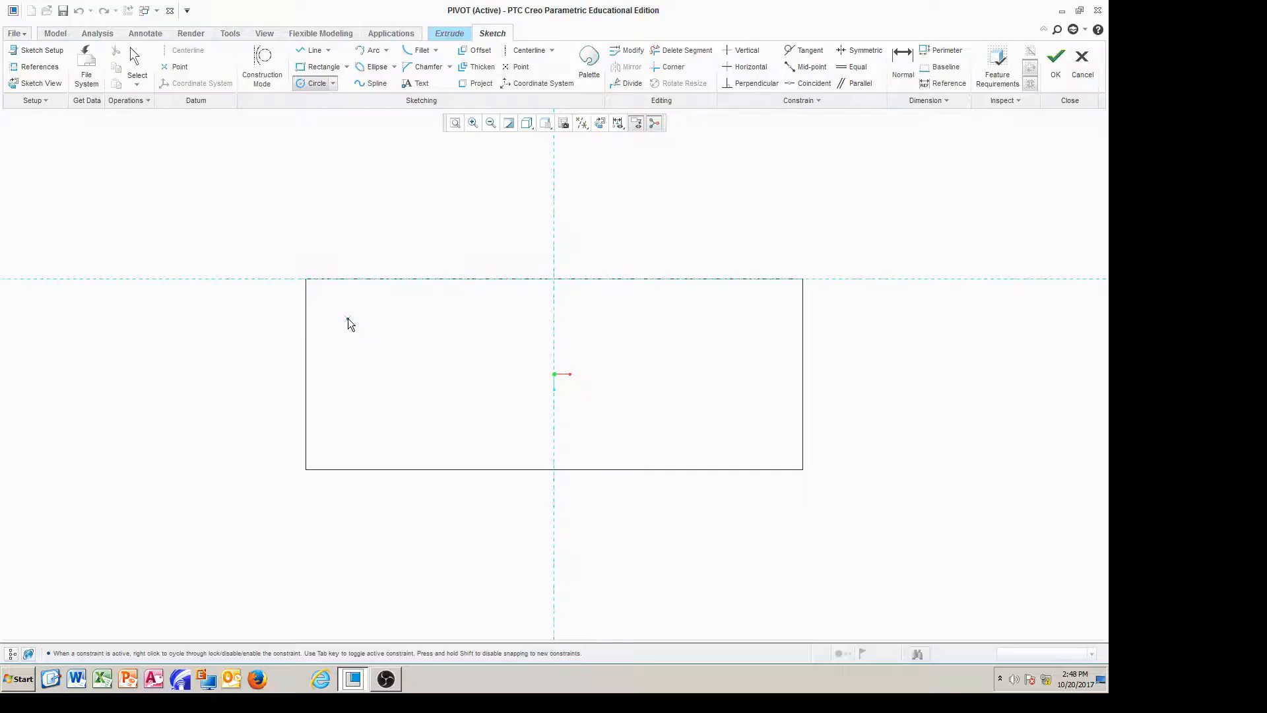
click(362, 328)
click(347, 429)
middle_click(409, 381)
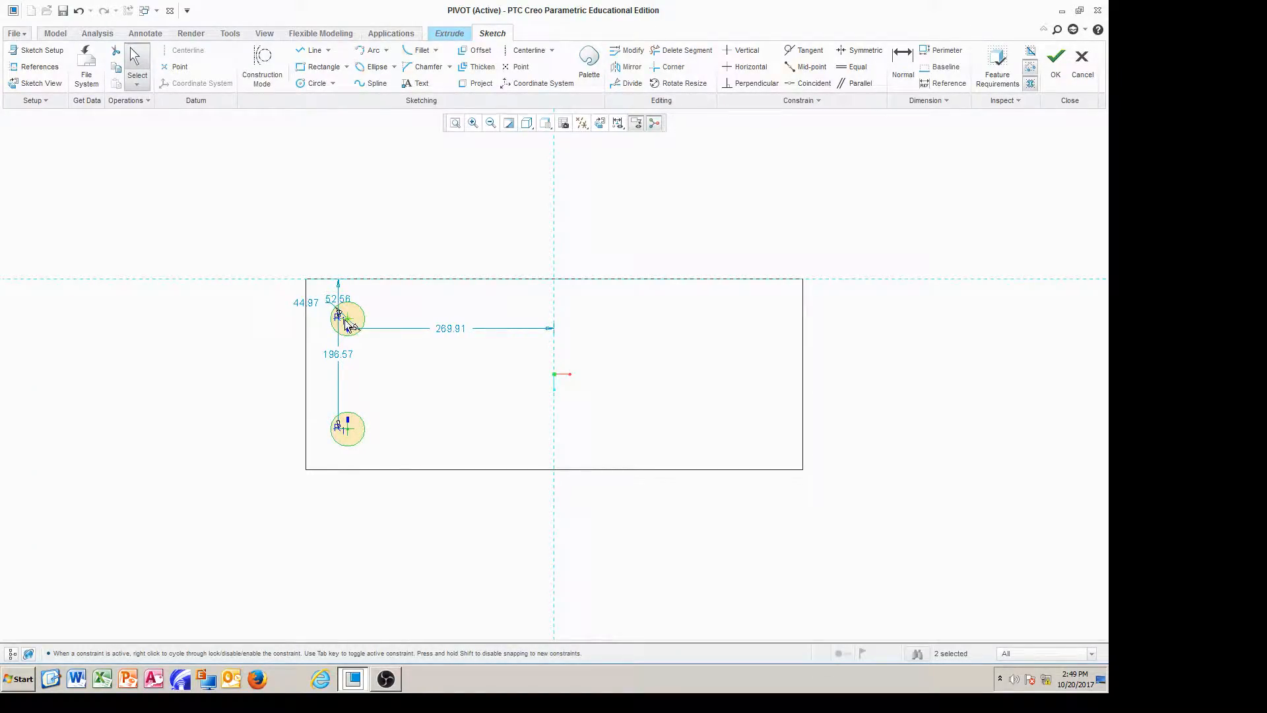
Move the upper circle's vertical dimension outside the plate and set its centre 62.5 from the plate's upper edge.
drag(335, 305, 242, 302)
double_click(242, 302)
text(62.5)
key(Return)
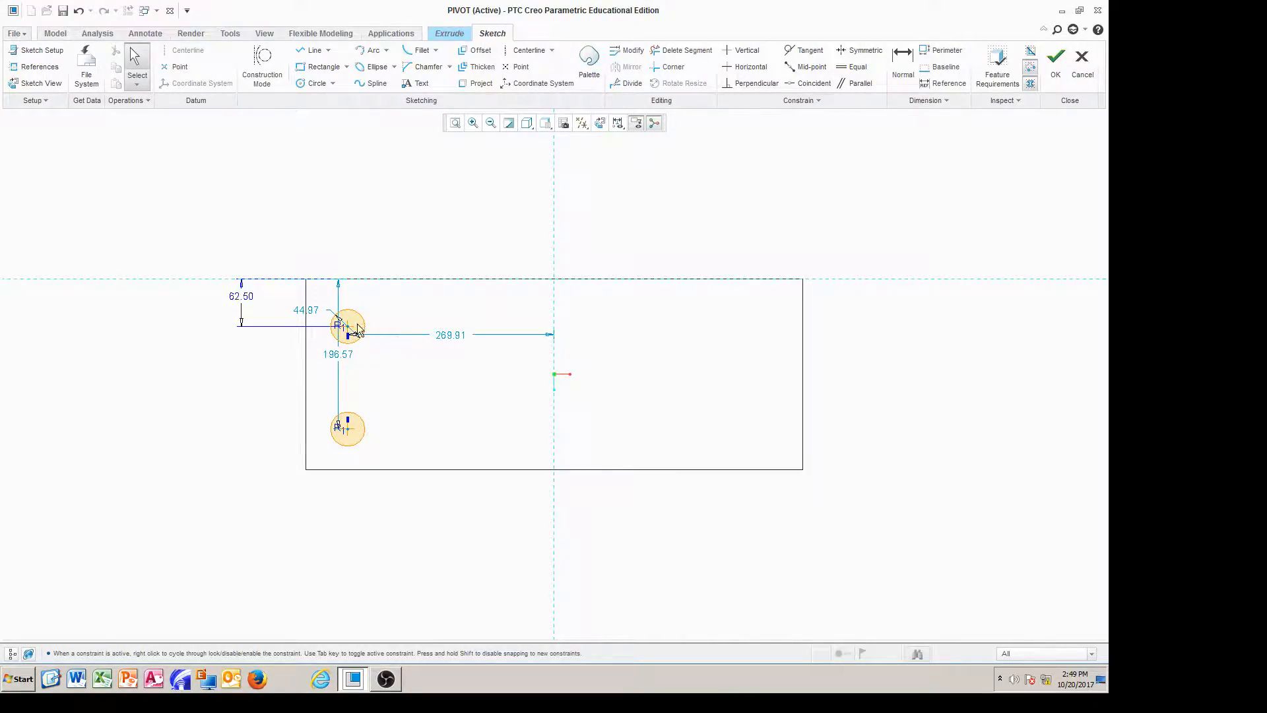
Reposition the circle diameter dimension clear of the sketch and set the diameter to 25.
drag(314, 314, 386, 306)
double_click(404, 301)
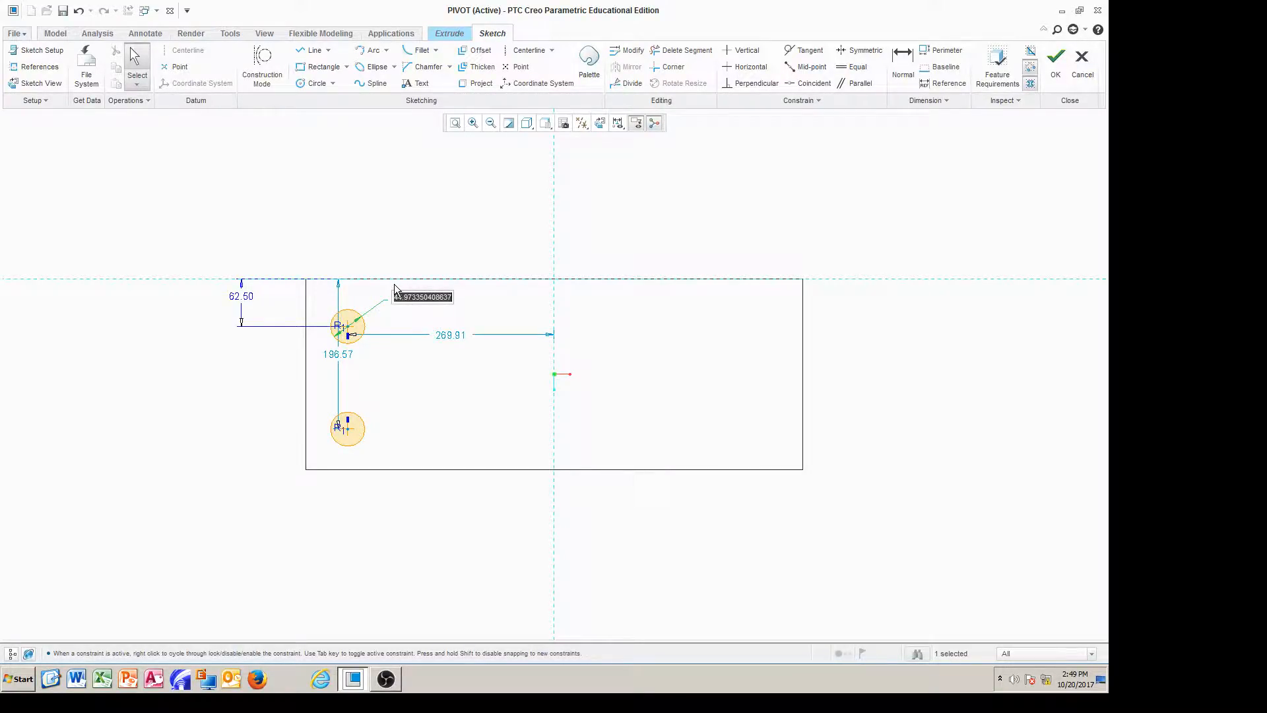
text(25)
key(Return)
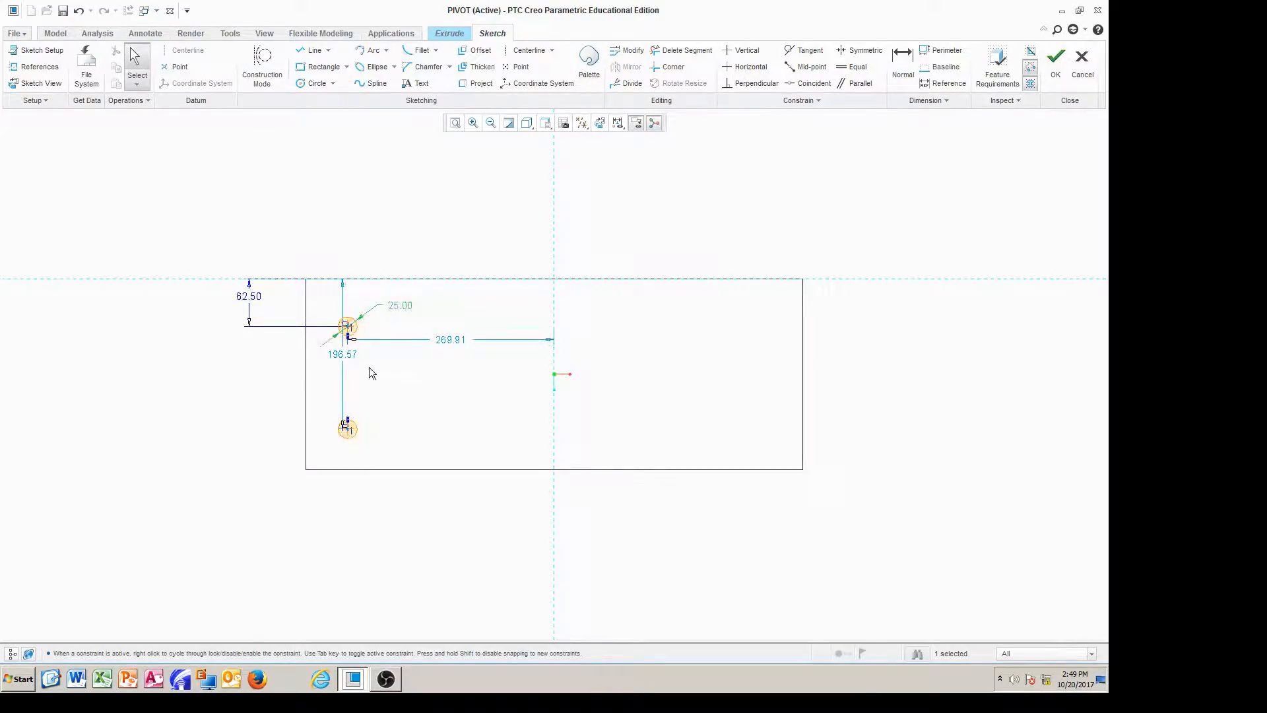
Dimension the vertical distance between the two circle centres and set it to 125.
scroll(343, 360, down, 1)
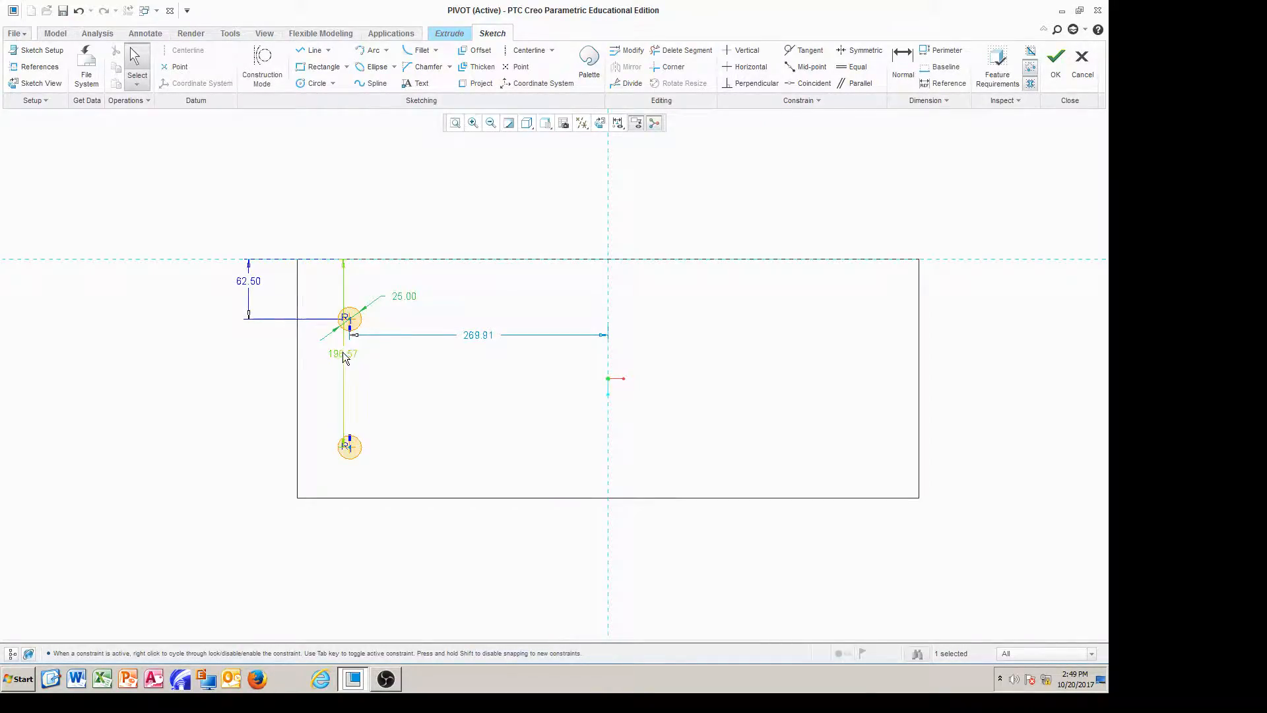
click(904, 58)
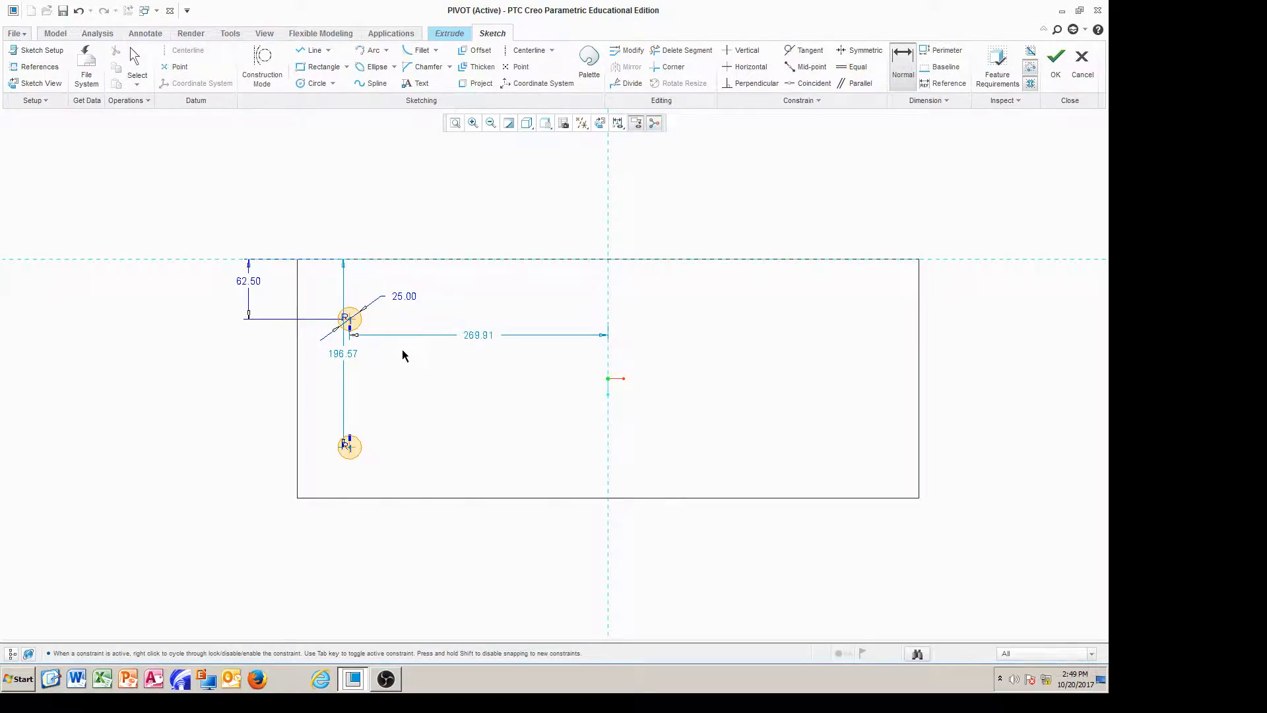
click(349, 319)
middle_click(260, 396)
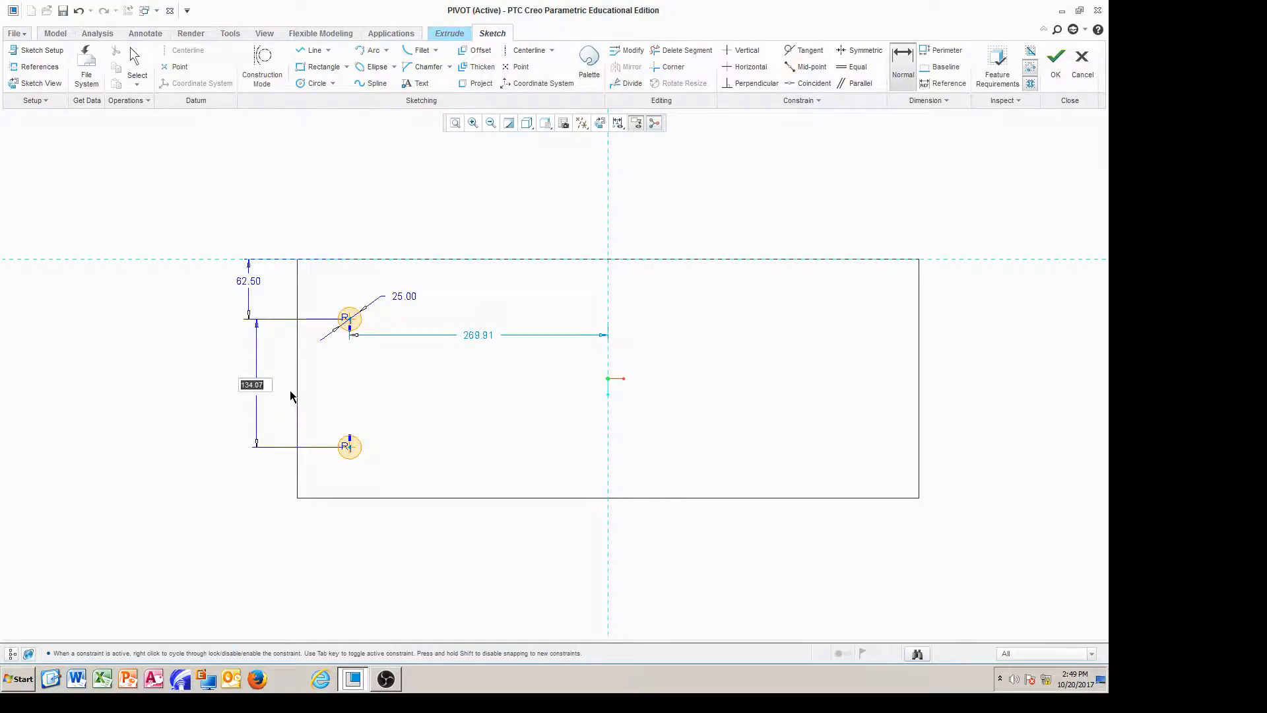
text(125)
key(Return)
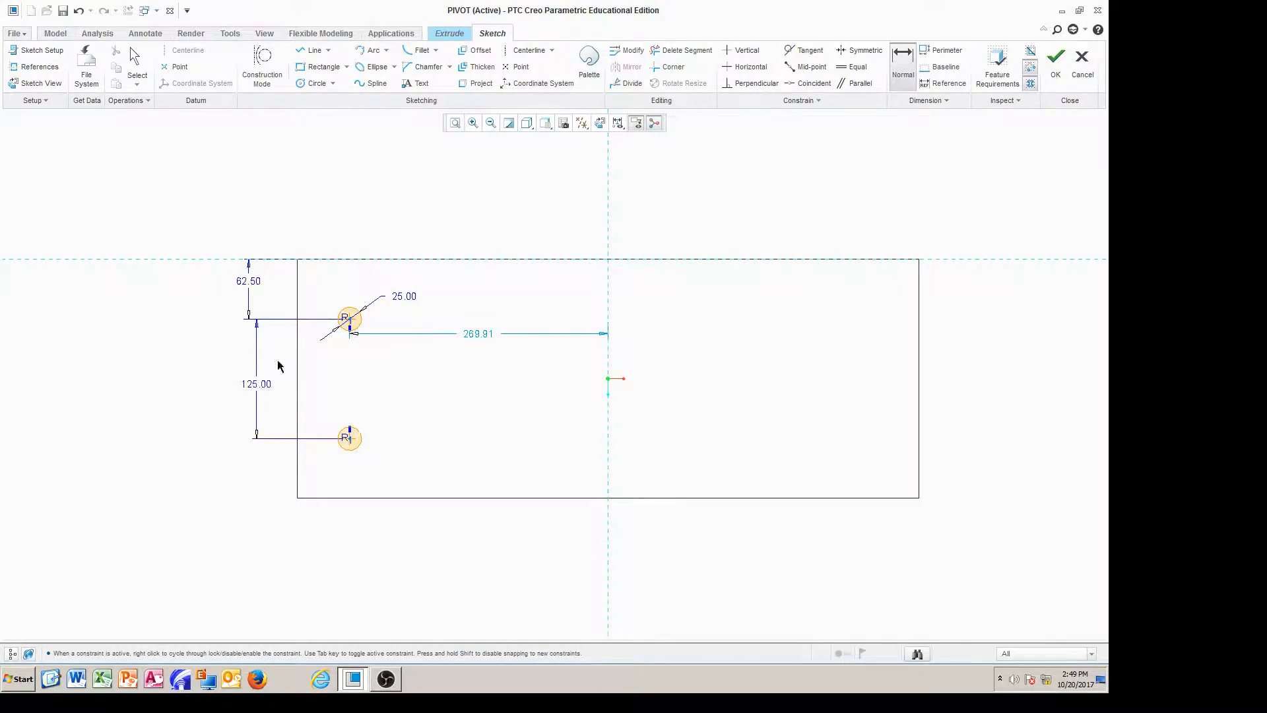
Dimension the upper circle's centre 75 from the plate's left edge, and undo the conflicting extra dimension on the lower circle.
click(483, 343)
click(333, 336)
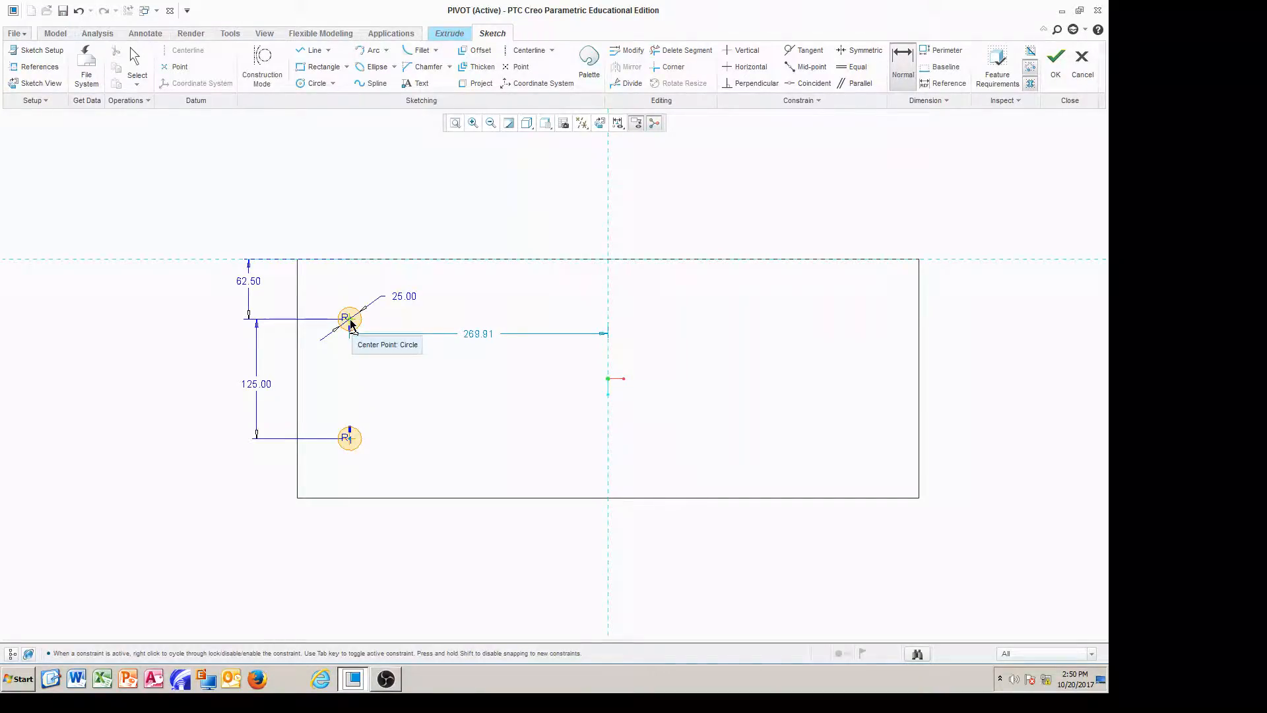
middle_click(323, 234)
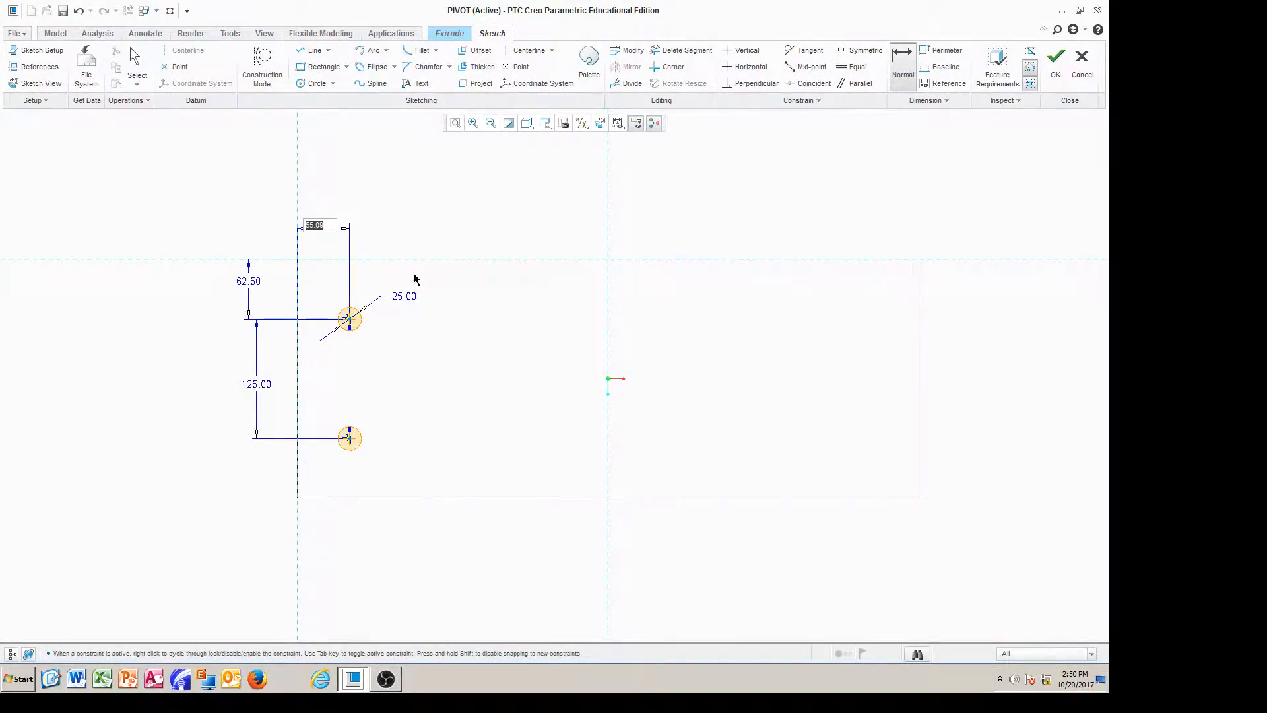
text(75)
key(Return)
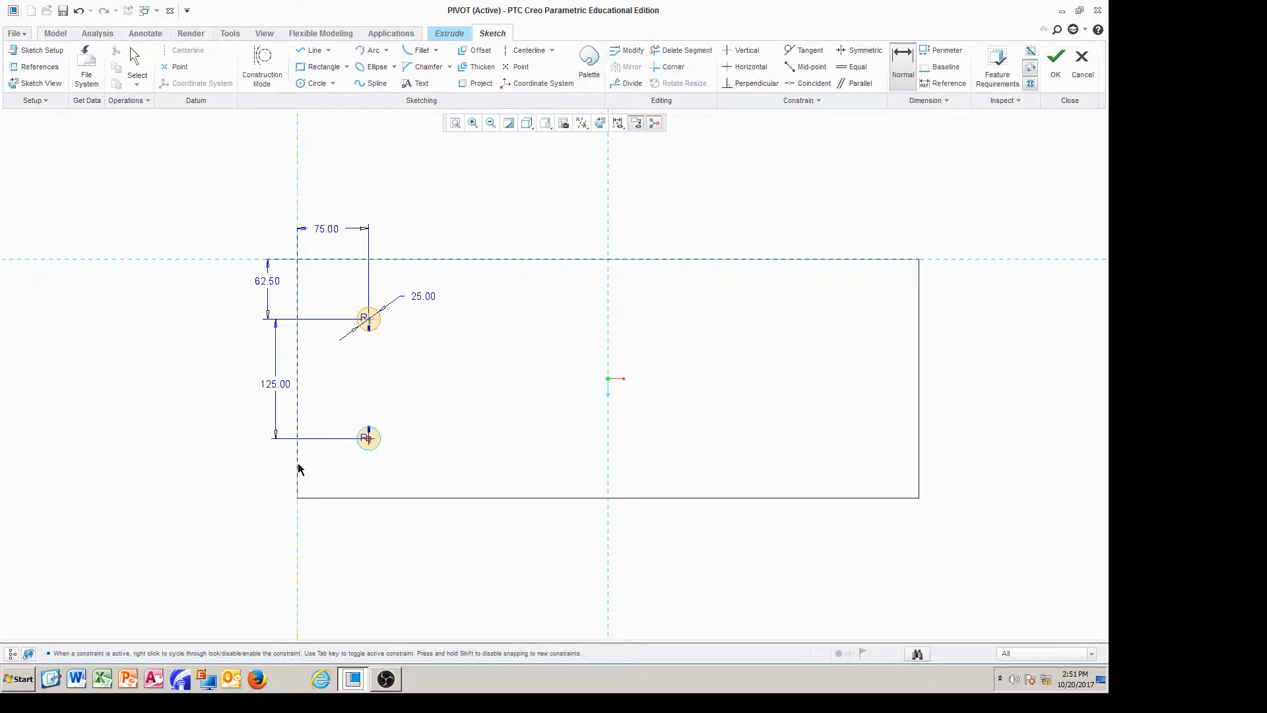
middle_click(332, 523)
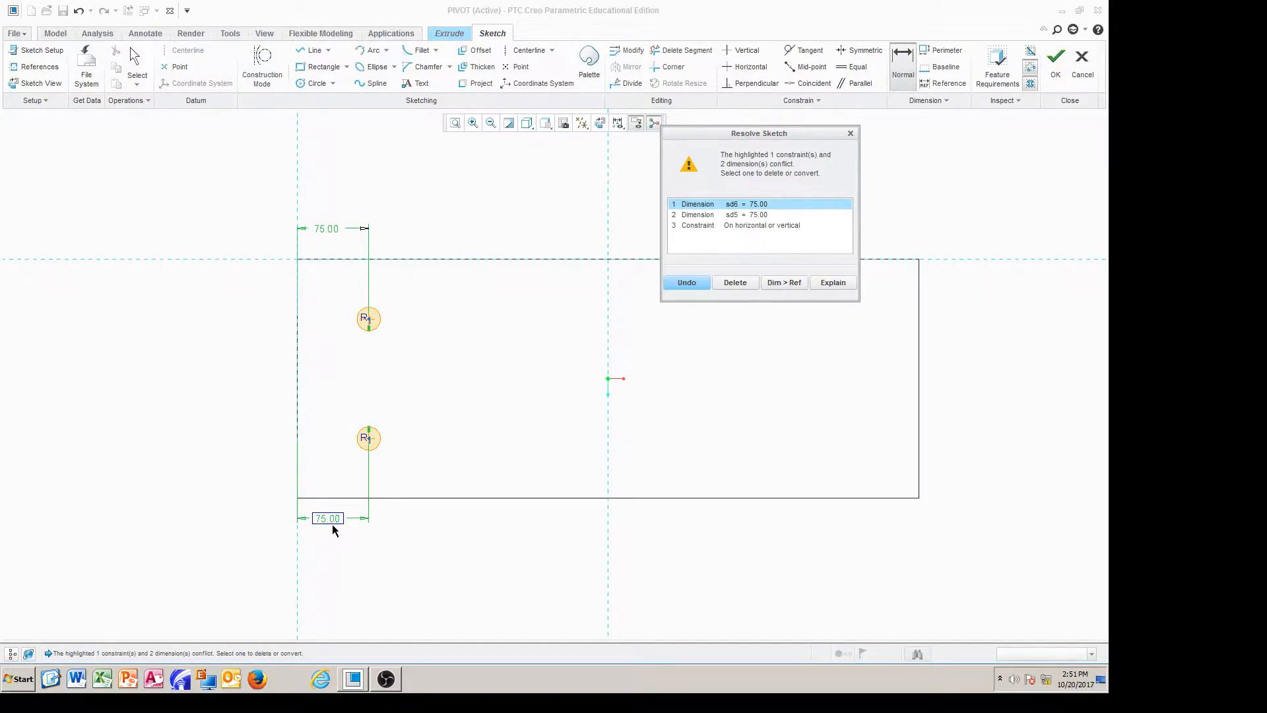
click(689, 285)
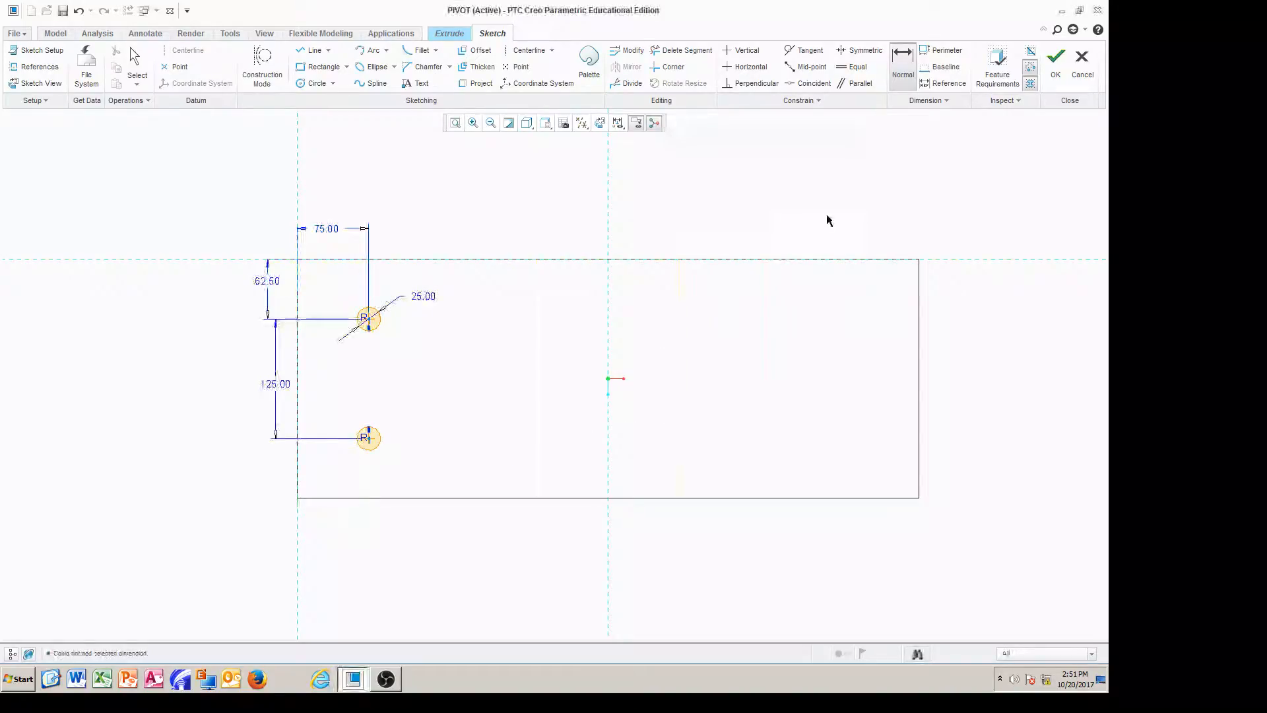
Return the display style to Shading and finish the sketch of the two circles.
click(528, 124)
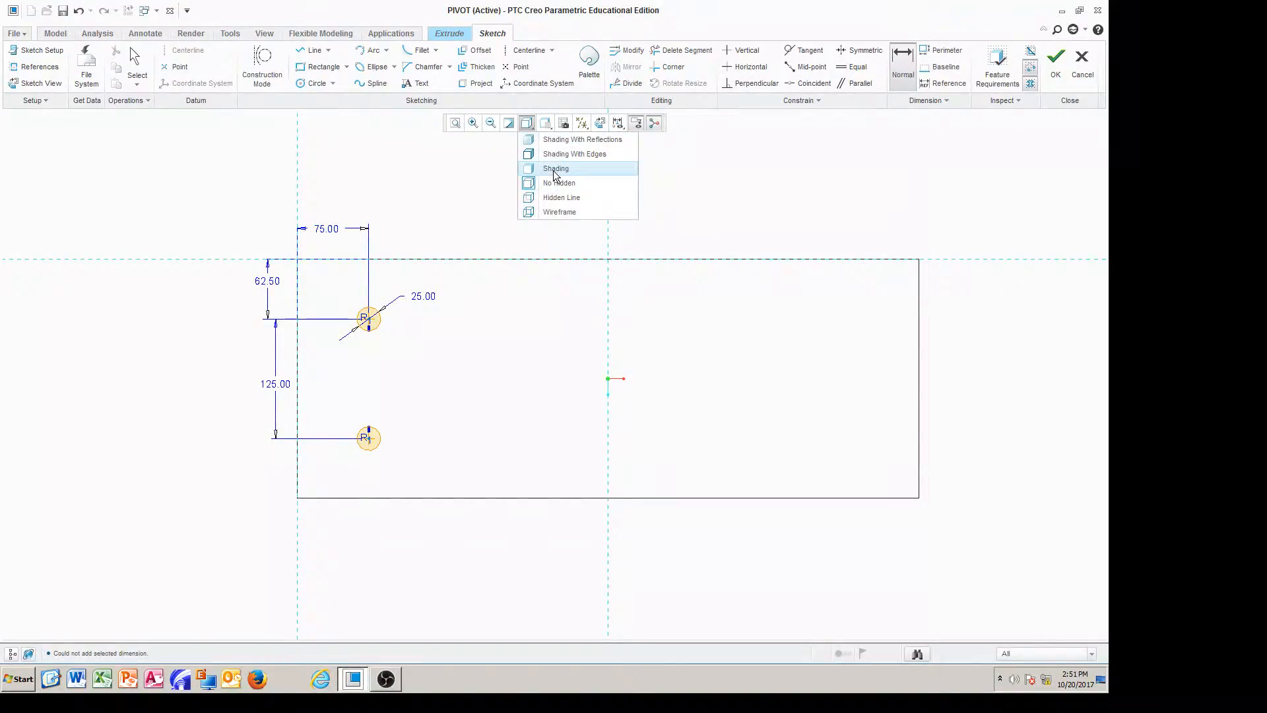
click(555, 170)
mouse_move(498, 444)
middle_down()
mouse_move(467, 359)
mouse_move(469, 396)
mouse_move(473, 362)
middle_up()
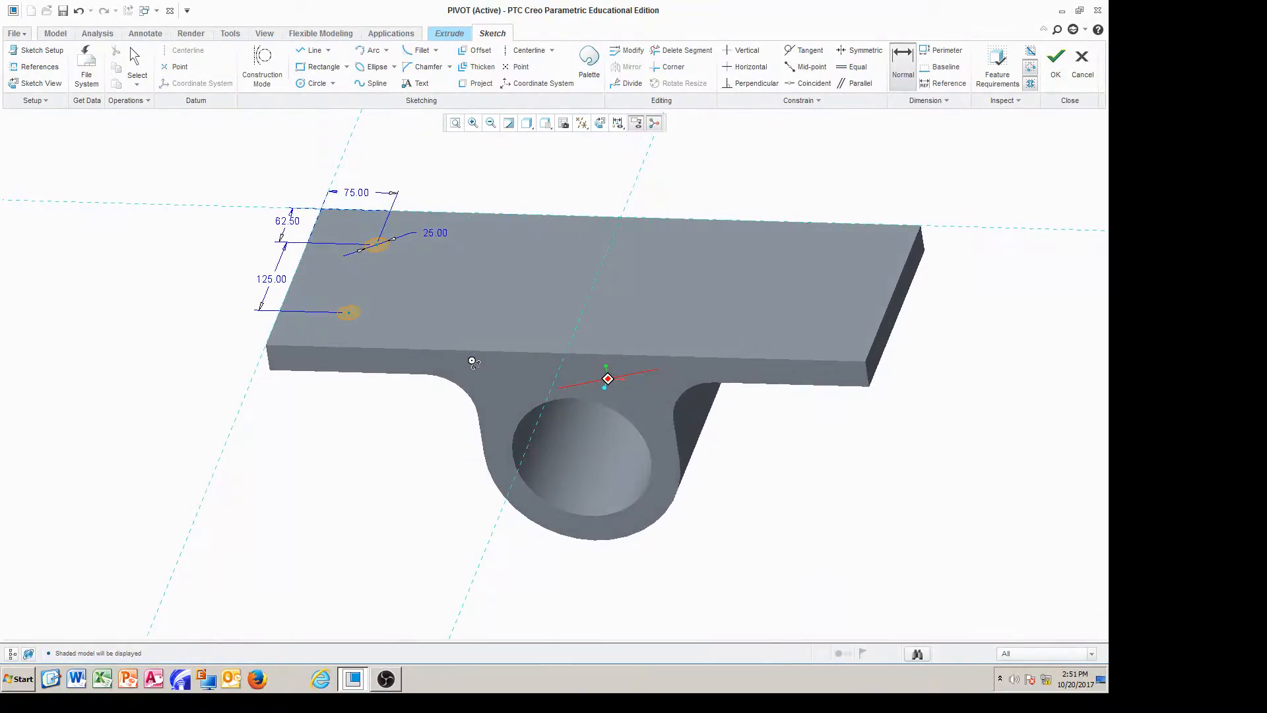
click(1055, 63)
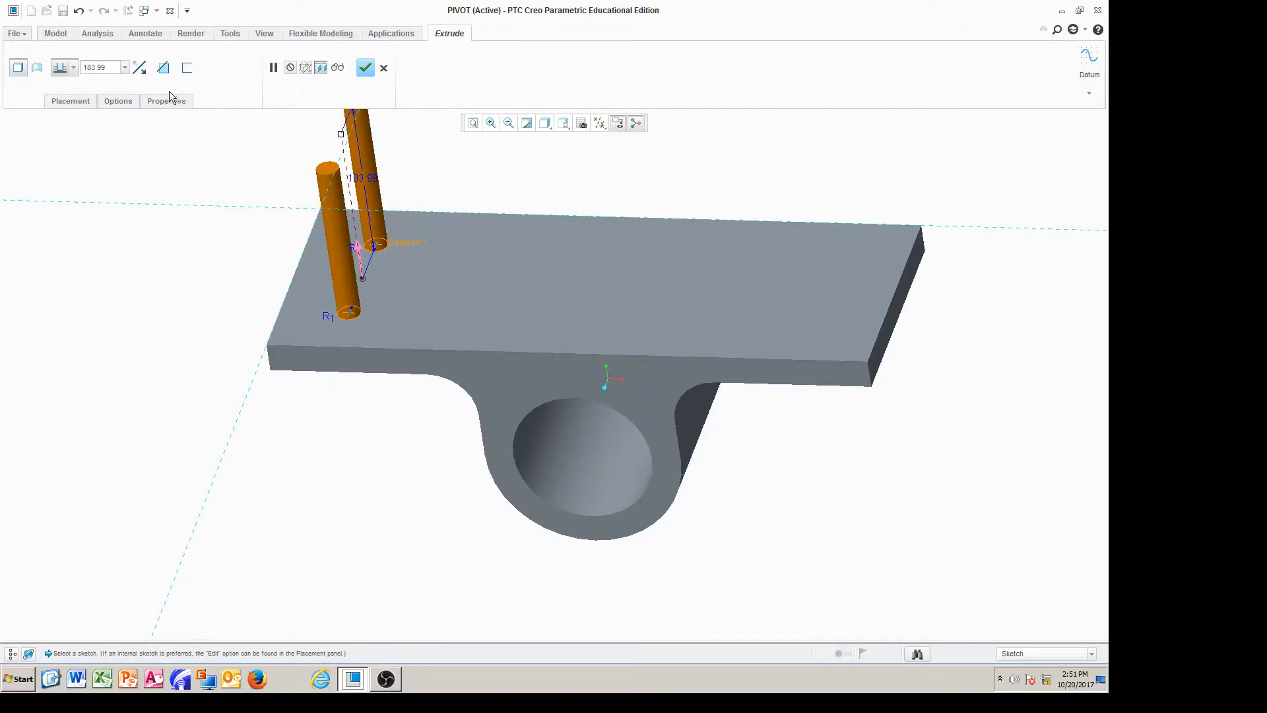
Flip the extrusion into the plate, set its depth to through all, and complete the two-hole cut.
click(144, 72)
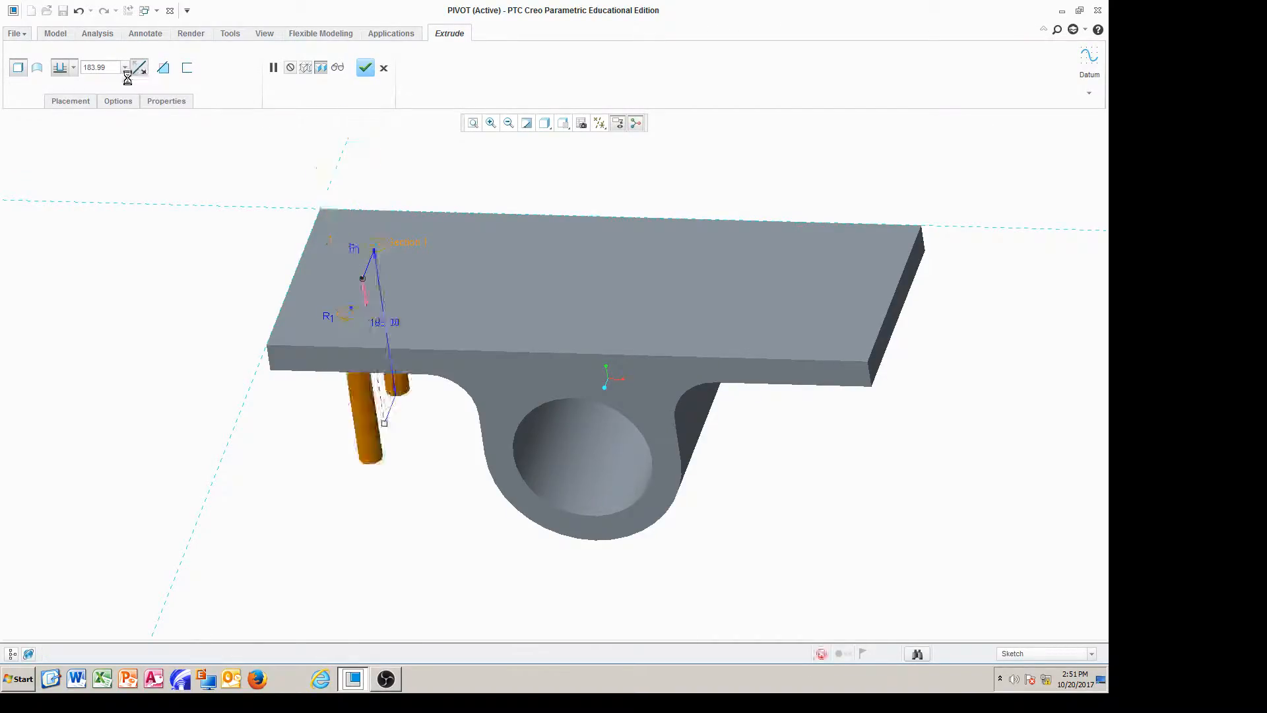
click(73, 69)
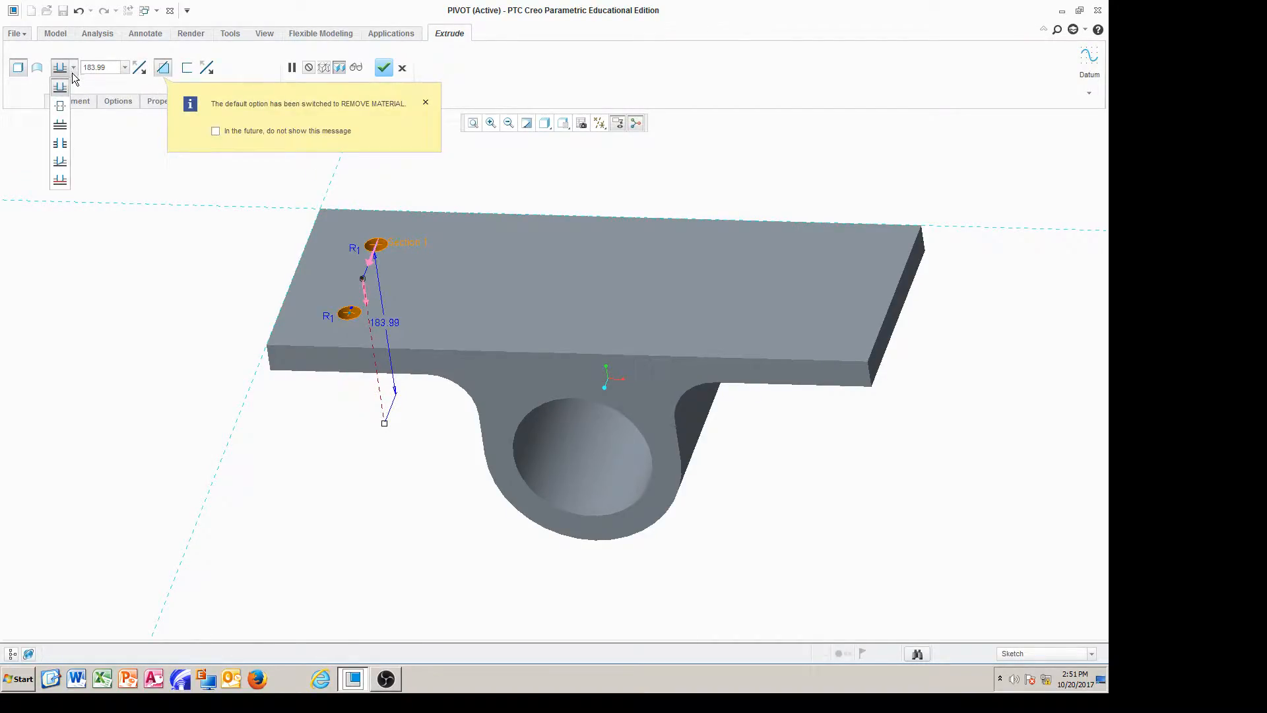
click(60, 145)
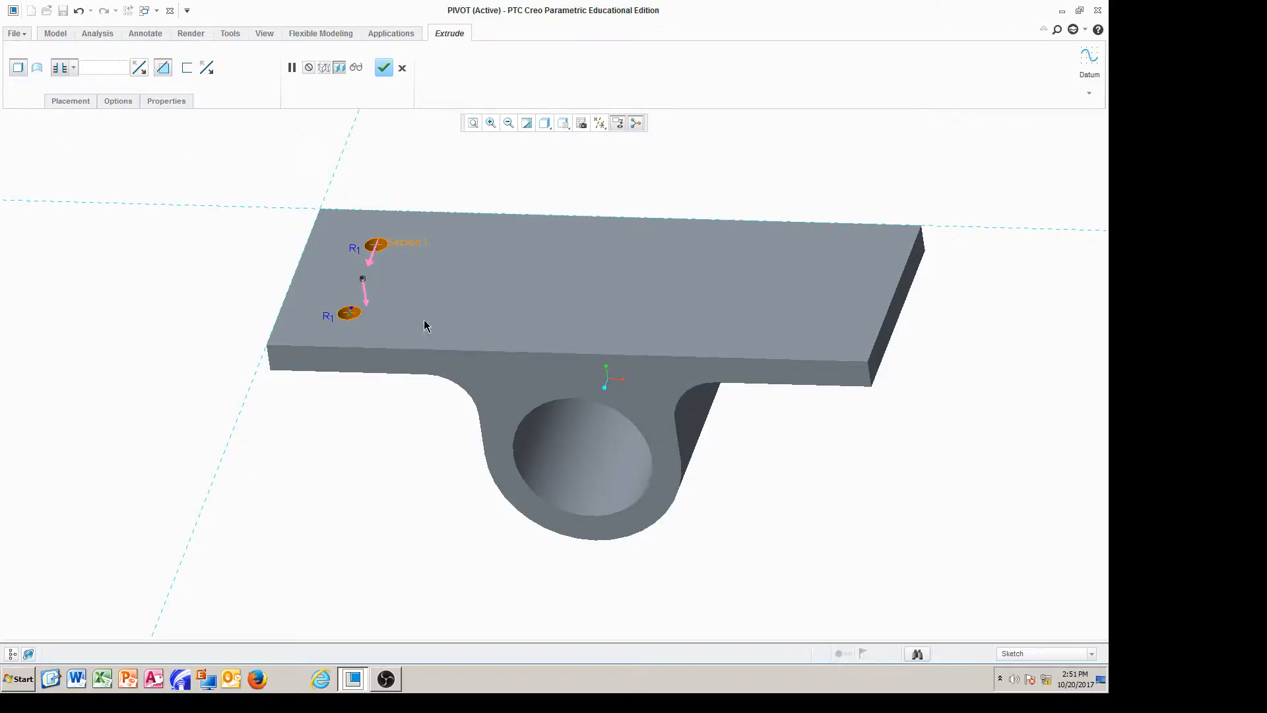
click(383, 68)
Display the datum planes and mirror the two-hole cut about the RIGHT plane.
middle_drag(357, 439, 348, 391)
click(599, 123)
click(619, 198)
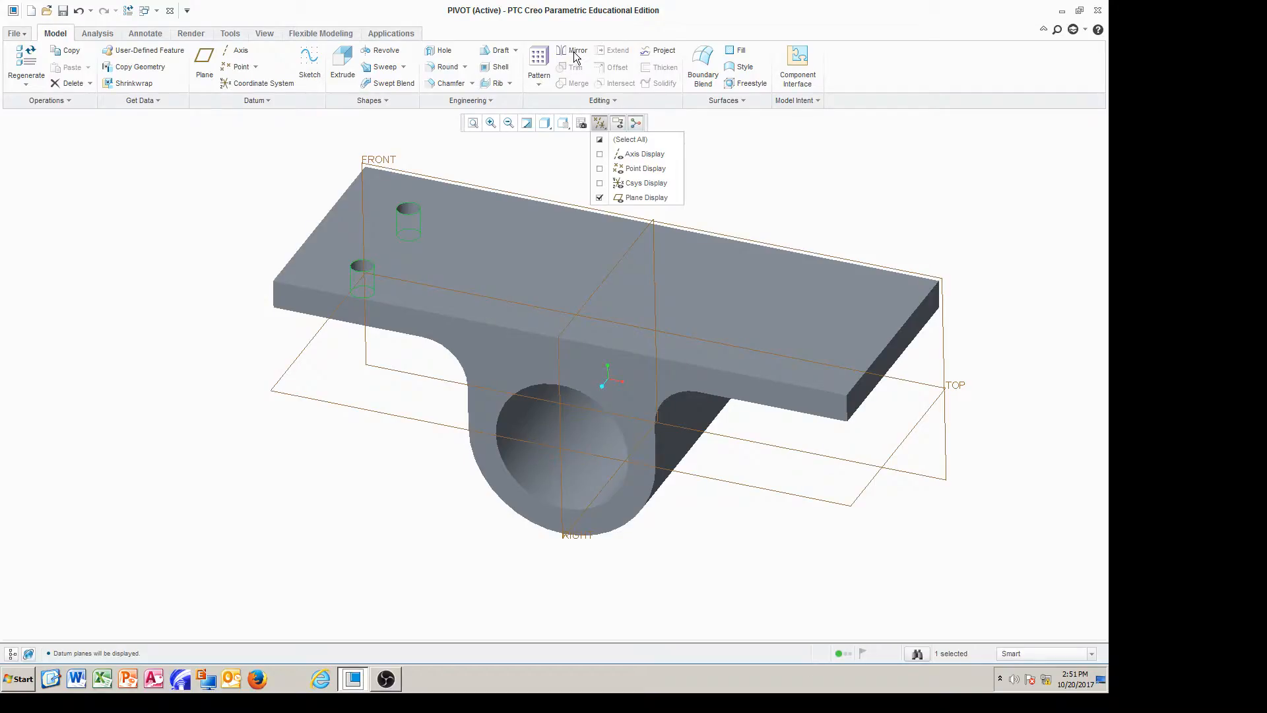
click(382, 279)
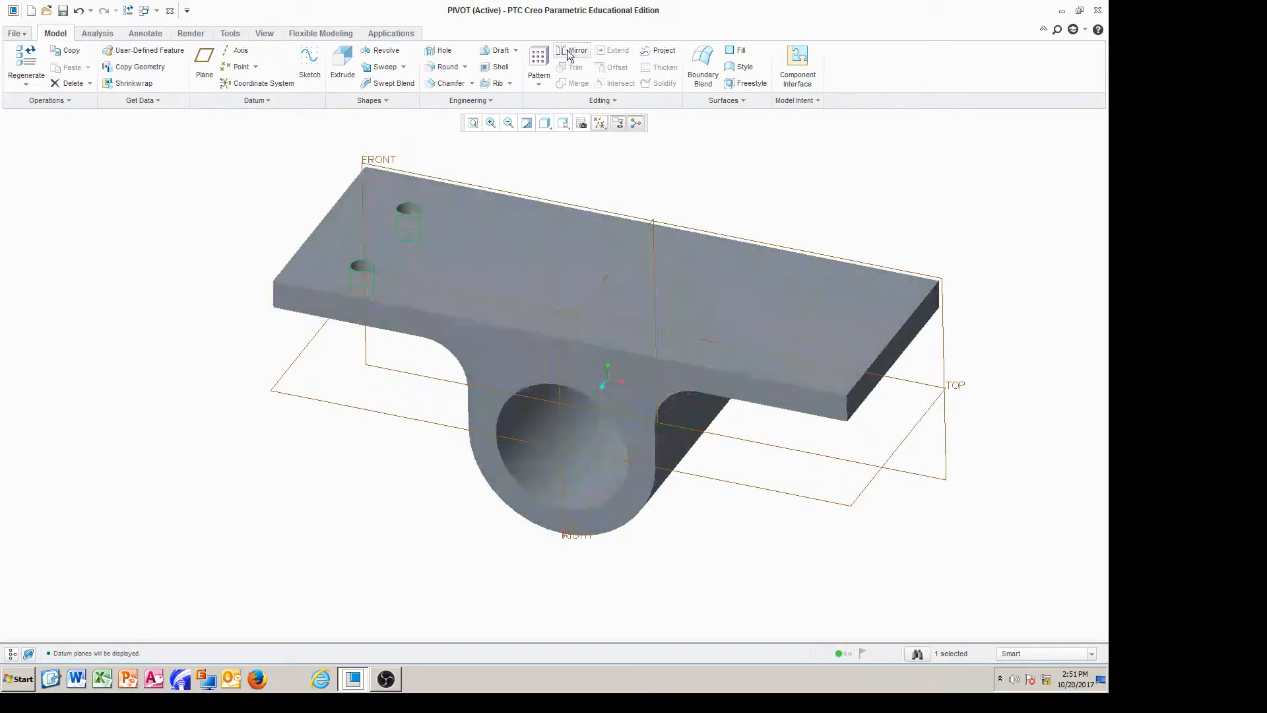
click(571, 51)
click(617, 262)
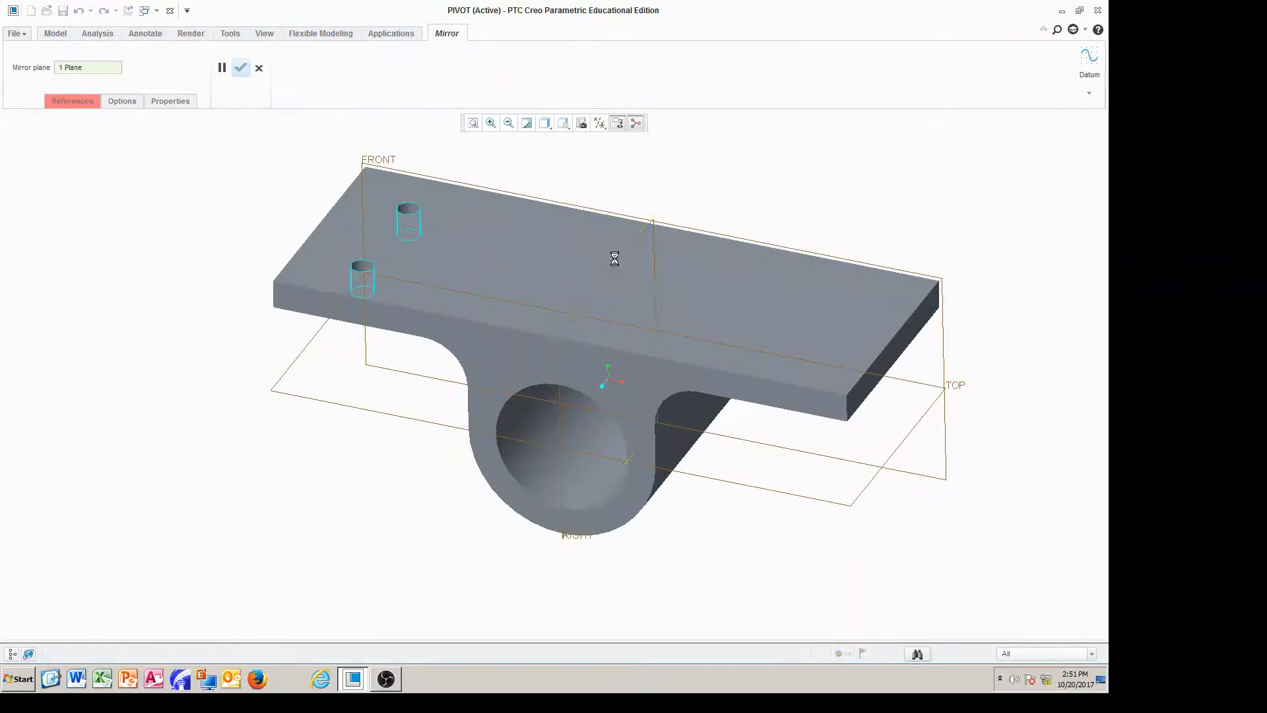
click(241, 67)
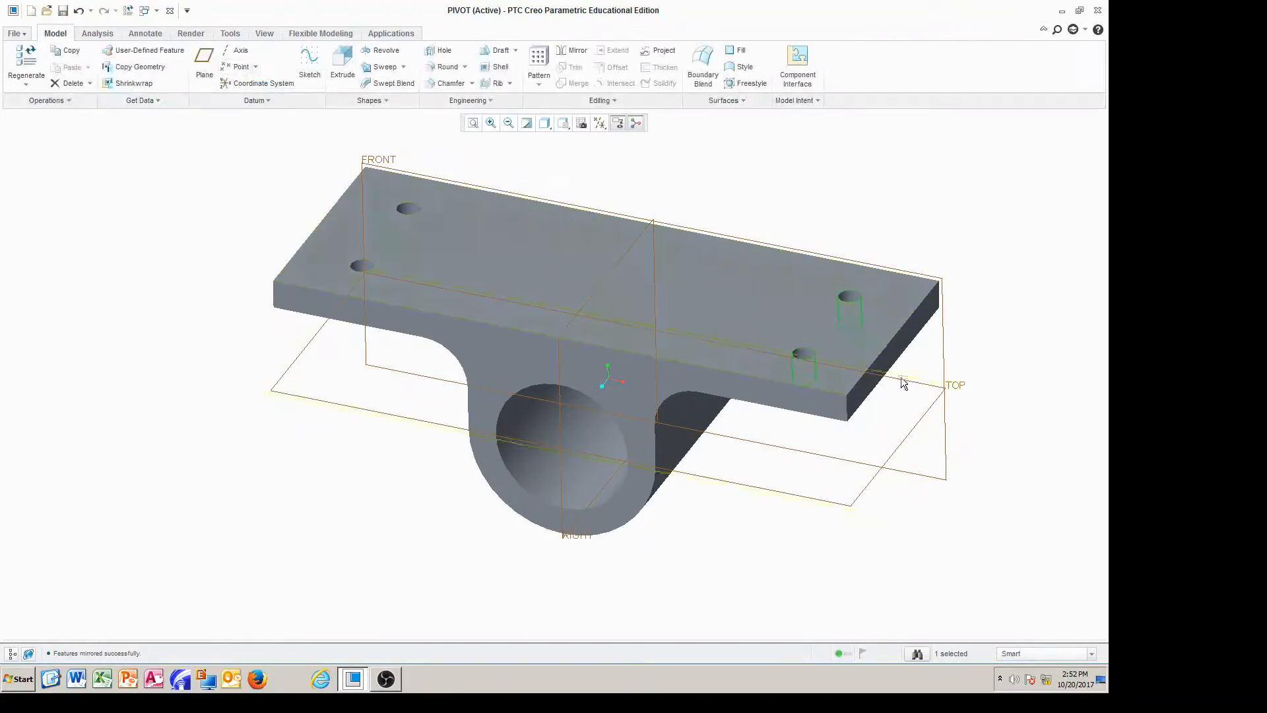
click(764, 149)
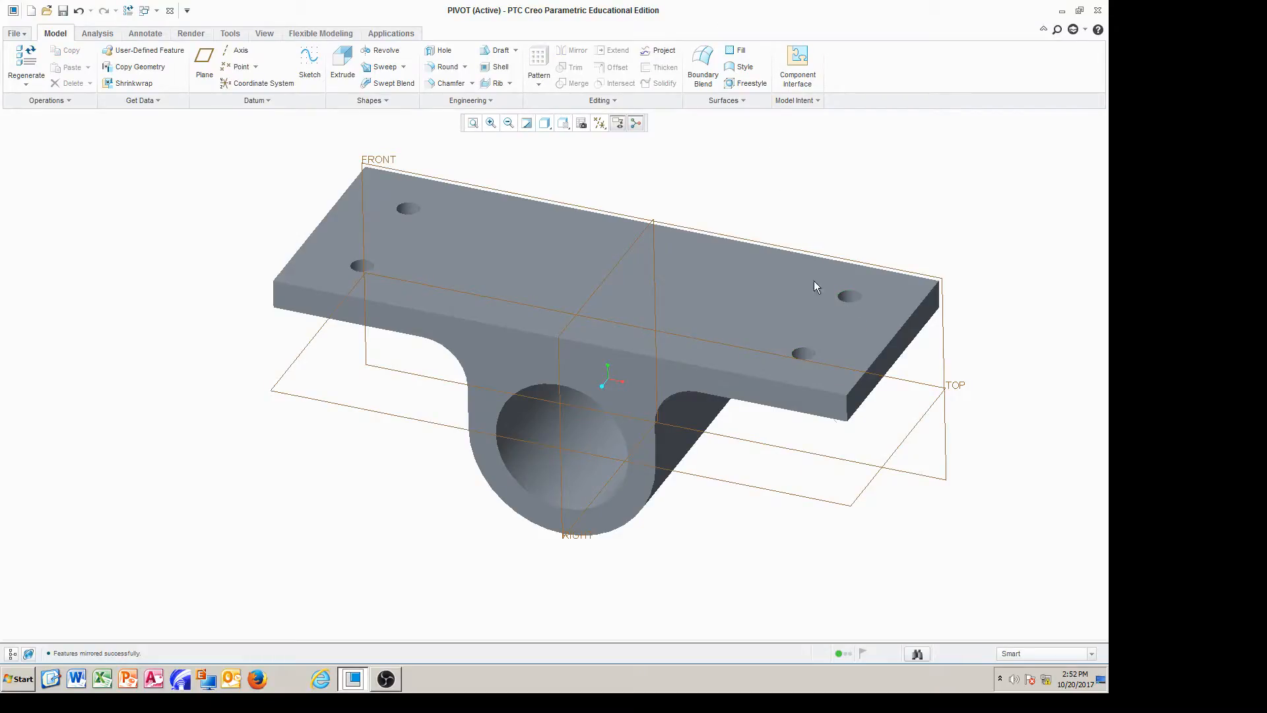
Hide the datum planes so only the solid model is displayed.
middle_drag(732, 454, 713, 509)
click(598, 130)
click(643, 197)
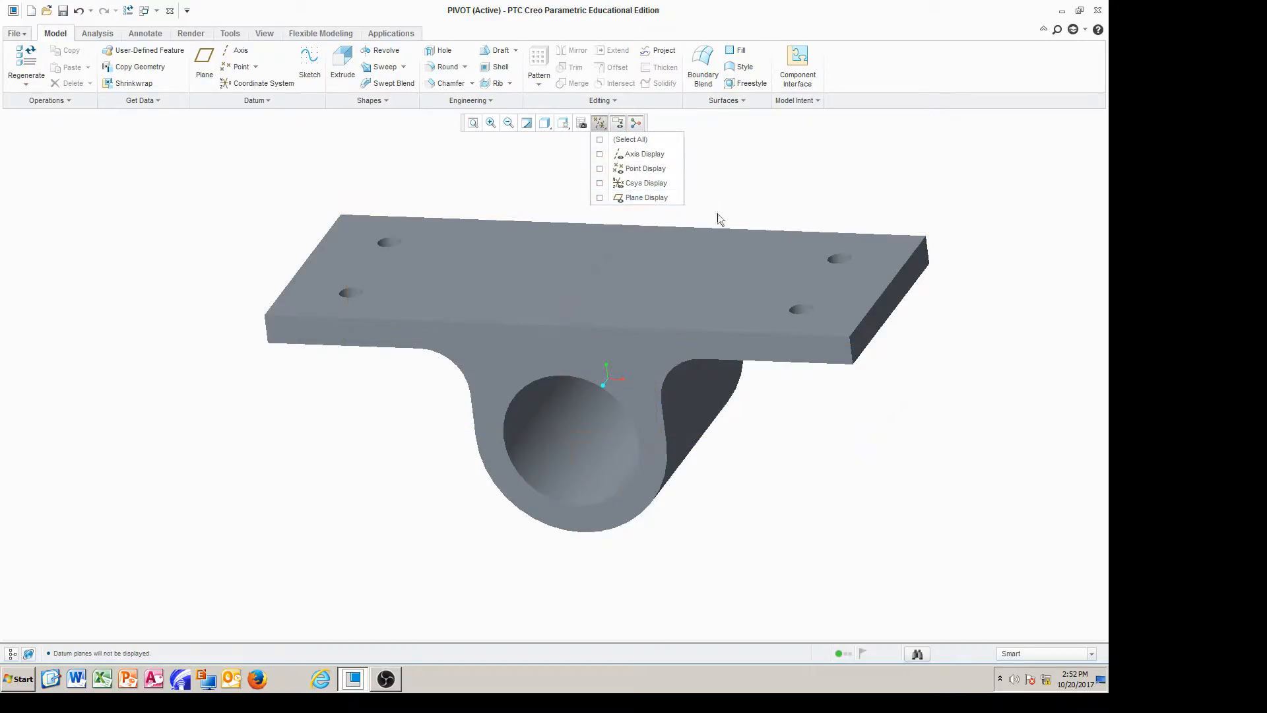
click(752, 213)
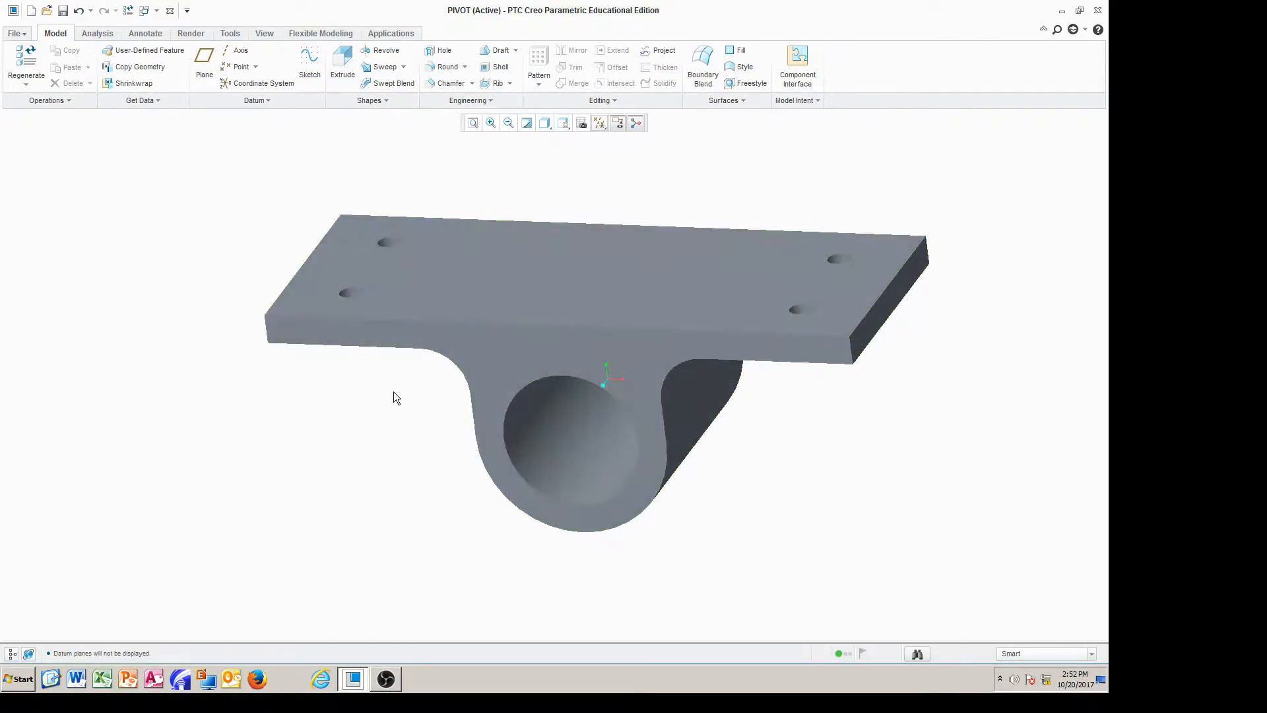
mouse_move(387, 410)
middle_down()
mouse_move(378, 363)
mouse_move(377, 402)
mouse_move(394, 376)
mouse_move(398, 391)
middle_up()
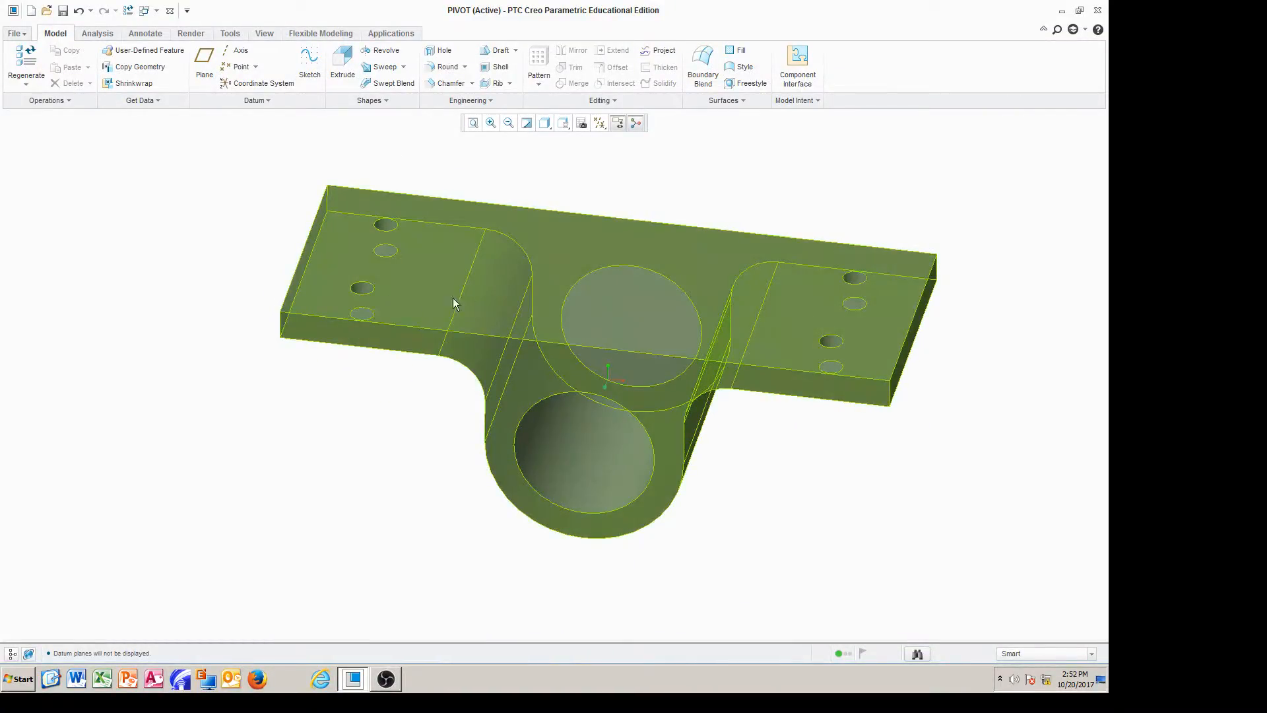
Apply the red appearance from My Appearances to the front face of the part.
click(173, 35)
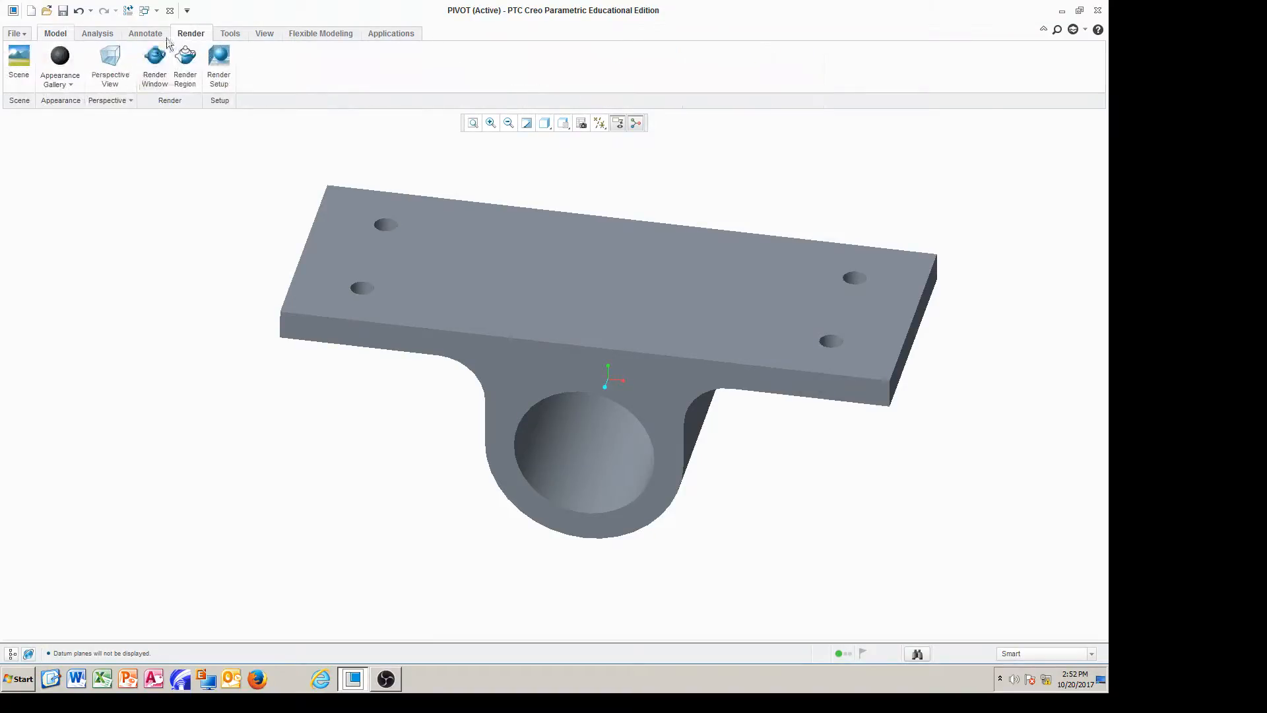
click(70, 85)
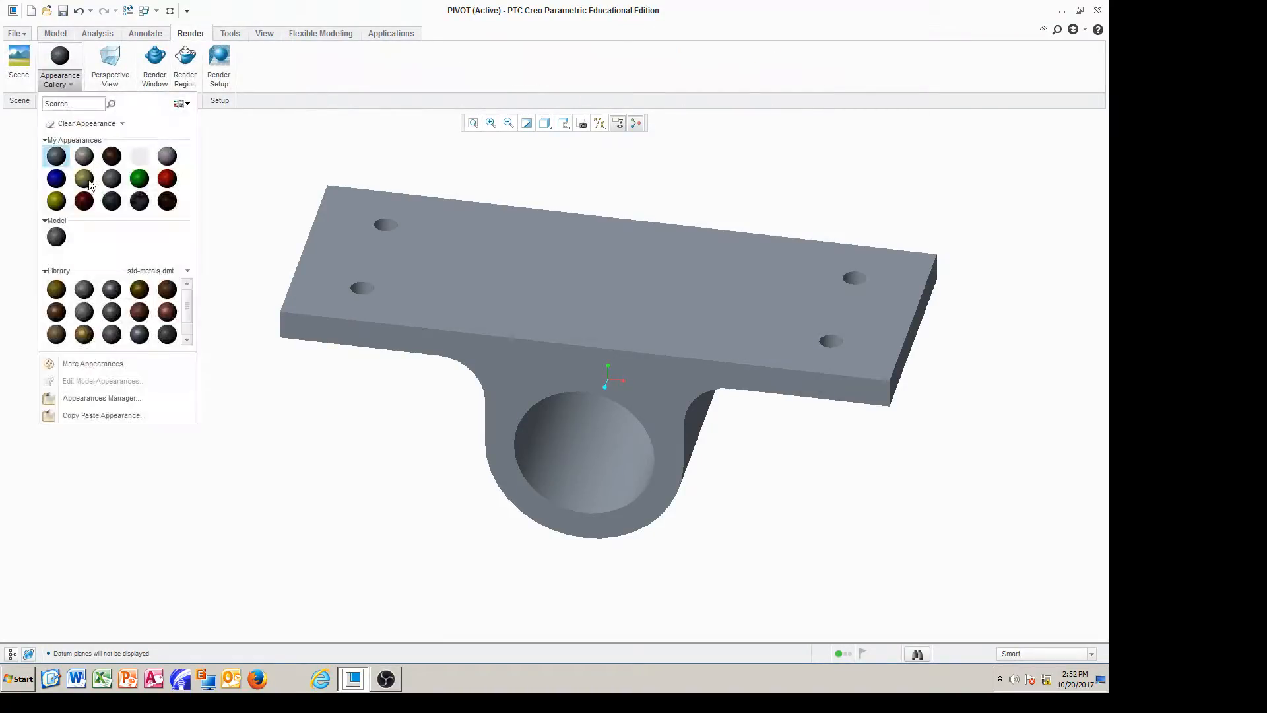
click(167, 181)
click(513, 414)
click(1036, 34)
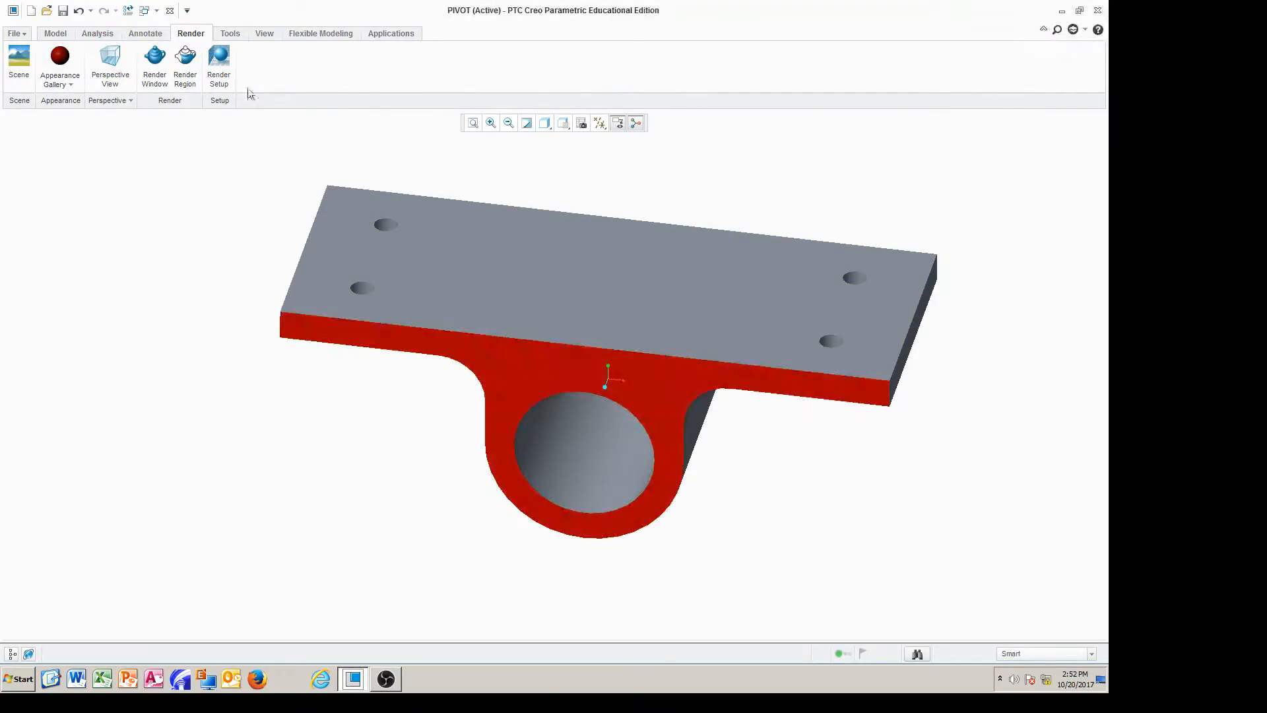
Apply the blue appearance from My Appearances to the plate's top face.
click(70, 84)
click(63, 184)
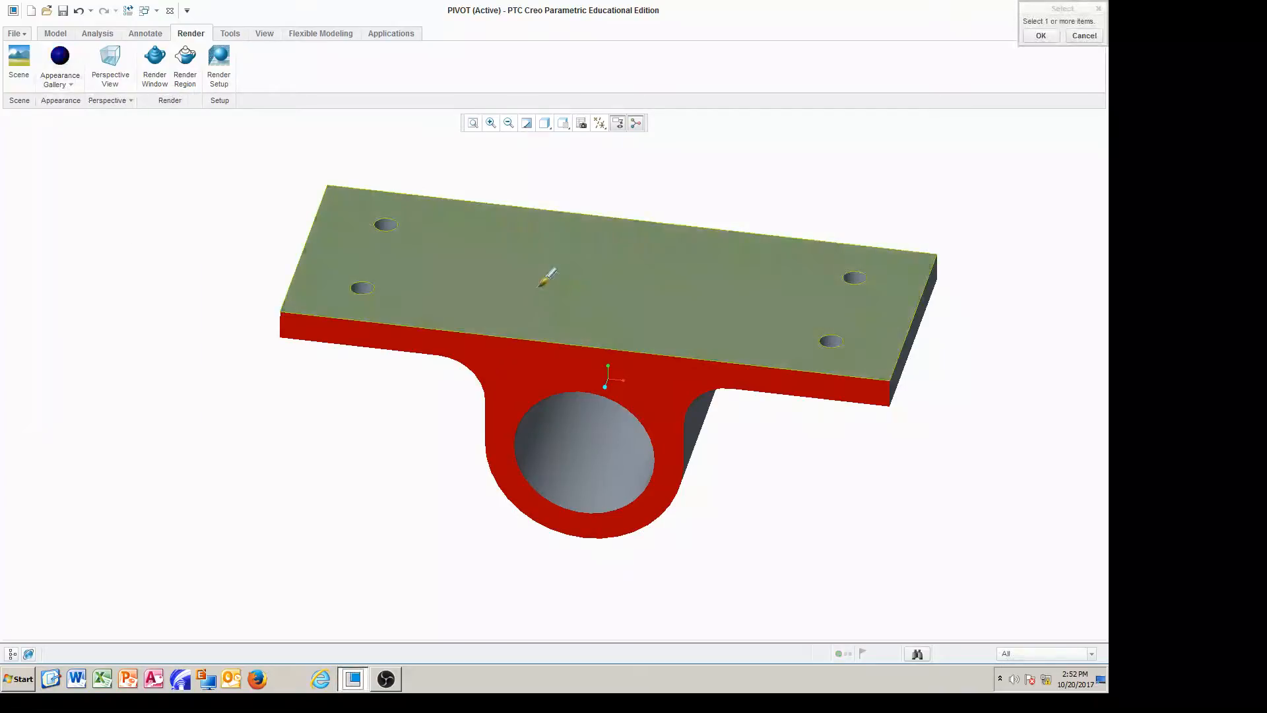
click(540, 283)
click(1040, 37)
Apply the dark yellow appearance from My Appearances to the end face on the plate's right side.
middle_drag(1023, 377, 832, 253)
click(77, 82)
click(84, 184)
click(810, 313)
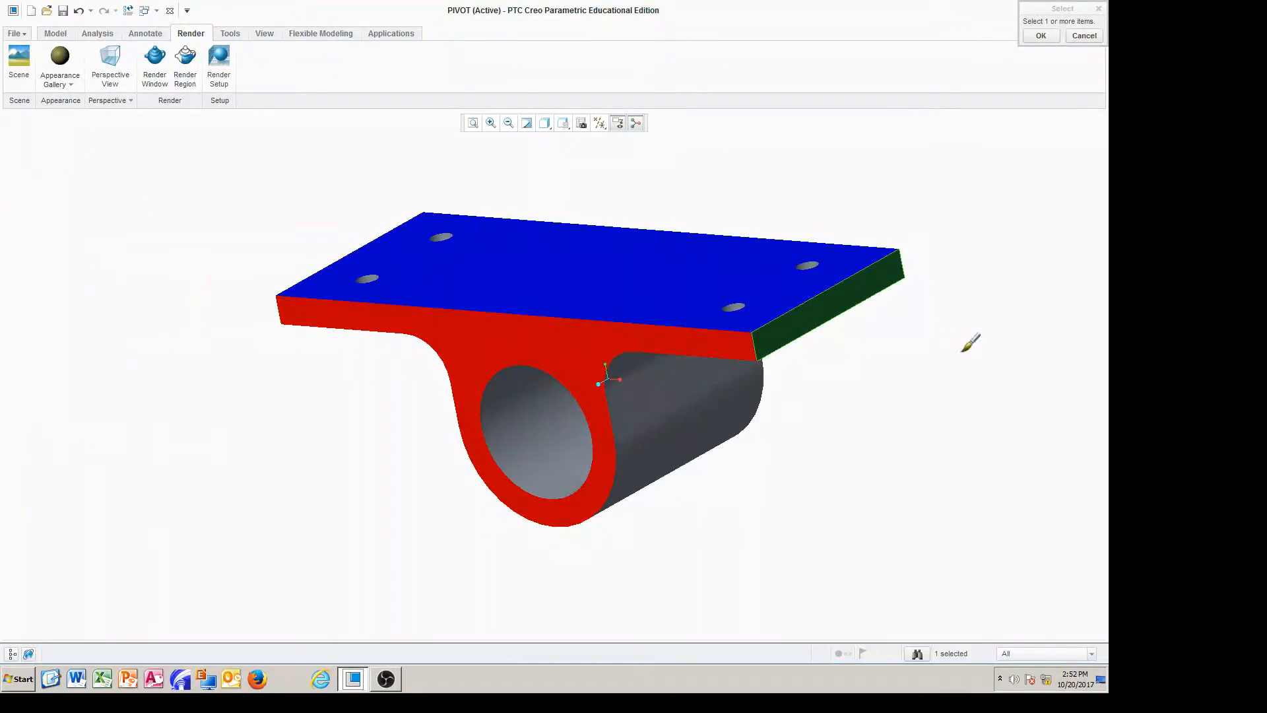
middle_drag(825, 412, 856, 420)
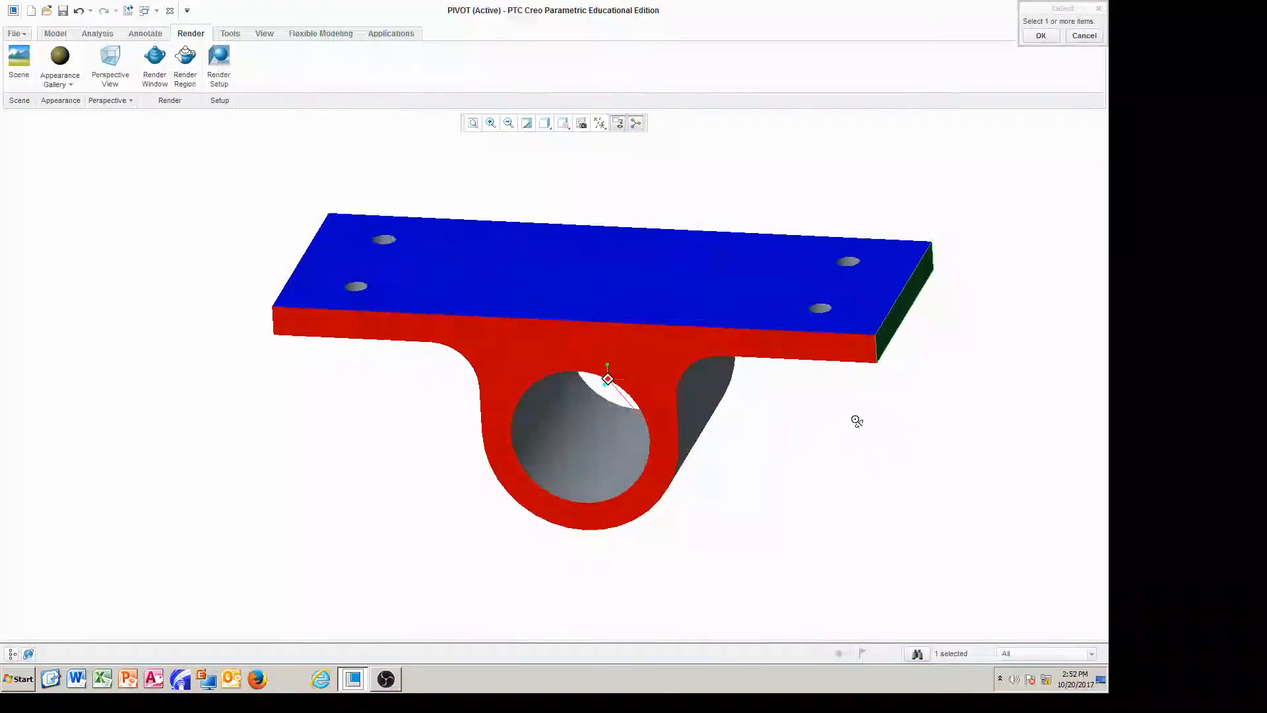
click(1039, 40)
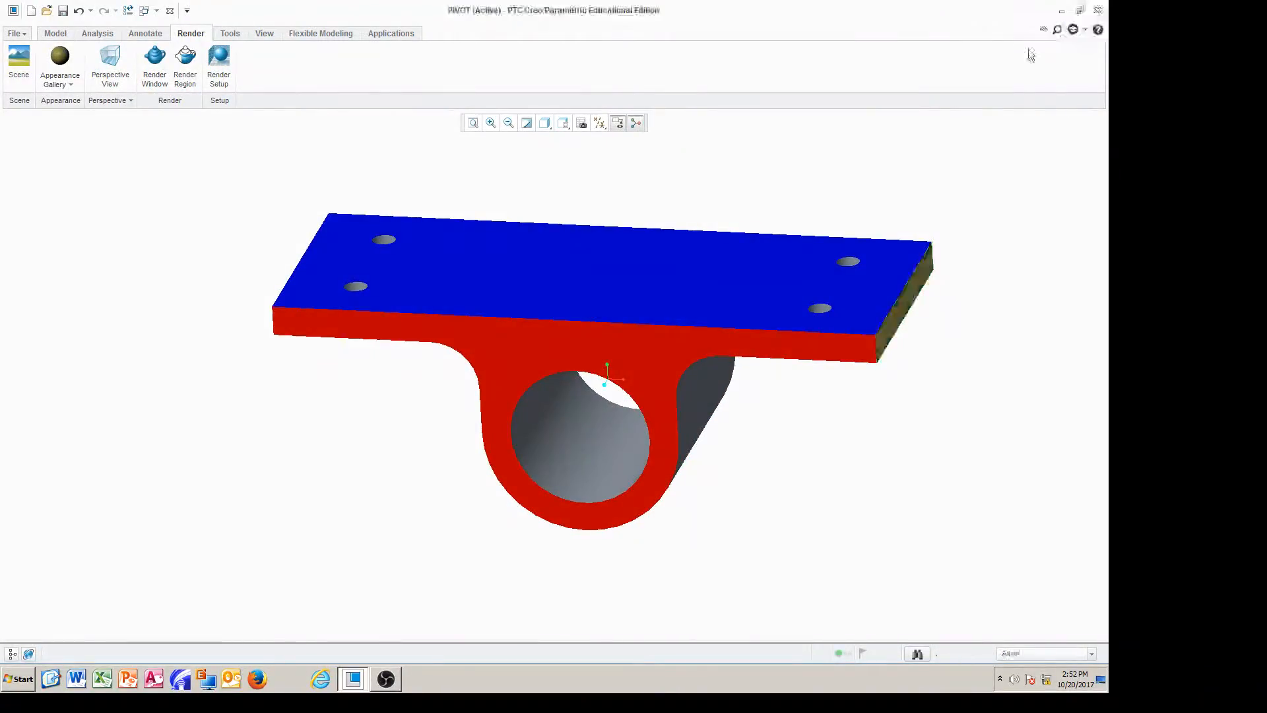
Inspect the coloured part in the saved FRONT, RIGHT and TOP views, ending in an angled 3D view.
click(565, 124)
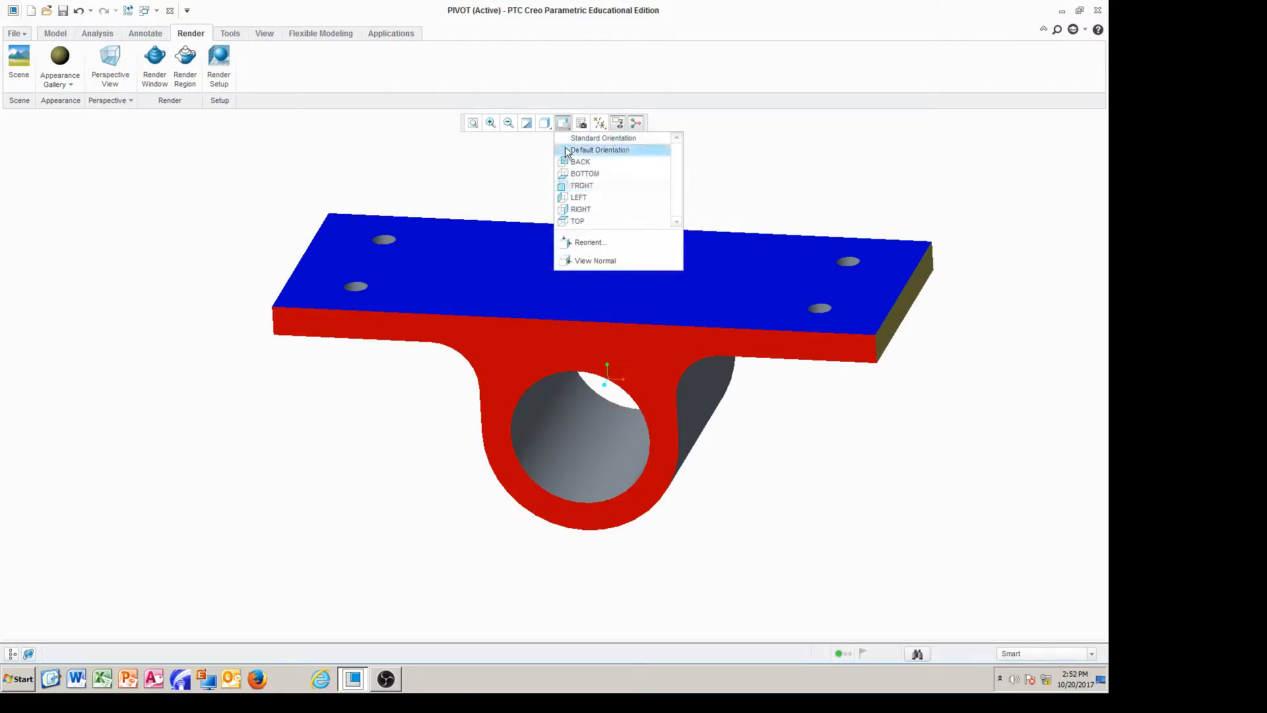
click(589, 185)
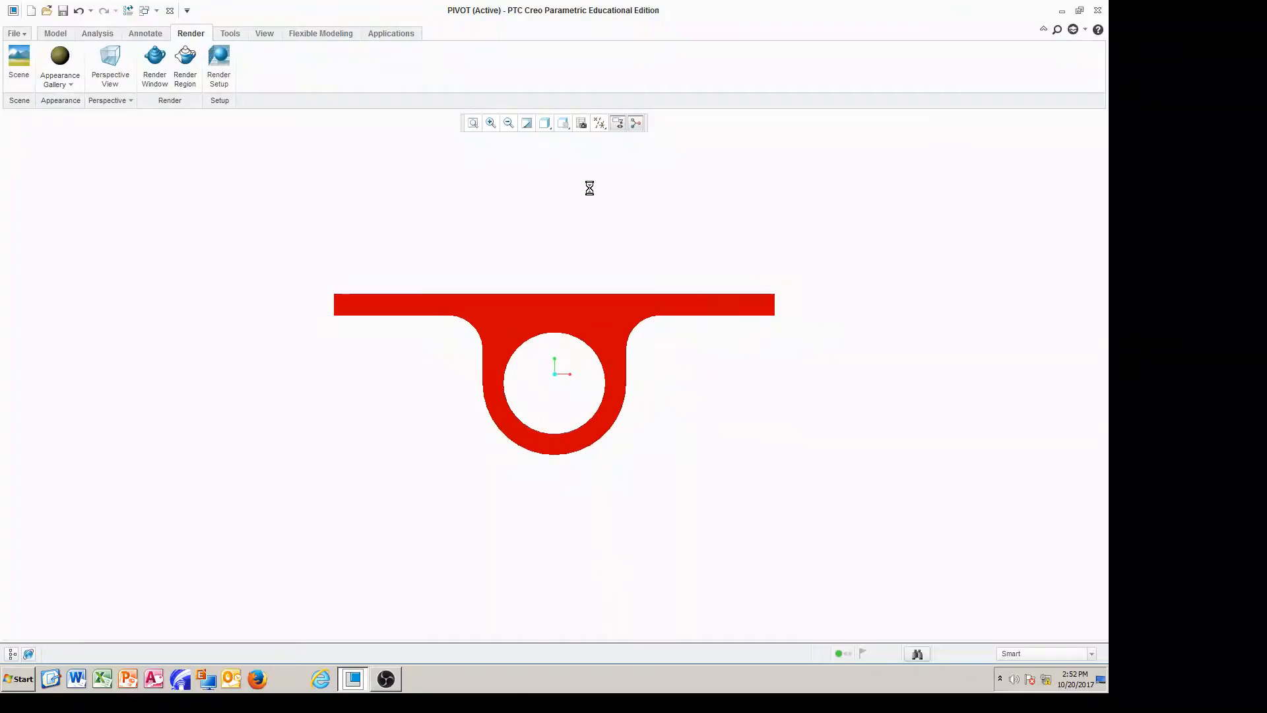
click(565, 124)
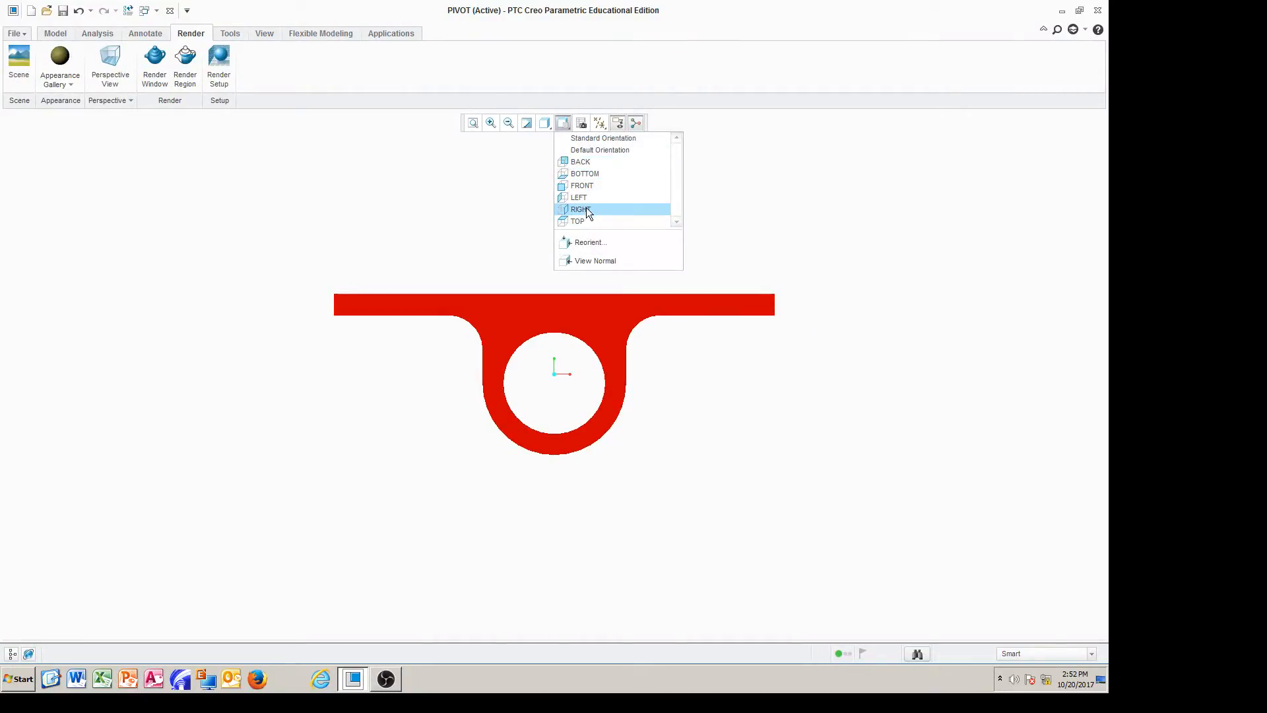
click(586, 209)
click(563, 126)
click(580, 216)
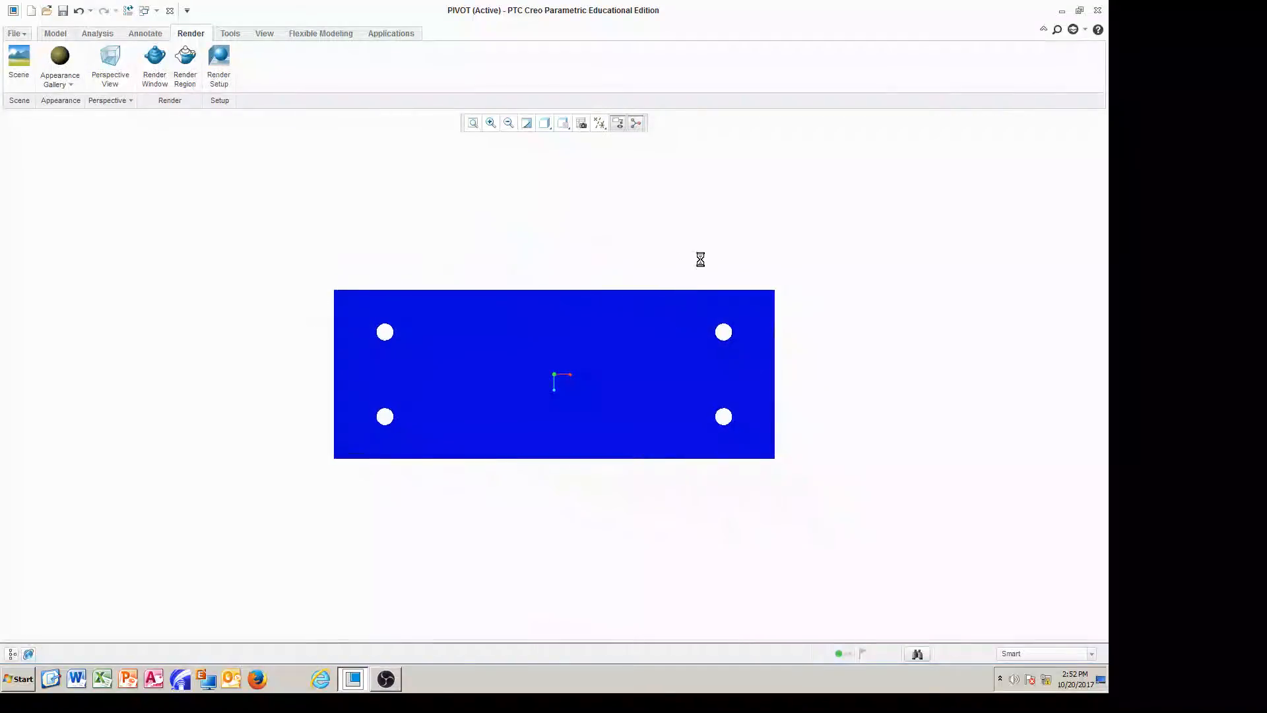
mouse_move(820, 334)
middle_down()
mouse_move(803, 229)
mouse_move(781, 280)
middle_up()
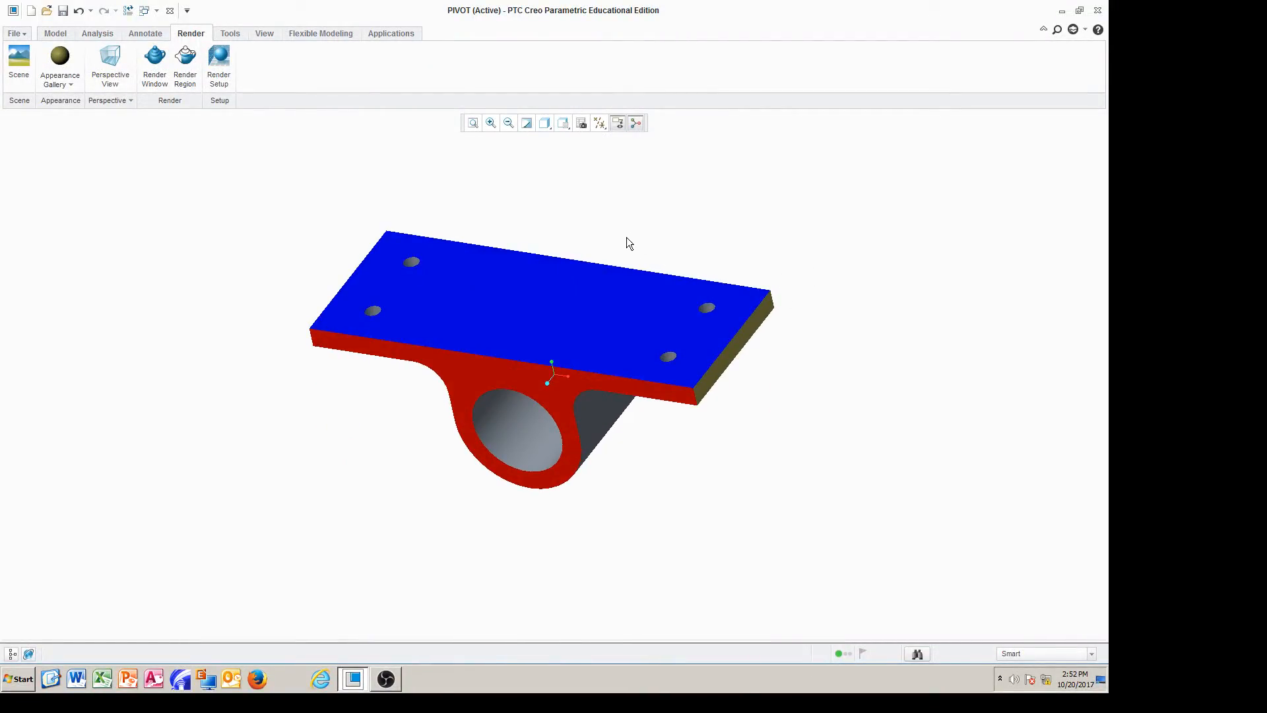